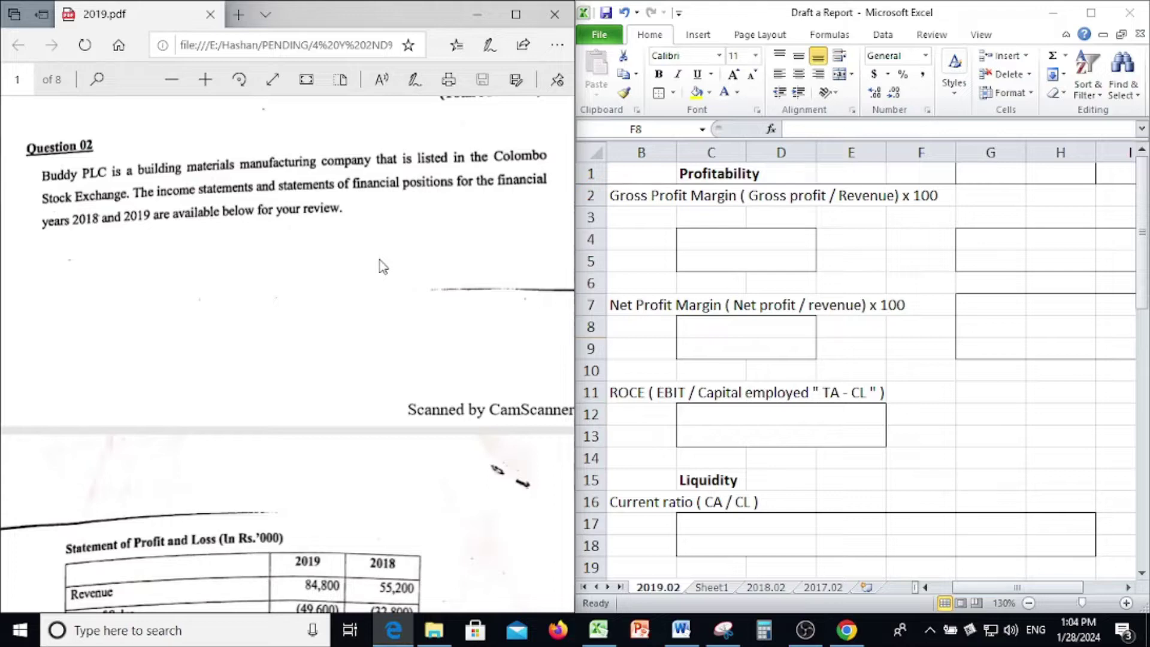
Step: Scroll through the exam PDF to read the question and statements, then return to page 2
{"action": "scroll", "coordinate": [382, 265], "scroll_direction": "down", "scroll_amount": 6}
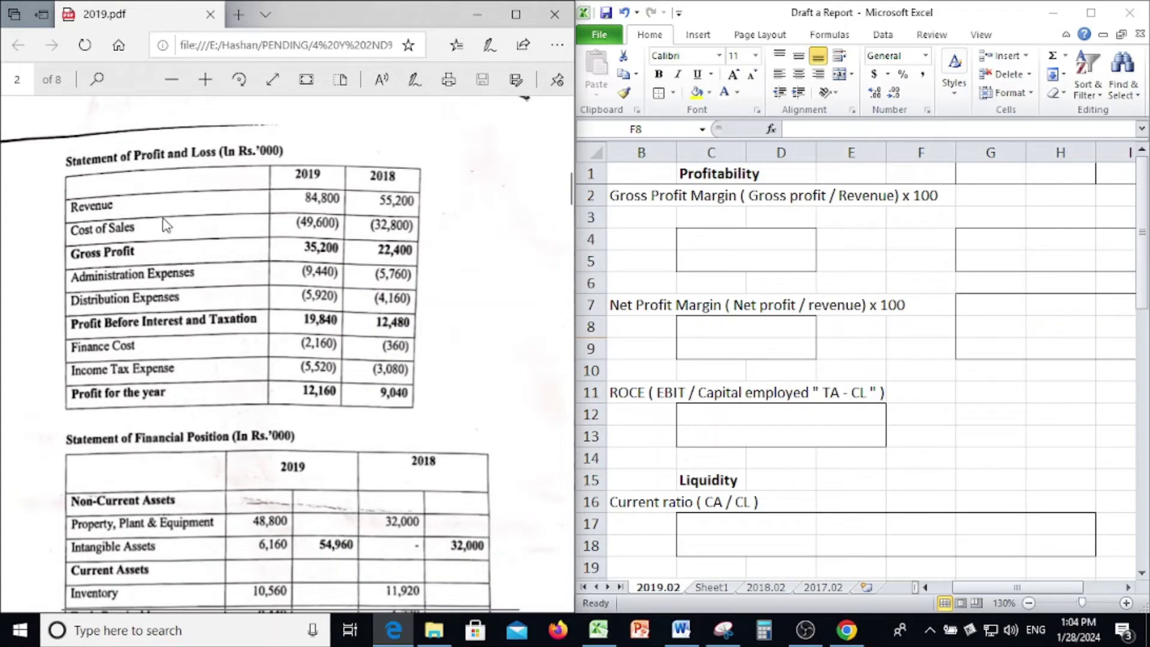
{"action": "scroll", "coordinate": [224, 294], "scroll_direction": "down", "scroll_amount": 4}
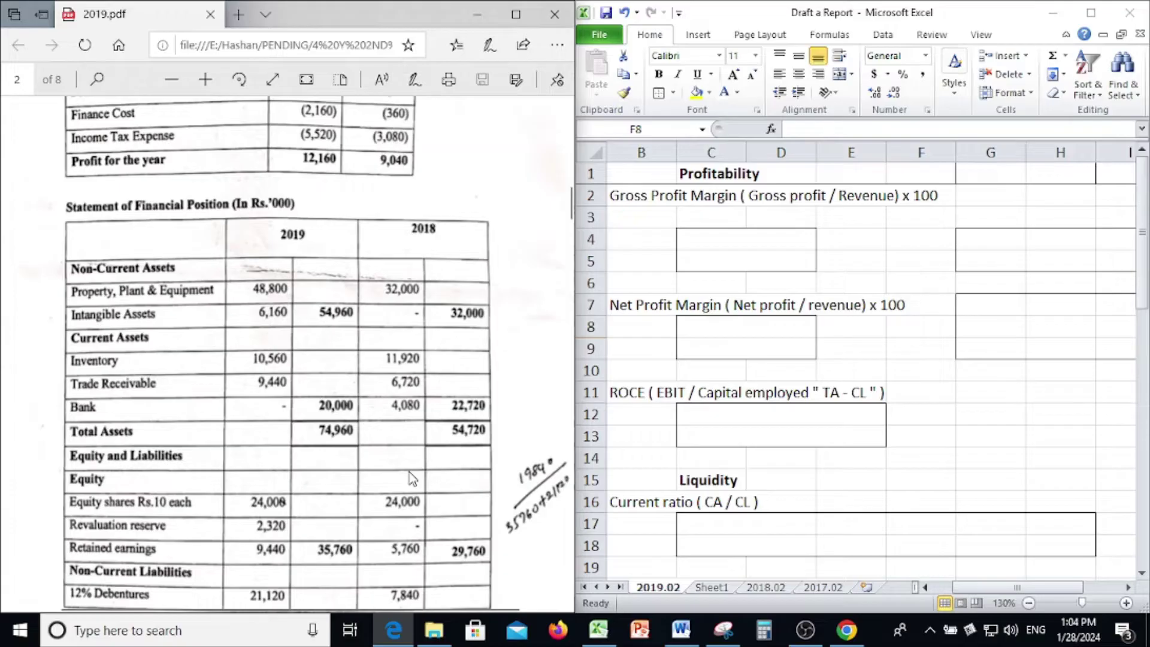
{"action": "scroll", "coordinate": [407, 479], "scroll_direction": "down", "scroll_amount": 10}
{"action": "scroll", "coordinate": [404, 472], "scroll_direction": "down", "scroll_amount": 3}
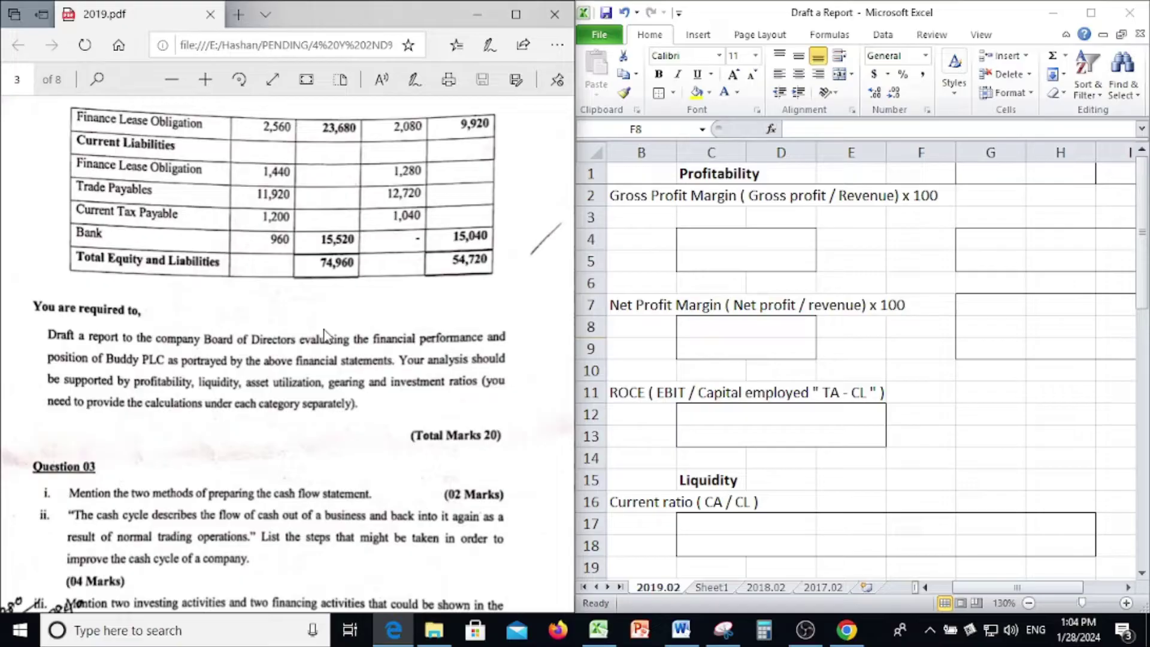
{"action": "scroll", "coordinate": [169, 393], "scroll_direction": "up", "scroll_amount": 7}
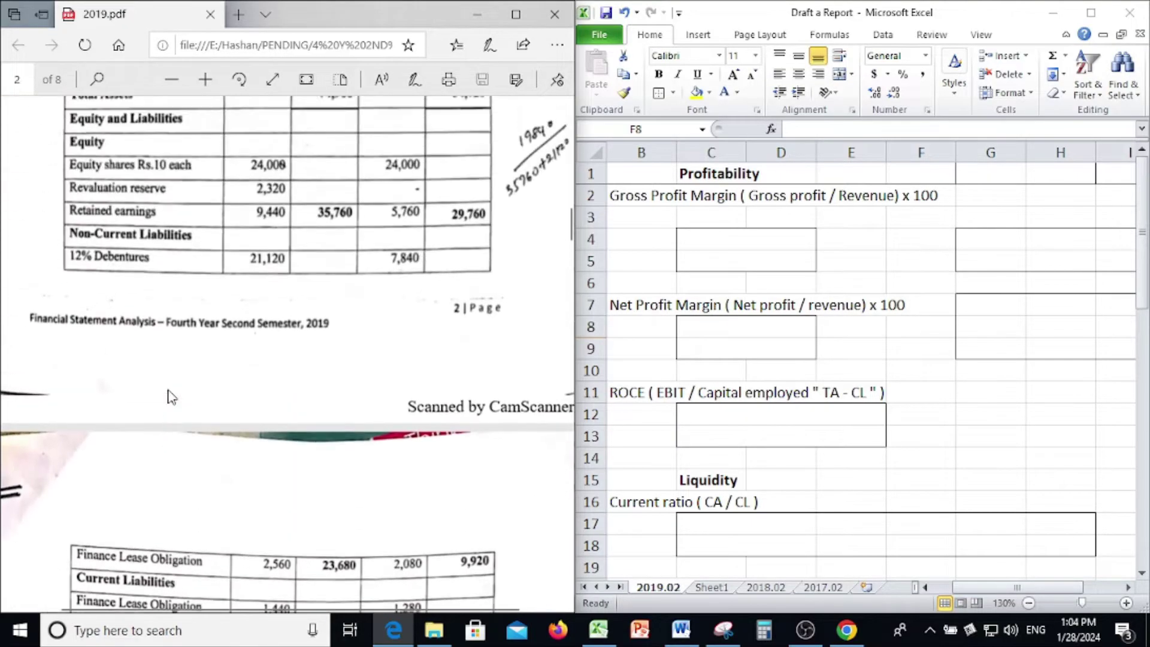
{"action": "scroll", "coordinate": [169, 395], "scroll_direction": "up", "scroll_amount": 3}
Step: Enter the year headings 2019 in G1 and 2018 in H1
{"action": "key", "text": "alt+Tab"}
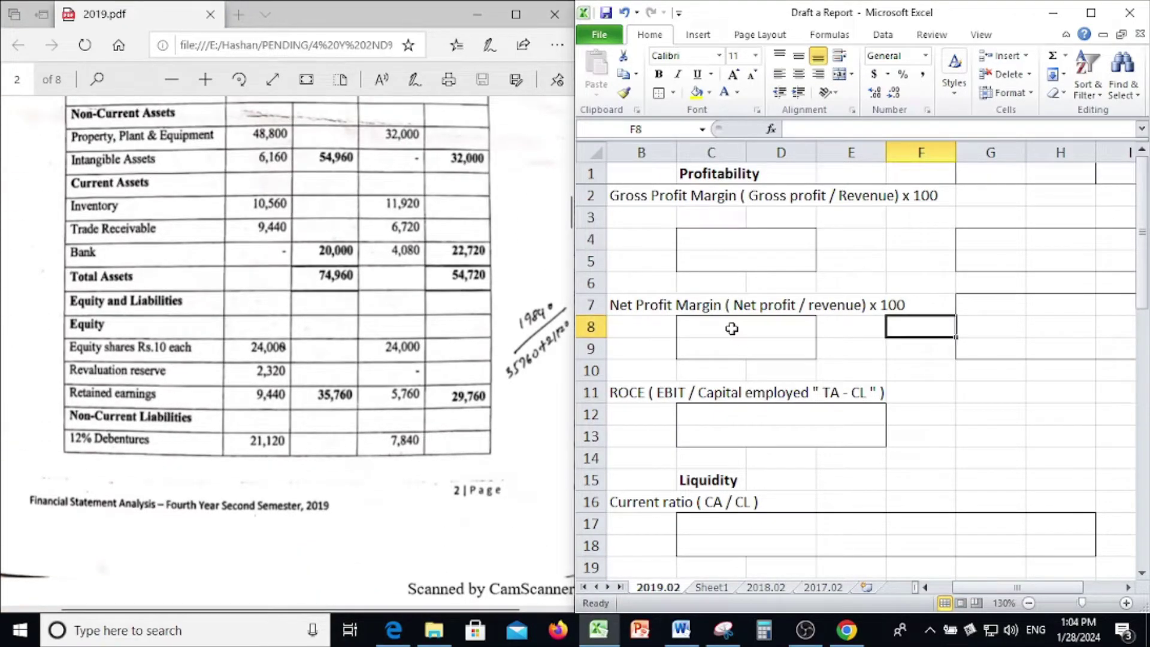
{"action": "scroll", "coordinate": [714, 345], "scroll_direction": "down", "scroll_amount": 1}
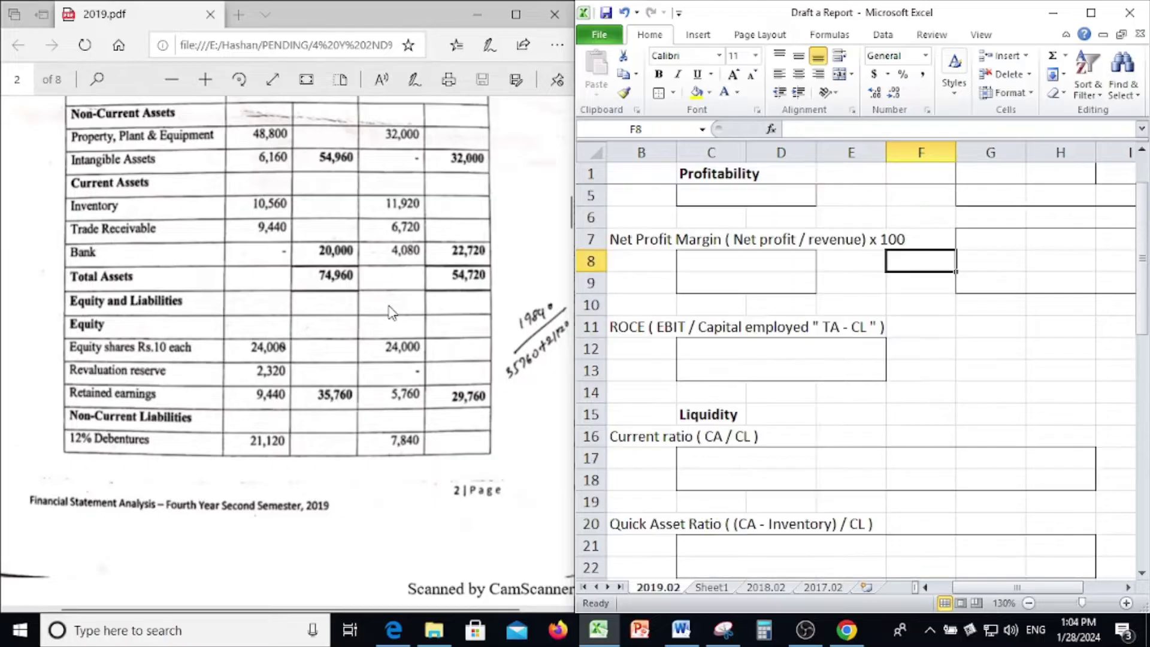
{"action": "scroll", "coordinate": [749, 305], "scroll_direction": "up", "scroll_amount": 1}
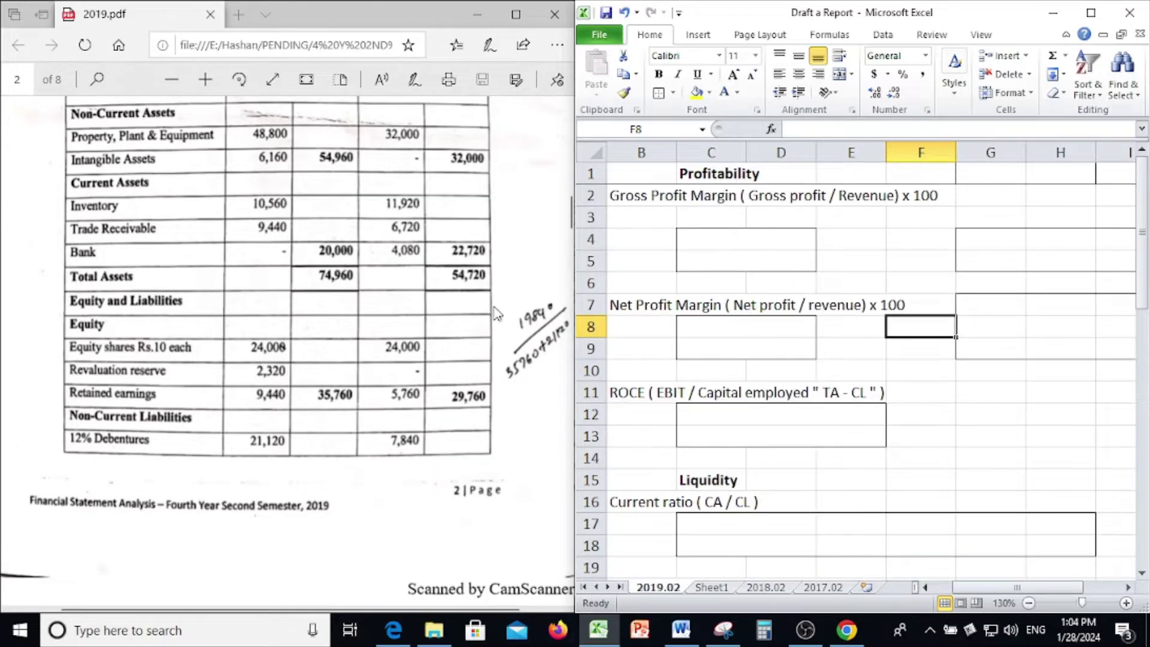
{"action": "left_click", "coordinate": [412, 319]}
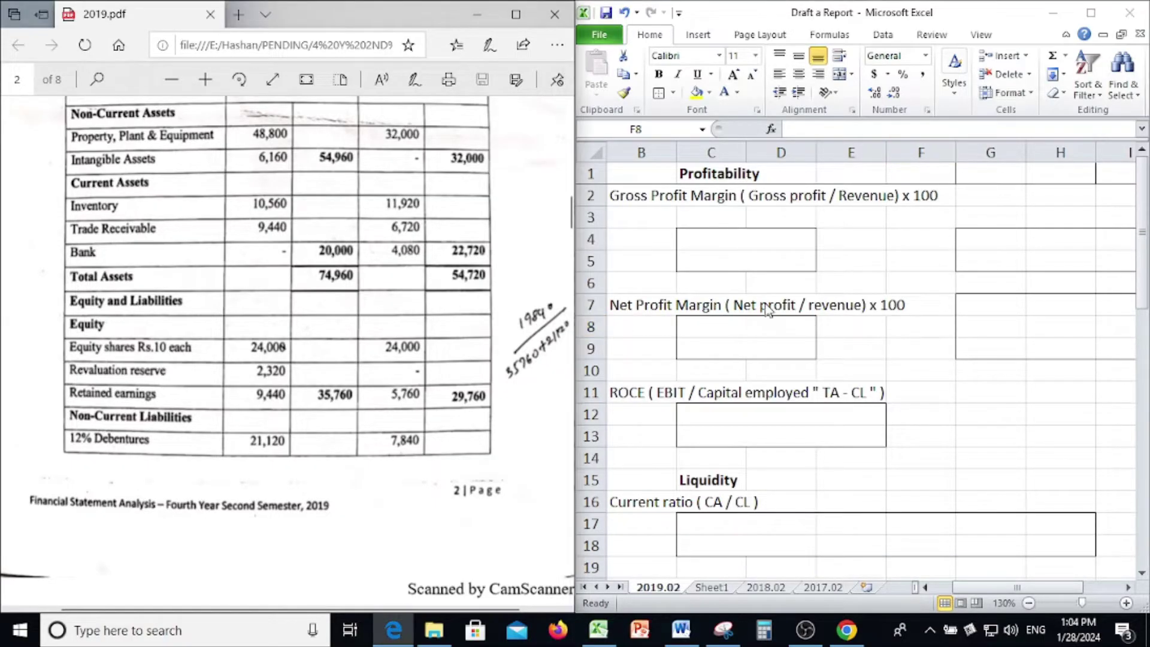
{"action": "scroll", "coordinate": [308, 301], "scroll_direction": "up", "scroll_amount": 3}
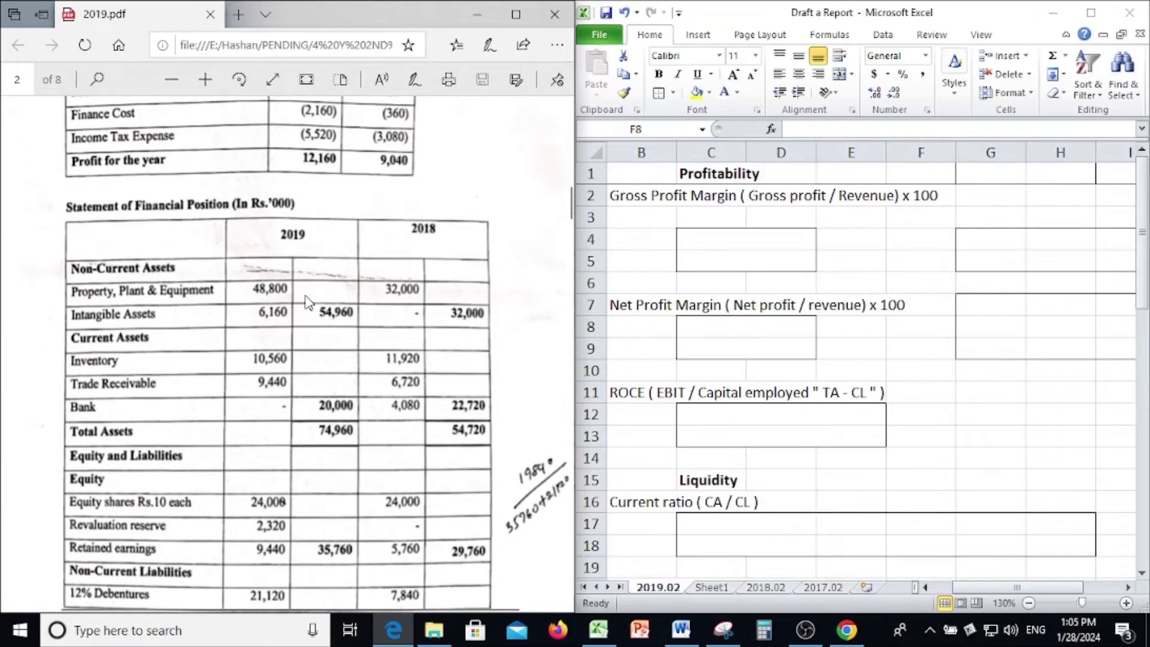
{"action": "scroll", "coordinate": [308, 301], "scroll_direction": "up", "scroll_amount": 6}
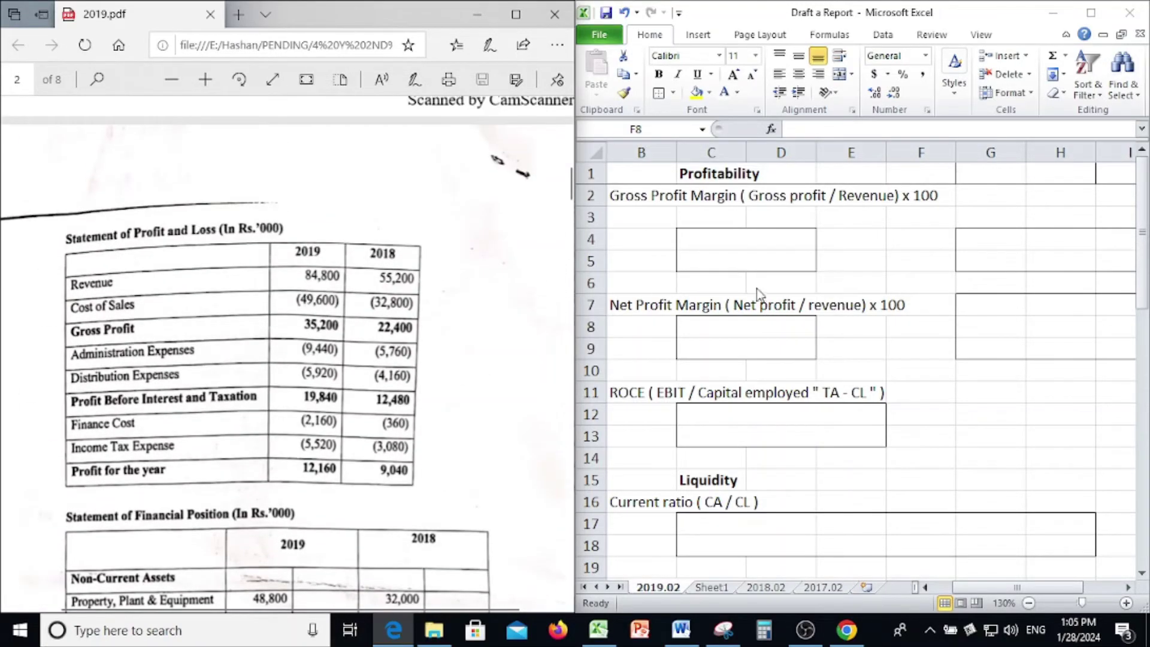
{"action": "left_click", "coordinate": [992, 173]}
{"action": "left_click", "coordinate": [992, 173]}
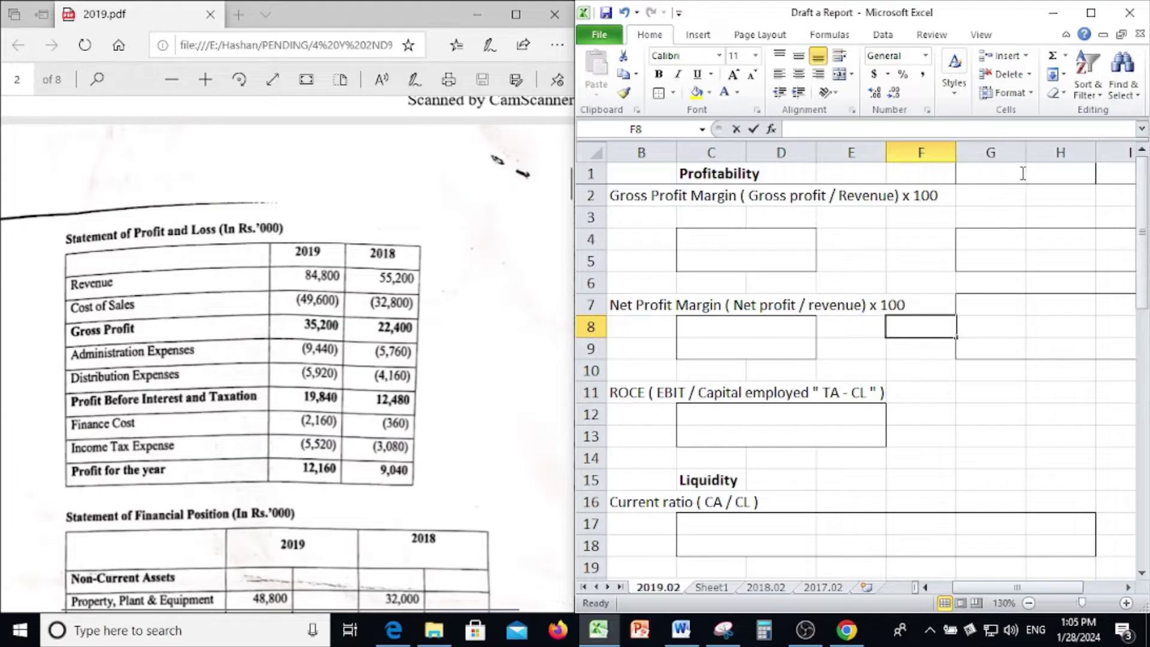
{"action": "type", "text": "2019"}
{"action": "key", "text": "Tab"}
{"action": "type", "text": "2018"}
{"action": "key", "text": "Return"}
Step: Set the G1:H1 year headings' font colour to Automatic black
{"action": "left_click_drag", "start_coordinate": [1000, 173], "coordinate": [1052, 173]}
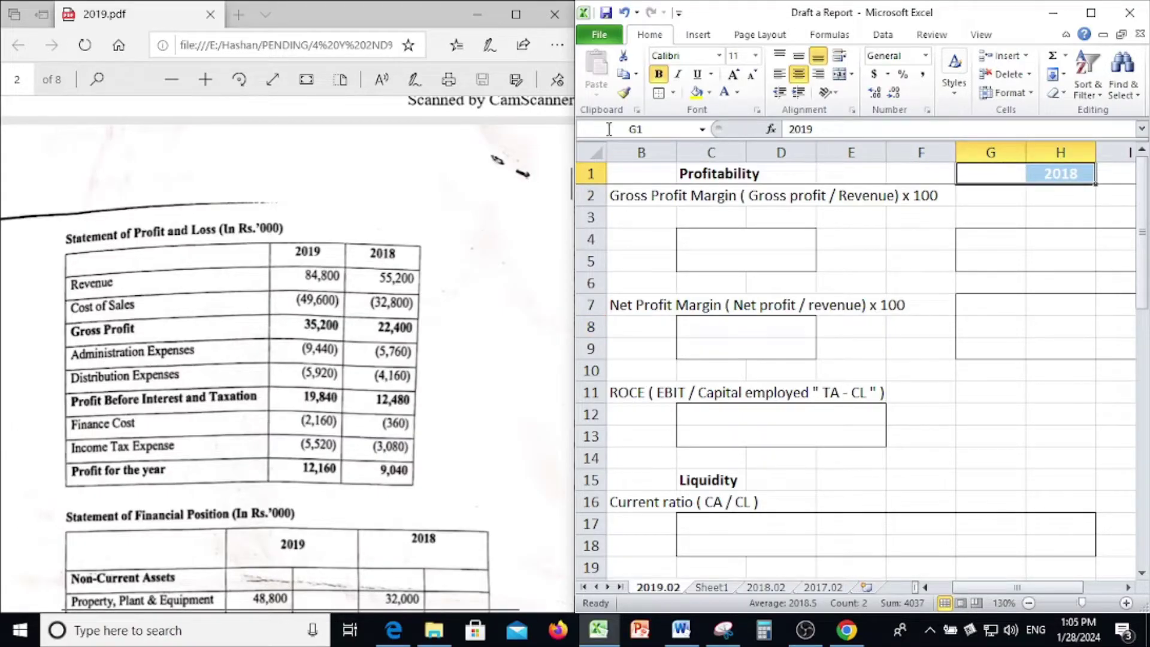
{"action": "left_click", "coordinate": [736, 93]}
{"action": "left_click", "coordinate": [756, 116]}
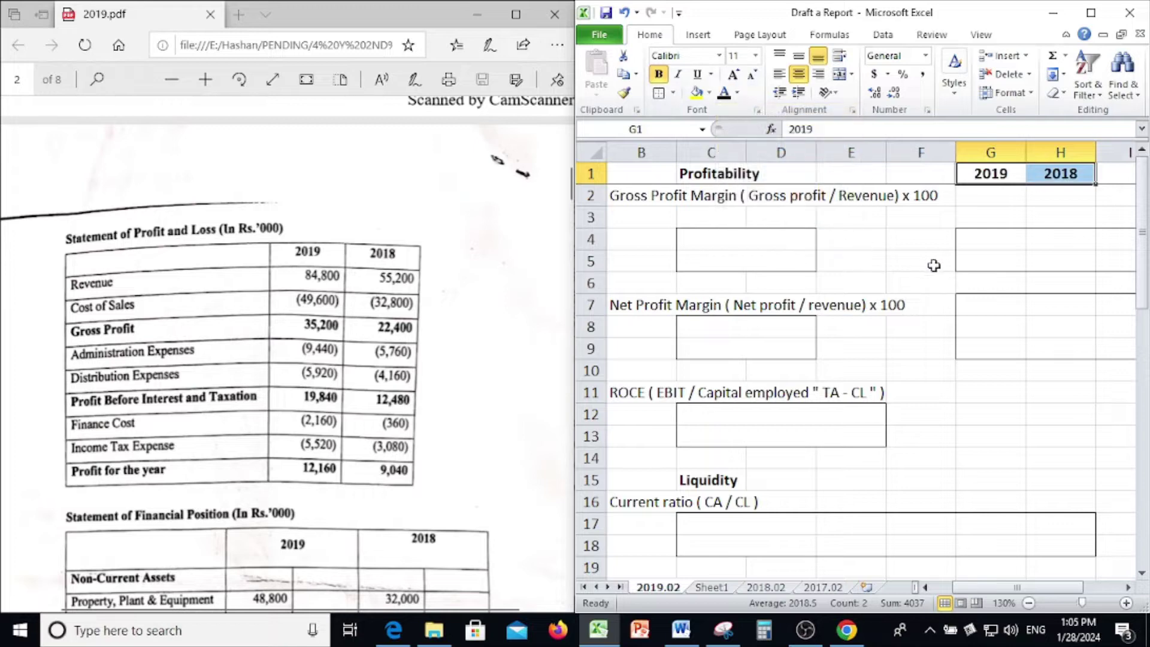
{"action": "left_click", "coordinate": [920, 261]}
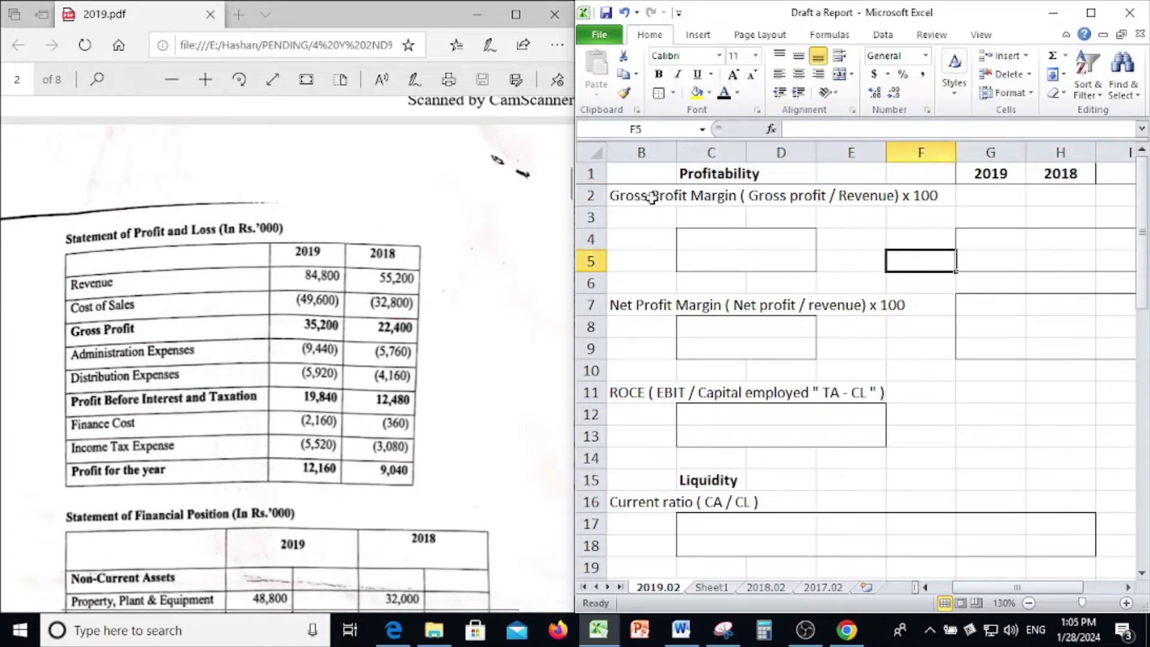
Step: Reveal the gross profit margin workings 35200/84800X100 and 22400/55200x100 in C4:D5
{"action": "left_click", "coordinate": [438, 321]}
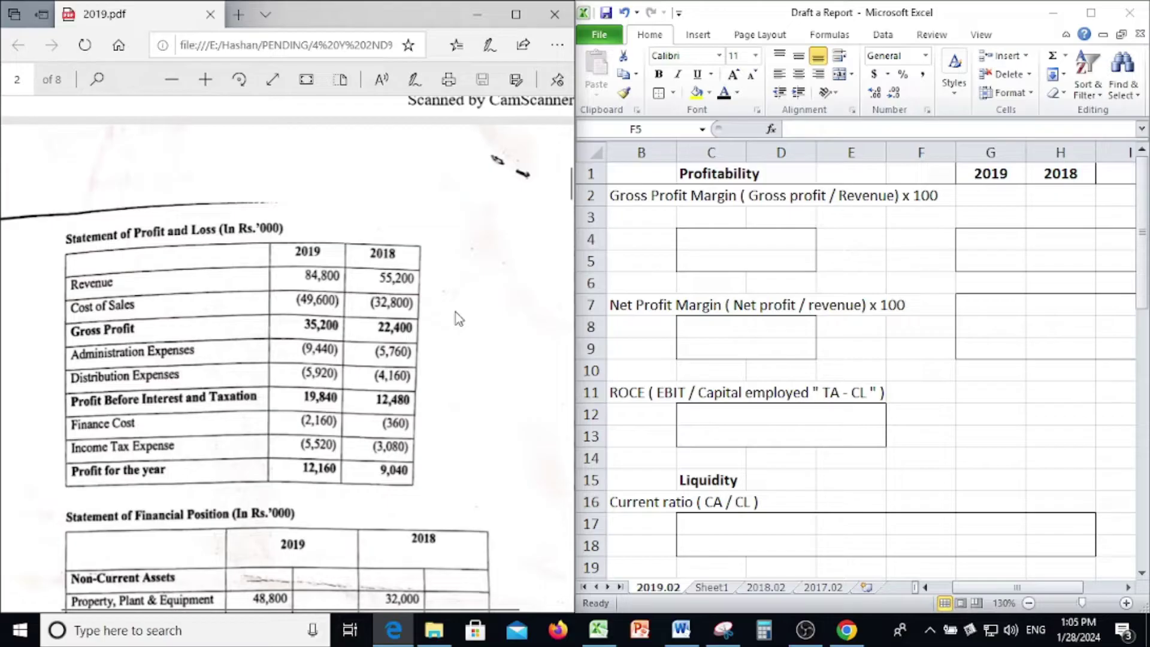
{"action": "left_click", "coordinate": [699, 247]}
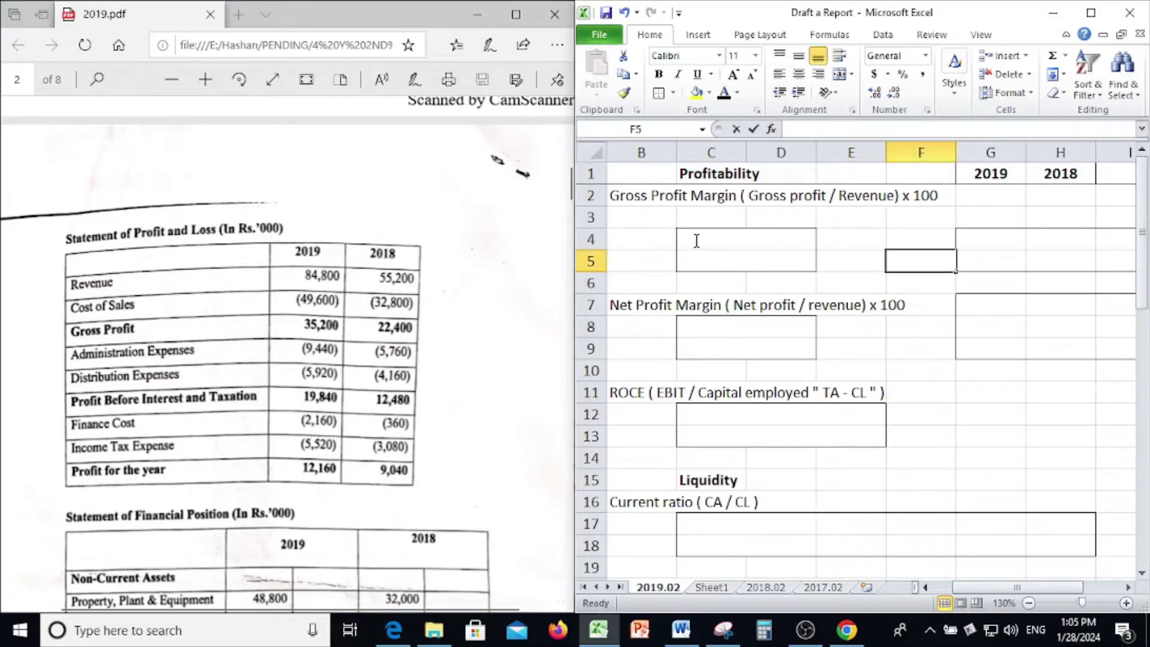
{"action": "left_click", "coordinate": [779, 281]}
{"action": "left_click", "coordinate": [717, 247]}
{"action": "type", "text": "35200/84800X100 22400/55200x100"}
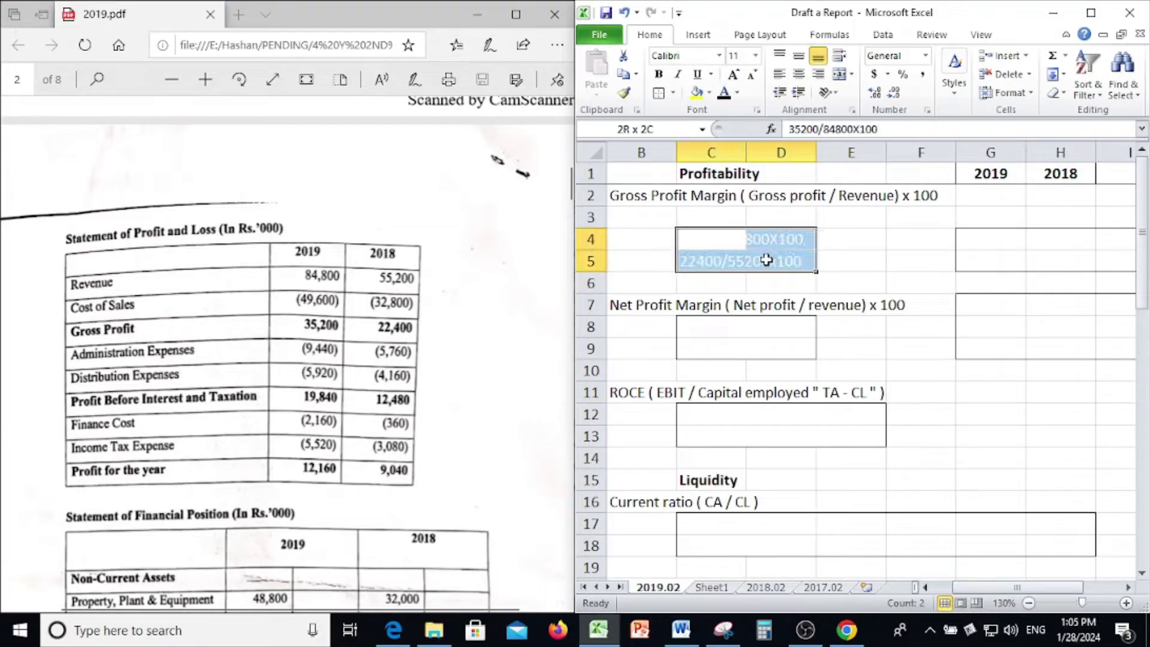
{"action": "left_click", "coordinate": [876, 353]}
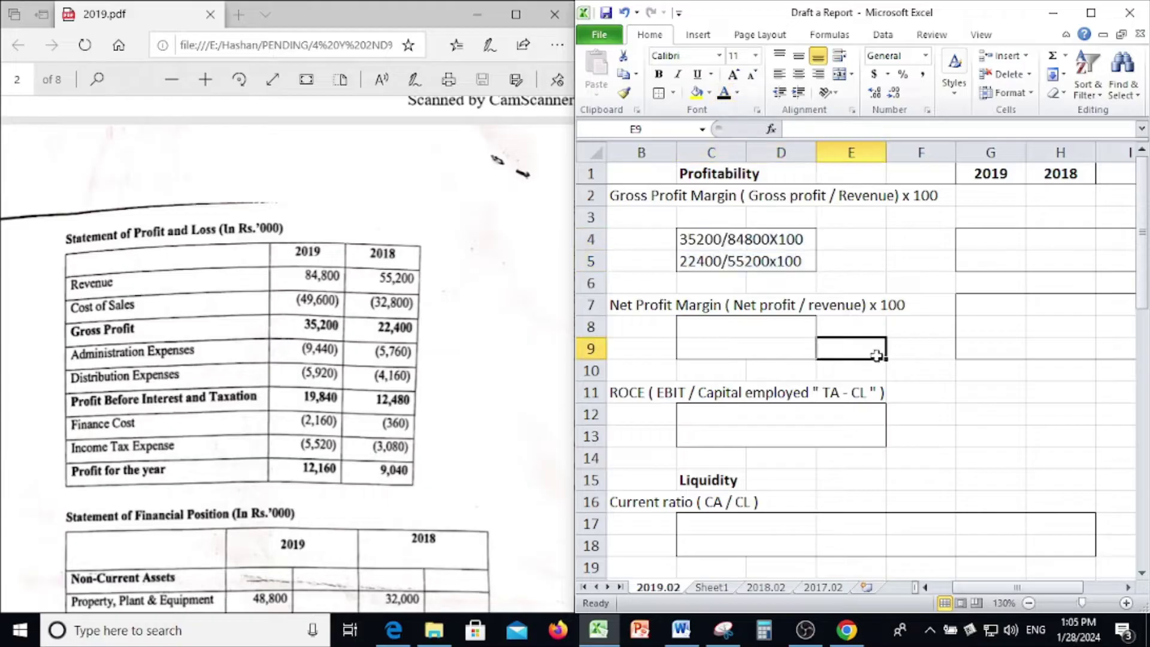
Step: Turn the results 41.51 and 40.58% in black, and check G4's formula
{"action": "left_click_drag", "start_coordinate": [989, 238], "coordinate": [1117, 265]}
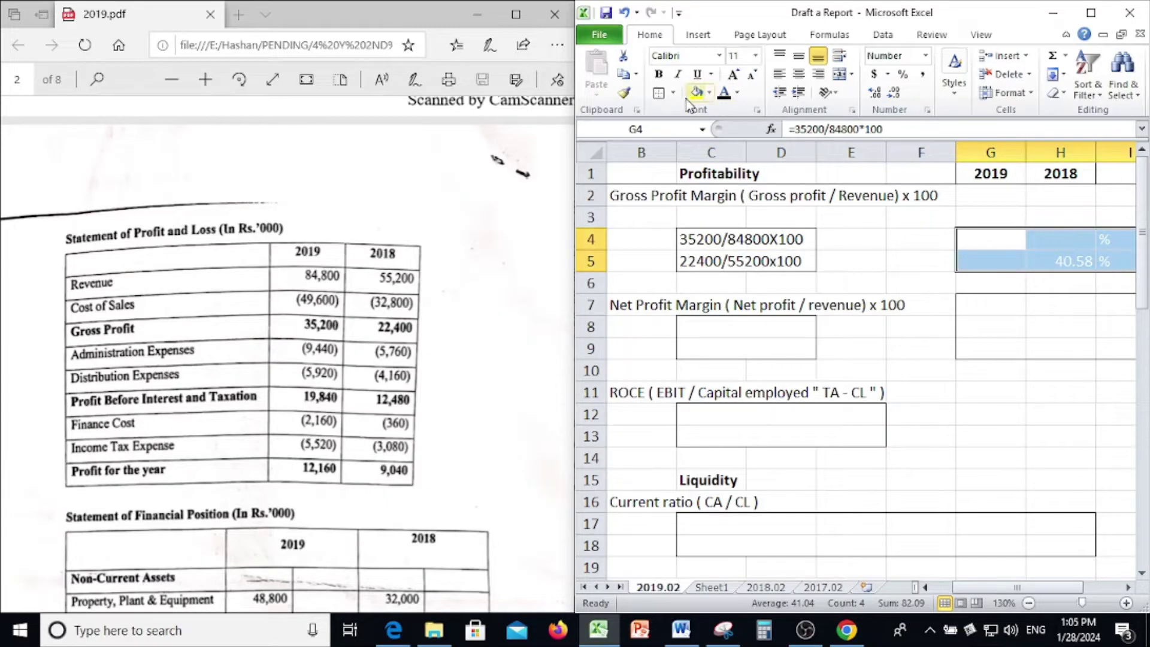
{"action": "left_click", "coordinate": [904, 312]}
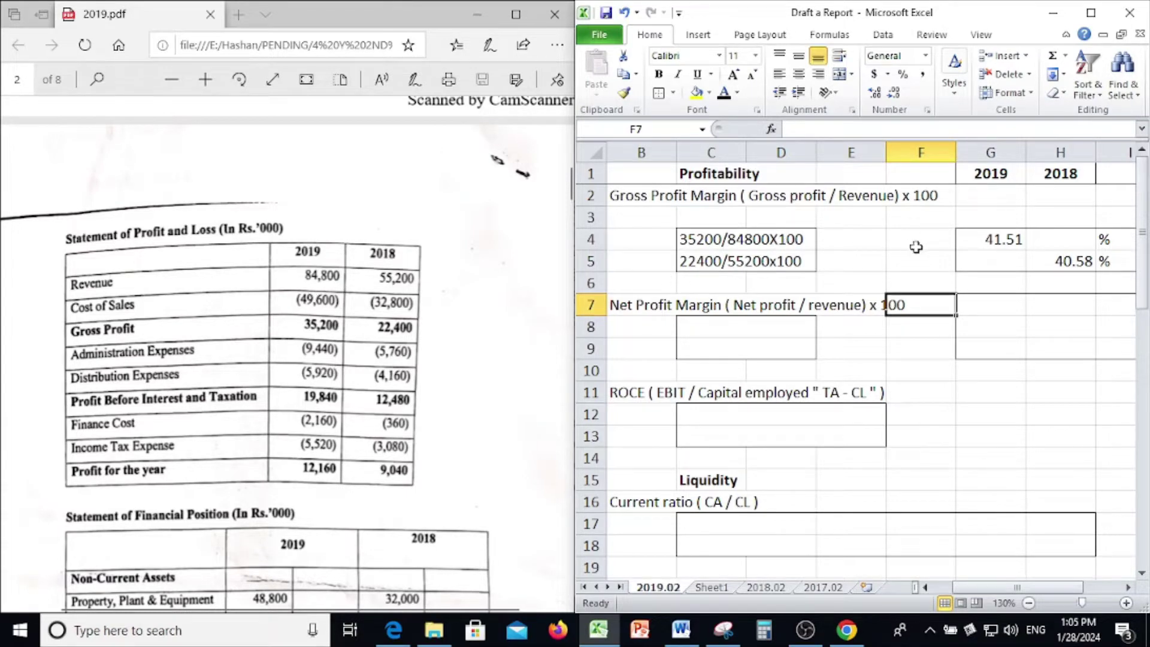
{"action": "left_click", "coordinate": [1021, 243]}
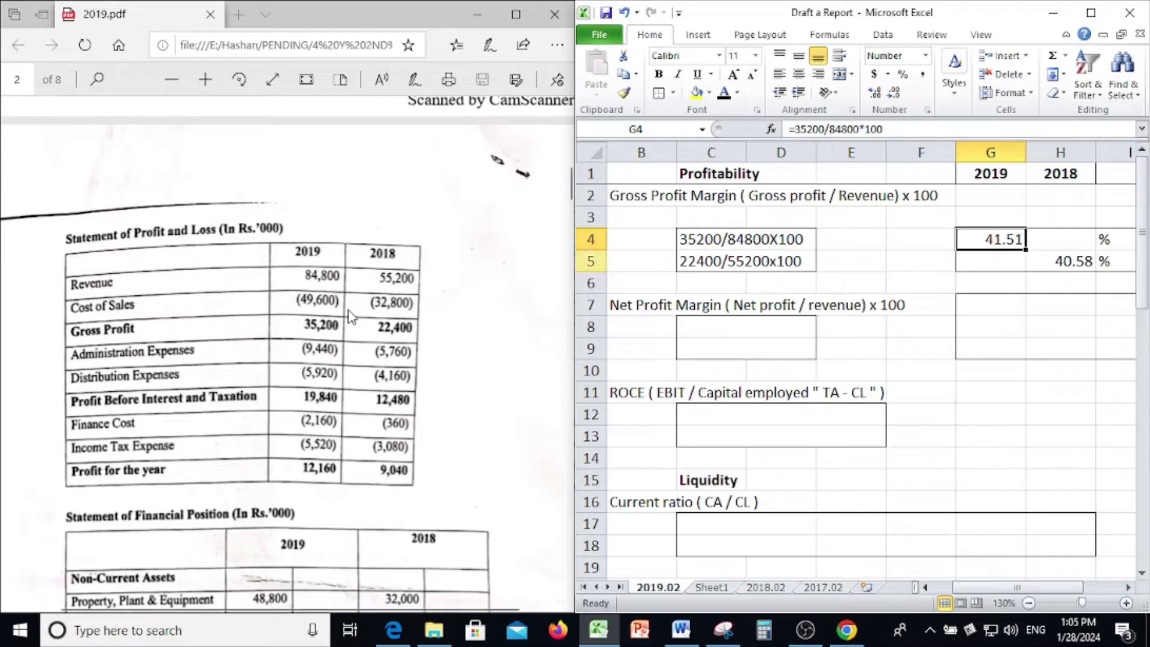
{"action": "left_click", "coordinate": [759, 279]}
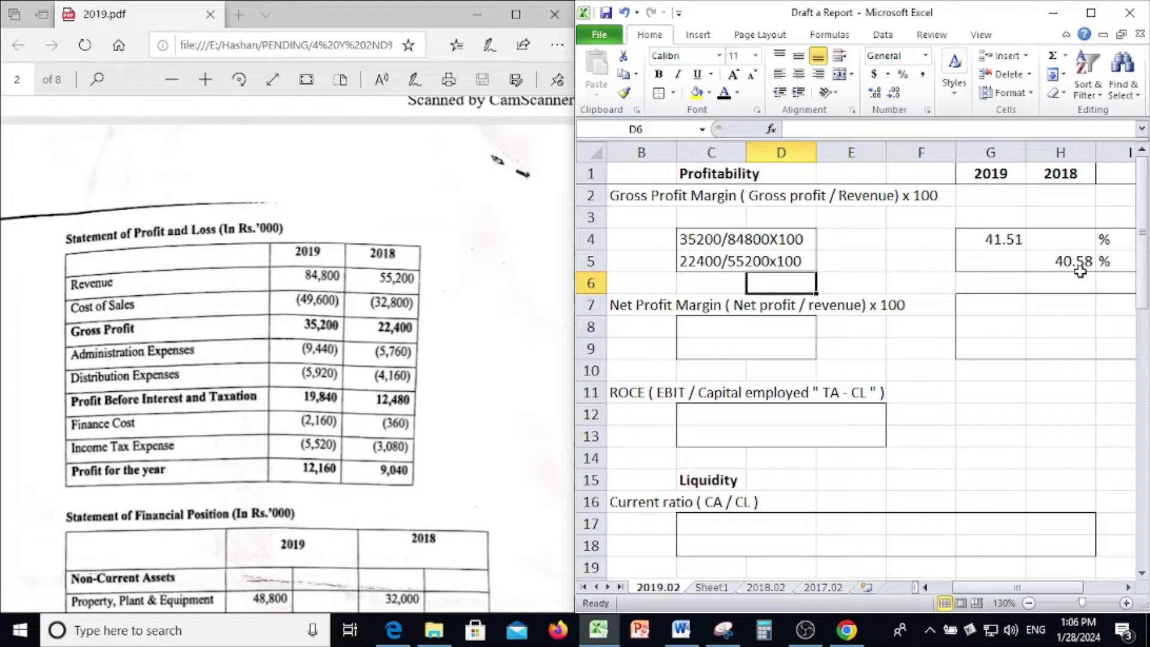
Step: Compare the sheet with the financial statements and check the hidden 2019 ROCE formula
{"action": "left_click", "coordinate": [844, 297]}
{"action": "left_click", "coordinate": [472, 346]}
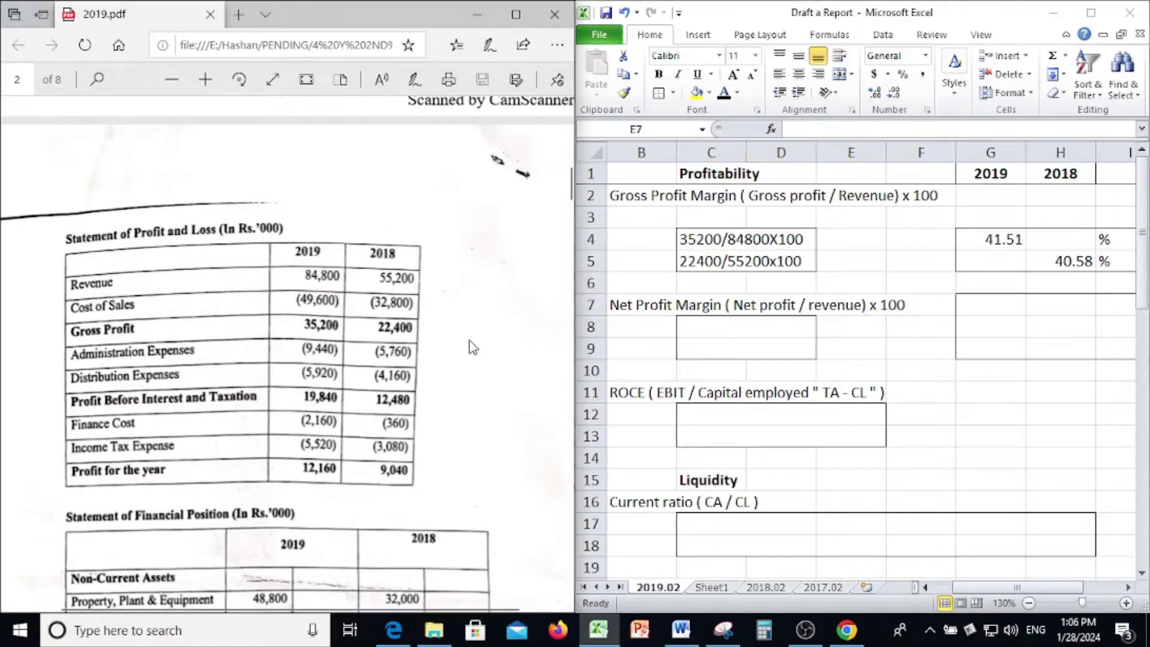
{"action": "left_click", "coordinate": [745, 279]}
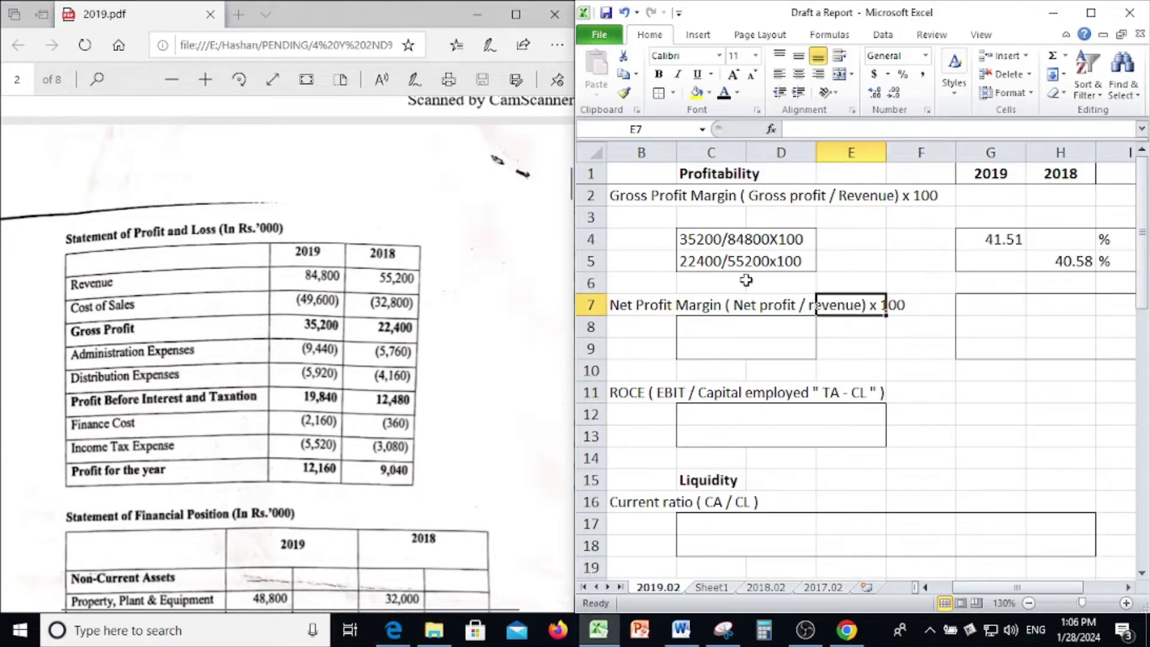
{"action": "scroll", "coordinate": [746, 279], "scroll_direction": "down", "scroll_amount": 1}
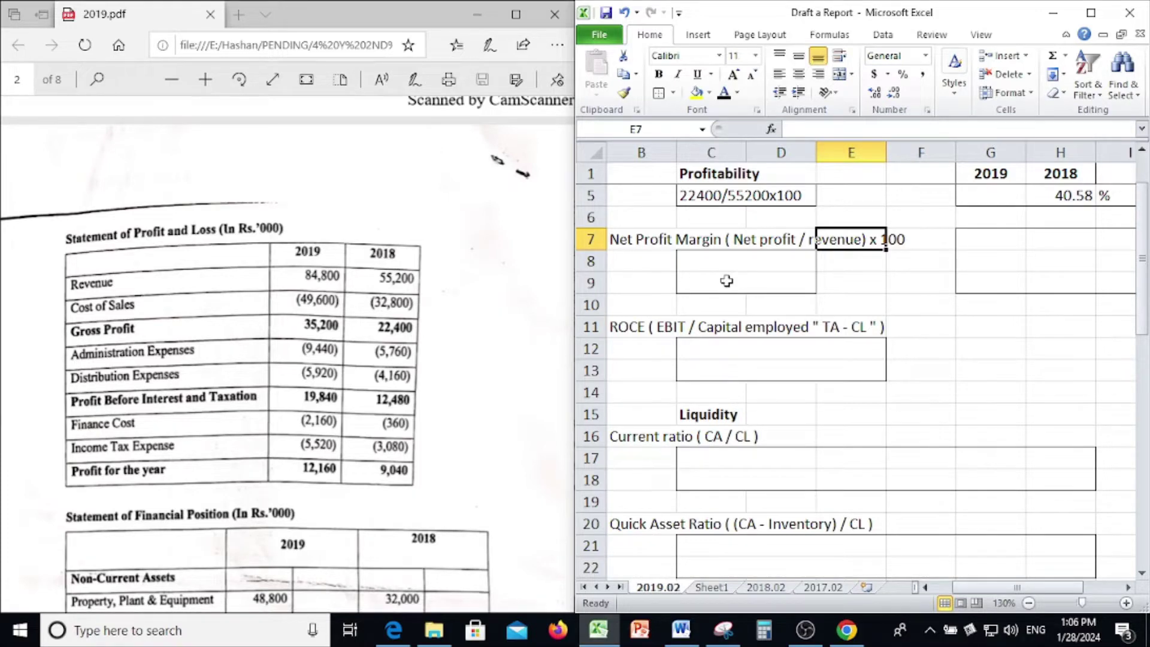
{"action": "left_click", "coordinate": [994, 340]}
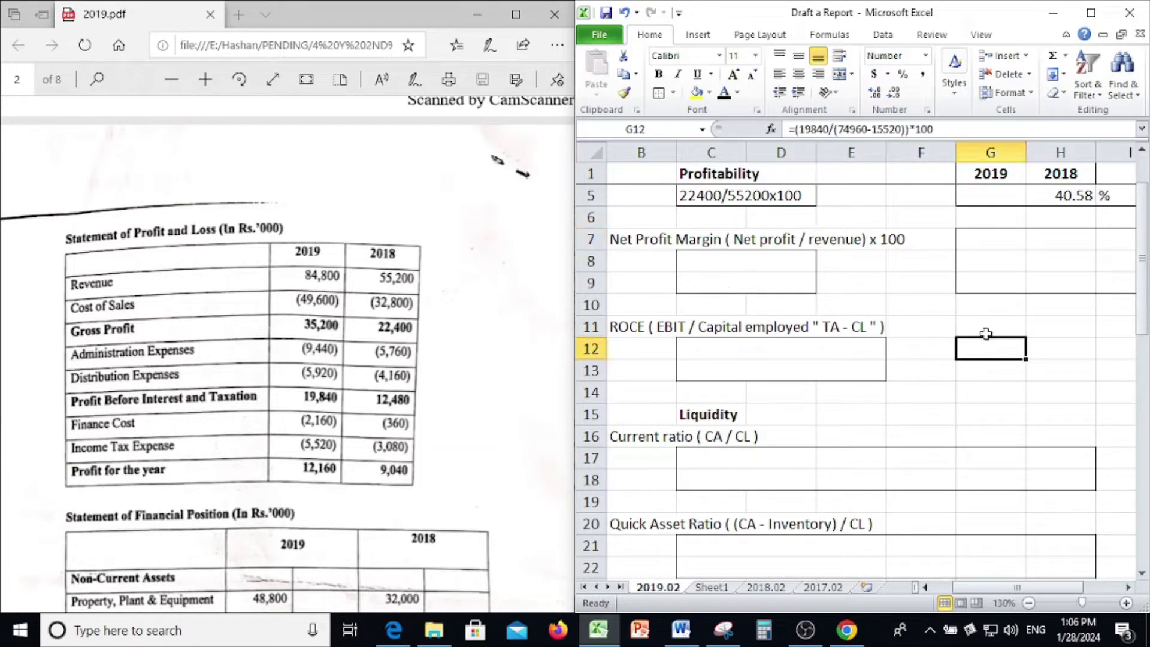
{"action": "scroll", "coordinate": [987, 333], "scroll_direction": "up", "scroll_amount": 1}
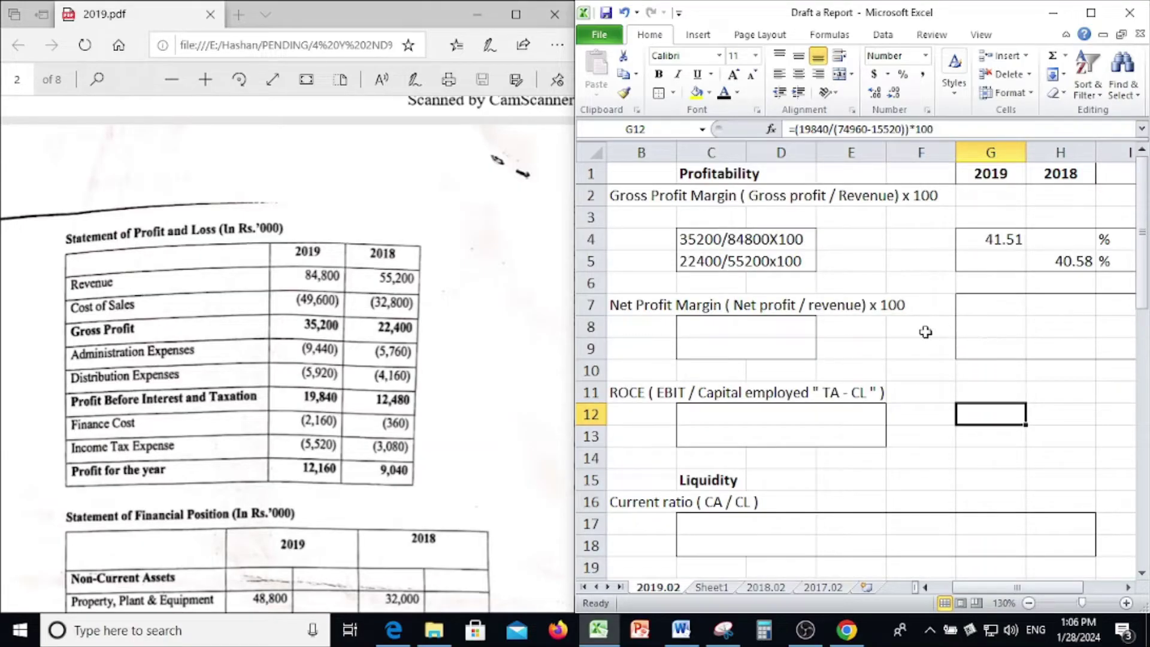
{"action": "scroll", "coordinate": [919, 332], "scroll_direction": "down", "scroll_amount": 1}
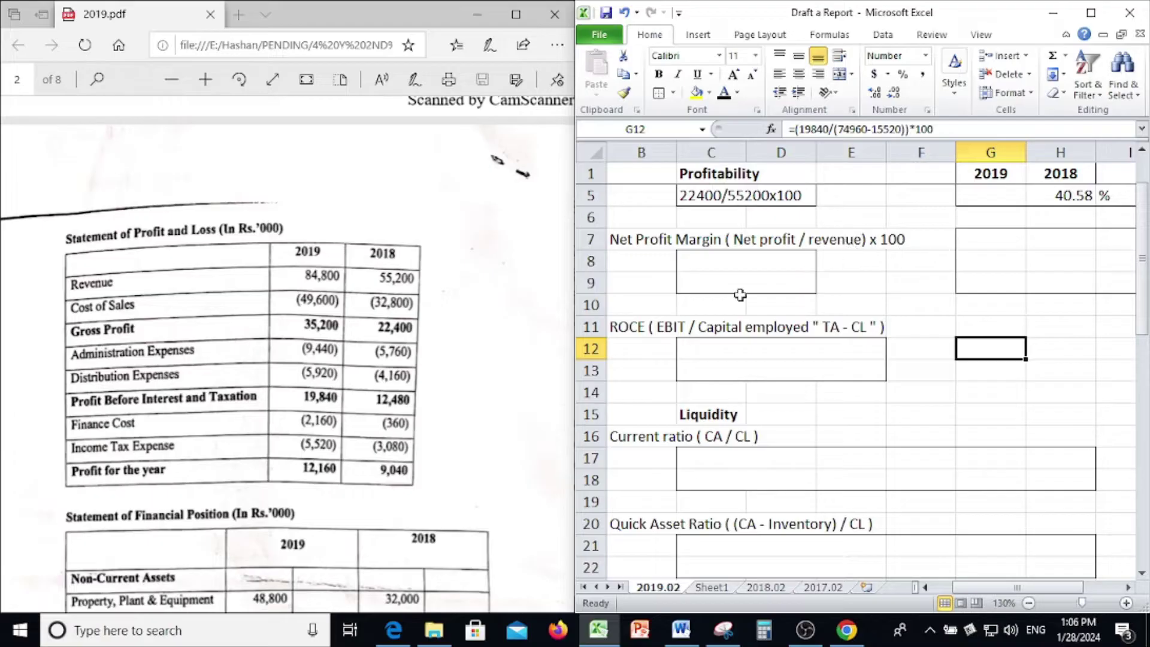
Step: Turn the net profit margin workings and results 14.34 and 16.38% black
{"action": "left_click_drag", "start_coordinate": [705, 278], "coordinate": [779, 281]}
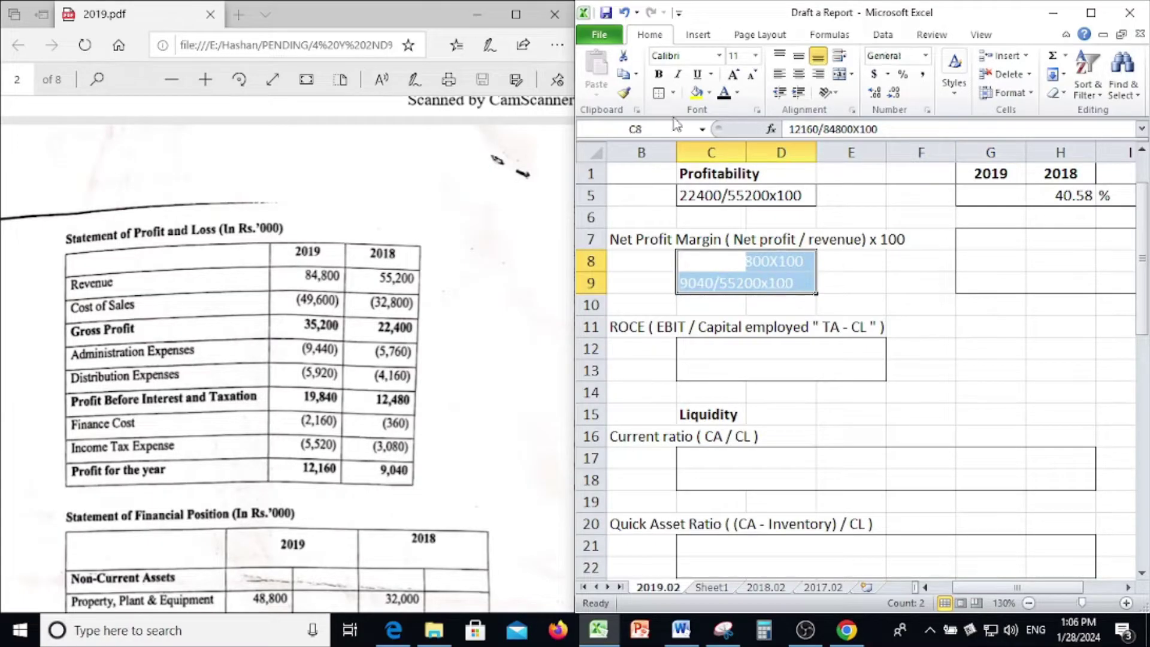
{"action": "left_click", "coordinate": [723, 93]}
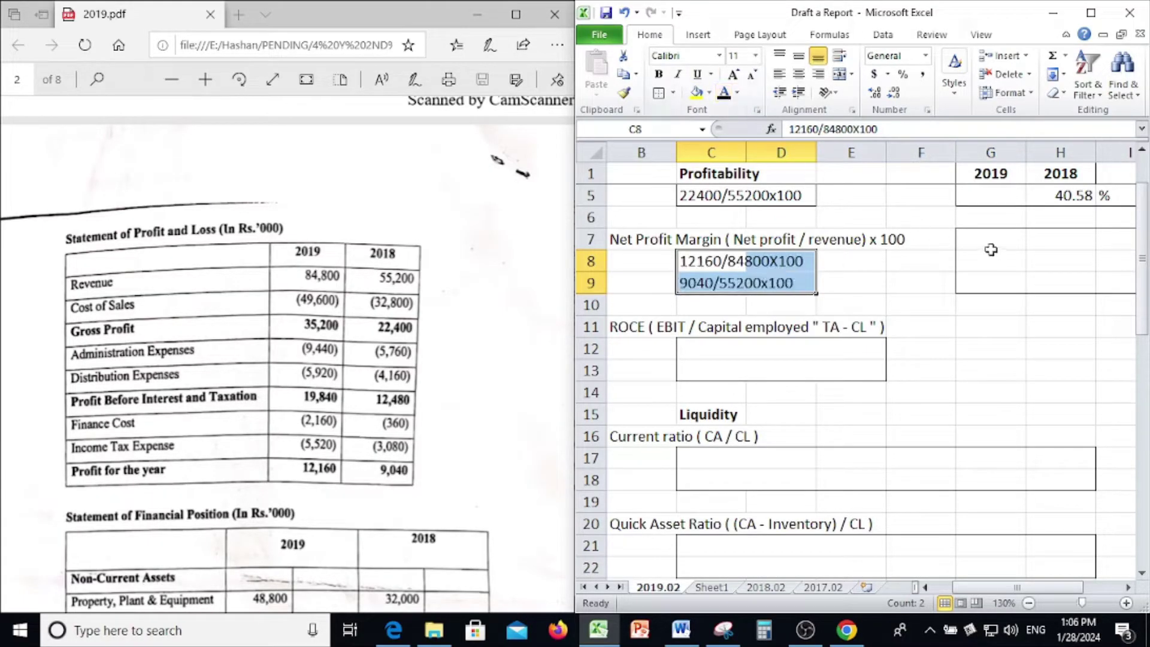
{"action": "left_click_drag", "start_coordinate": [991, 245], "coordinate": [1120, 283]}
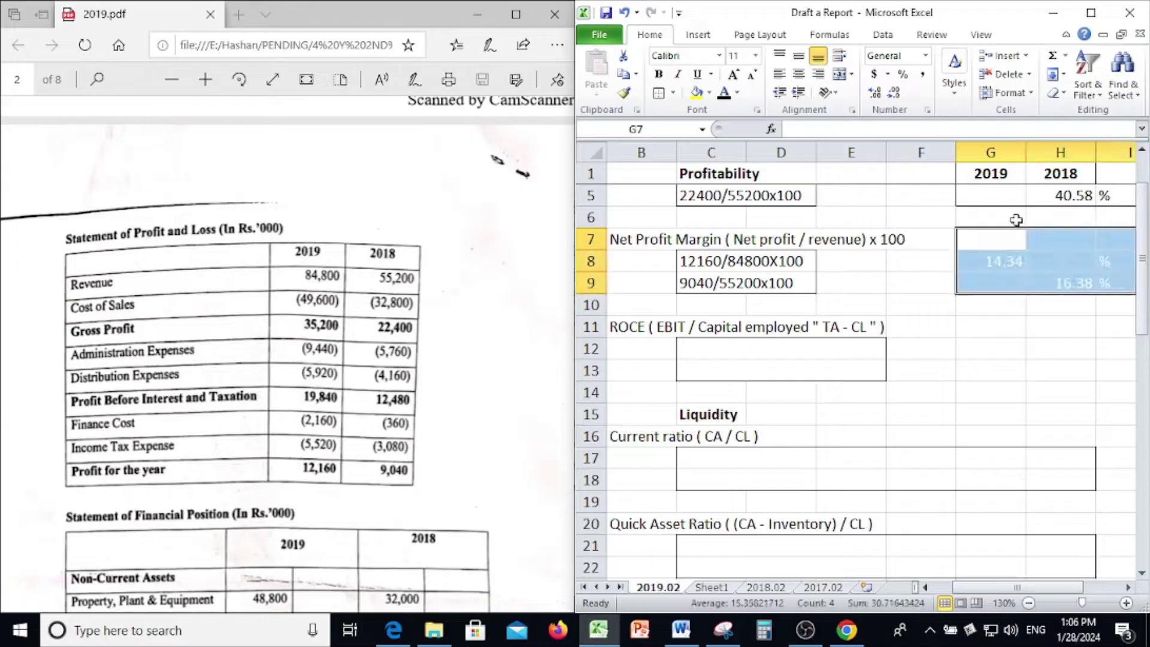
{"action": "left_click", "coordinate": [723, 93]}
{"action": "left_click", "coordinate": [810, 353]}
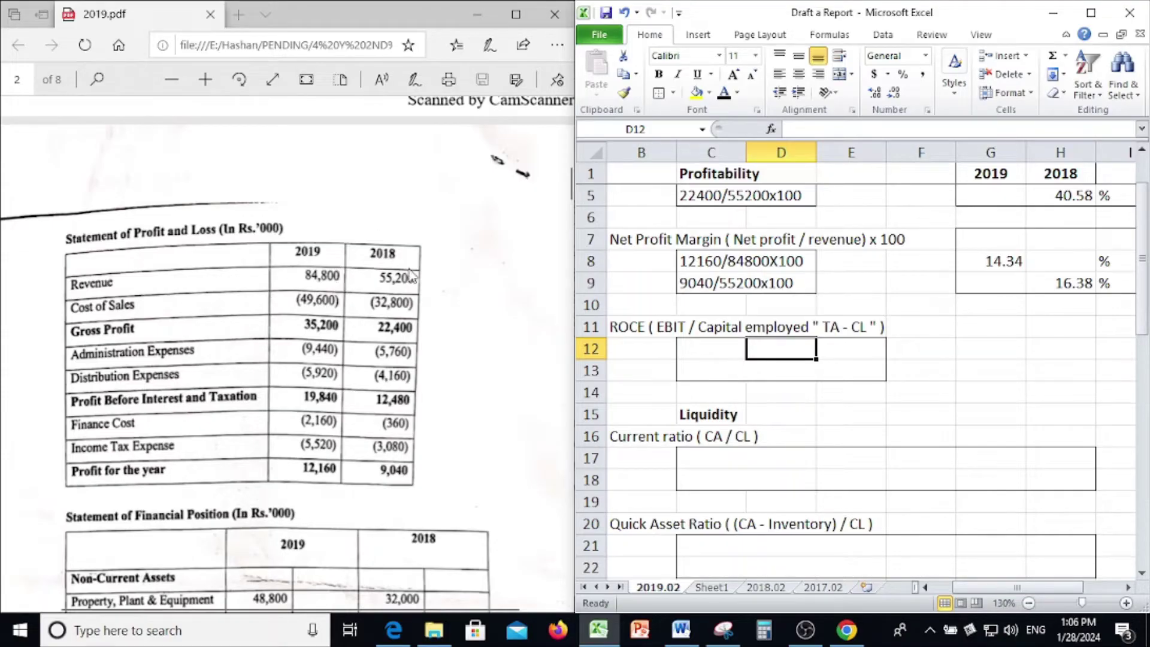
{"action": "left_click", "coordinate": [975, 263]}
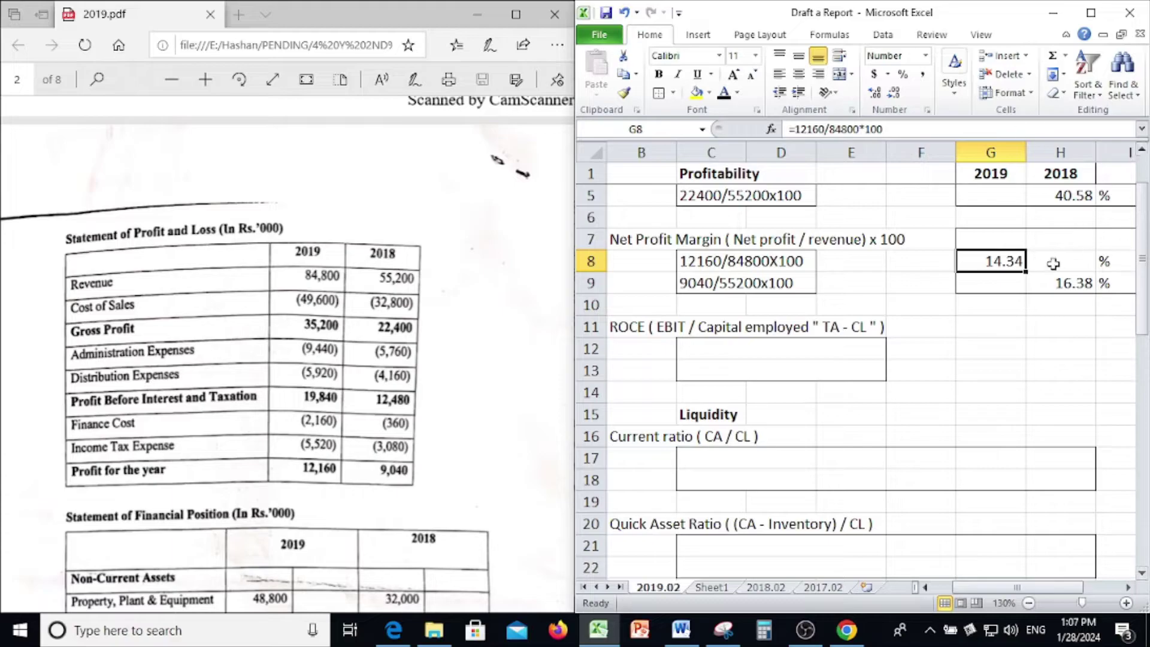
{"action": "scroll", "coordinate": [920, 374], "scroll_direction": "down", "scroll_amount": 1}
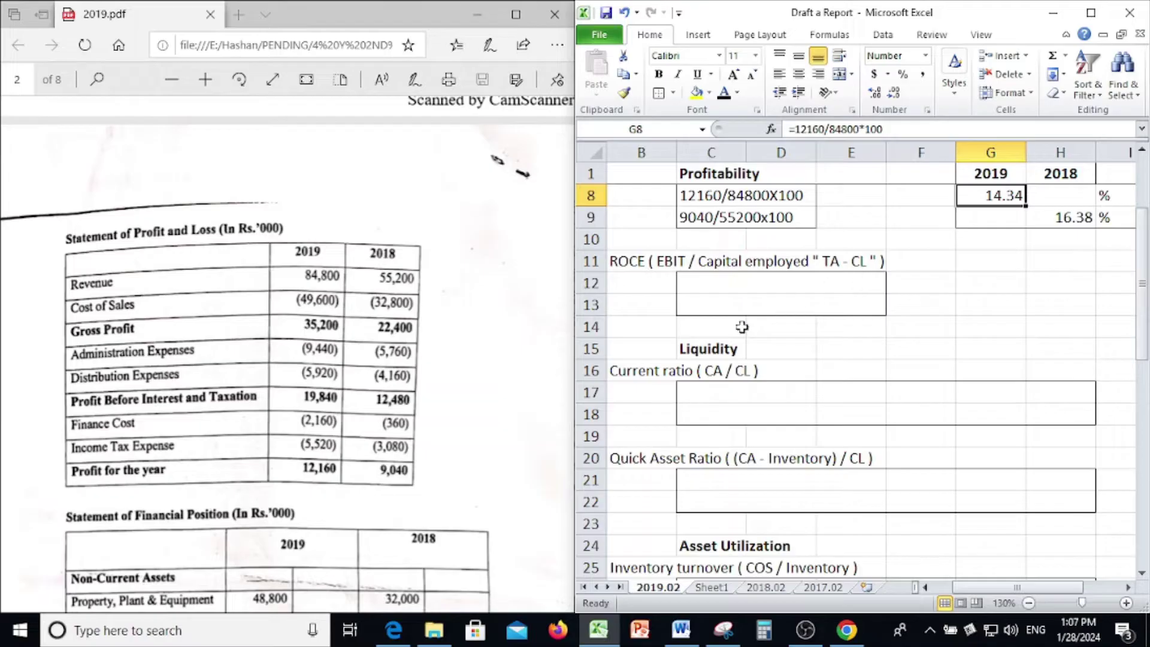
{"action": "left_click_drag", "start_coordinate": [707, 287], "coordinate": [848, 281]}
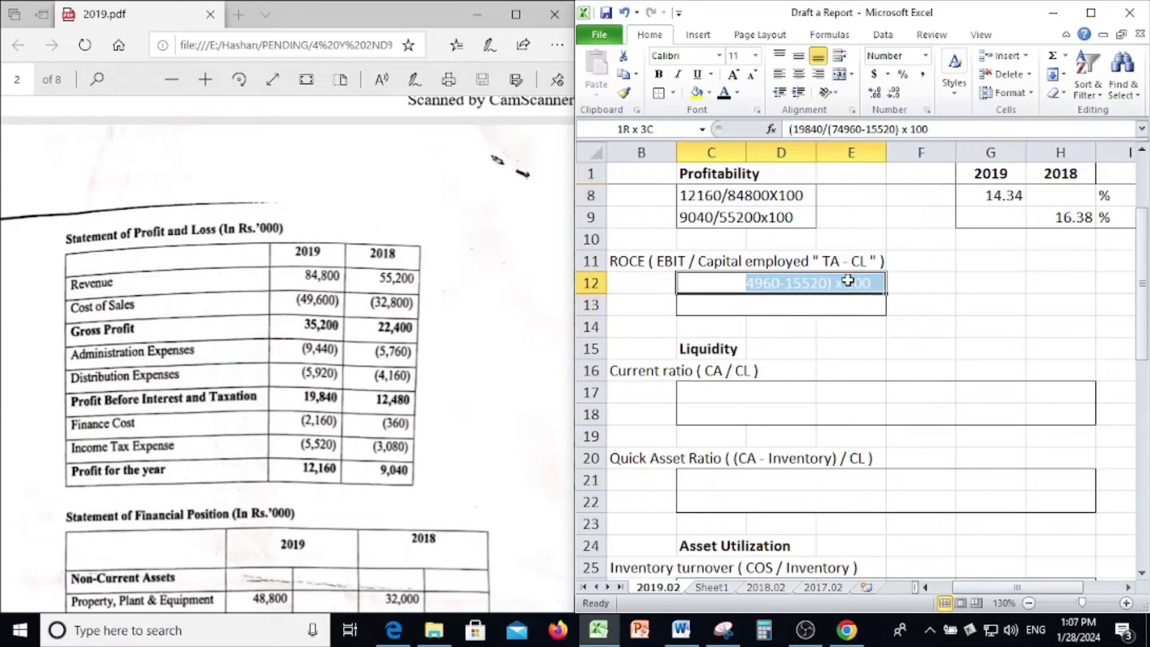
{"action": "left_click", "coordinate": [724, 93]}
{"action": "left_click", "coordinate": [814, 389]}
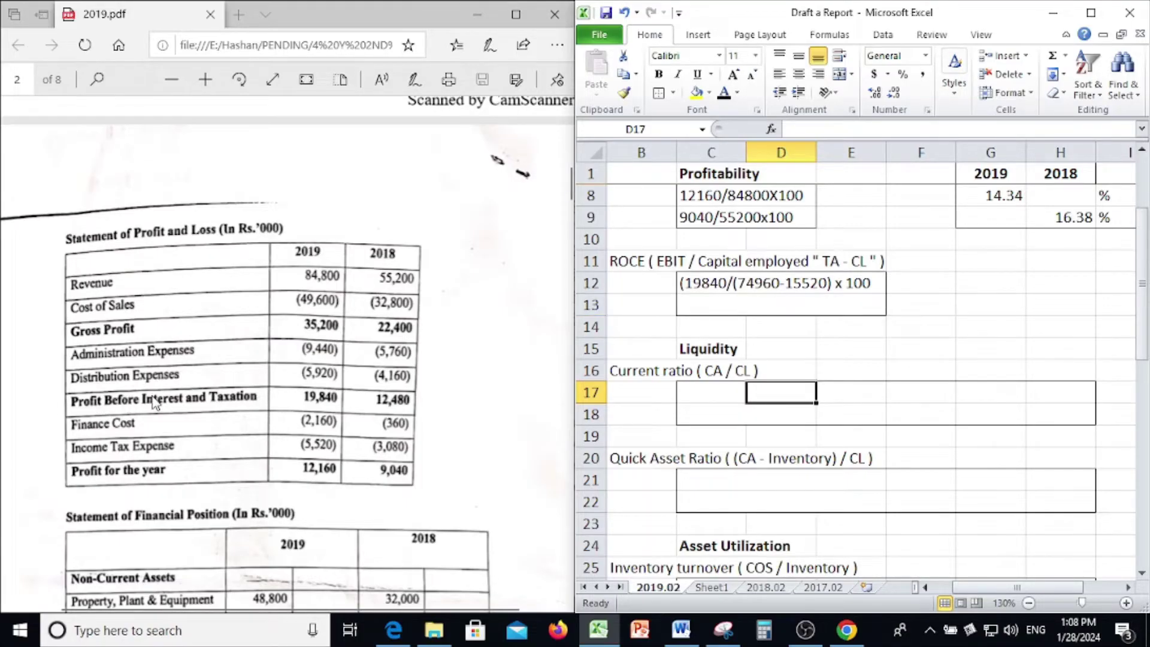
Step: Scroll the PDF to page 3, where current liabilities total 15,520 and equity and liabilities 74,960
{"action": "left_click", "coordinate": [316, 413]}
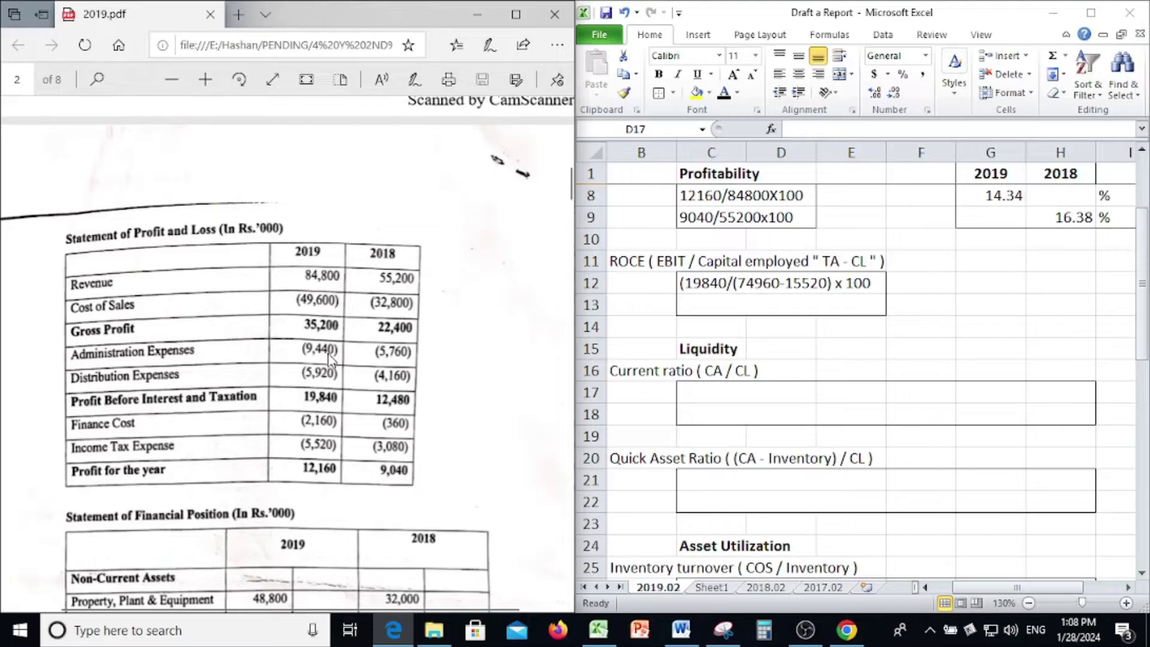
{"action": "scroll", "coordinate": [329, 359], "scroll_direction": "down", "scroll_amount": 6}
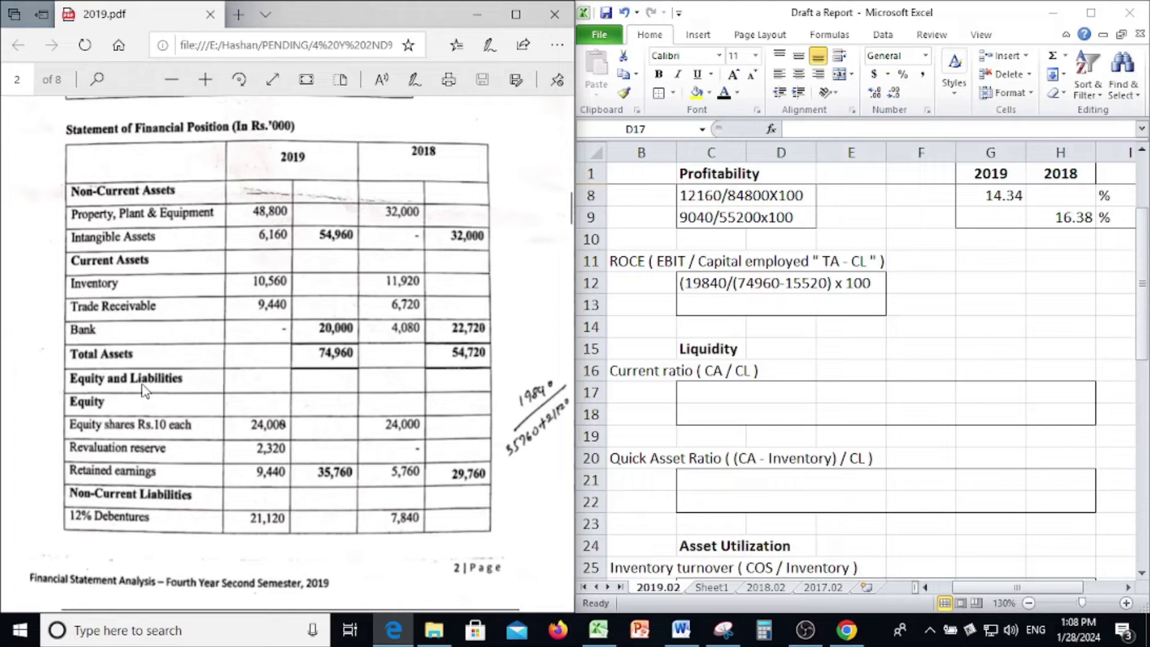
{"action": "scroll", "coordinate": [144, 390], "scroll_direction": "down", "scroll_amount": 4}
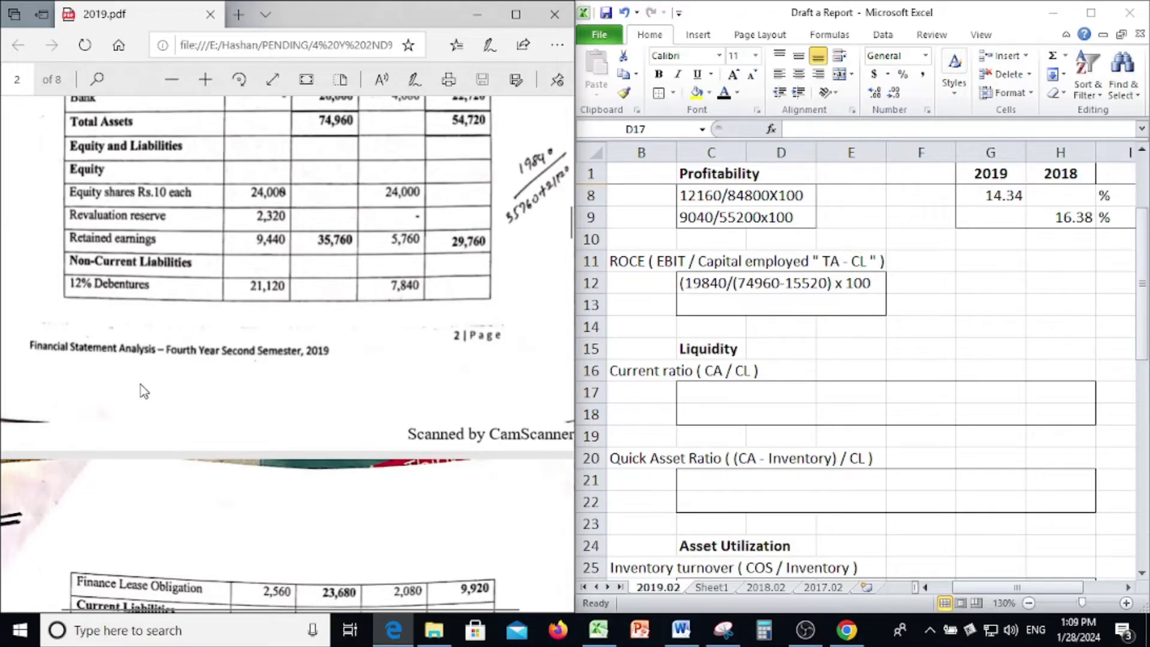
{"action": "scroll", "coordinate": [142, 391], "scroll_direction": "up", "scroll_amount": 1}
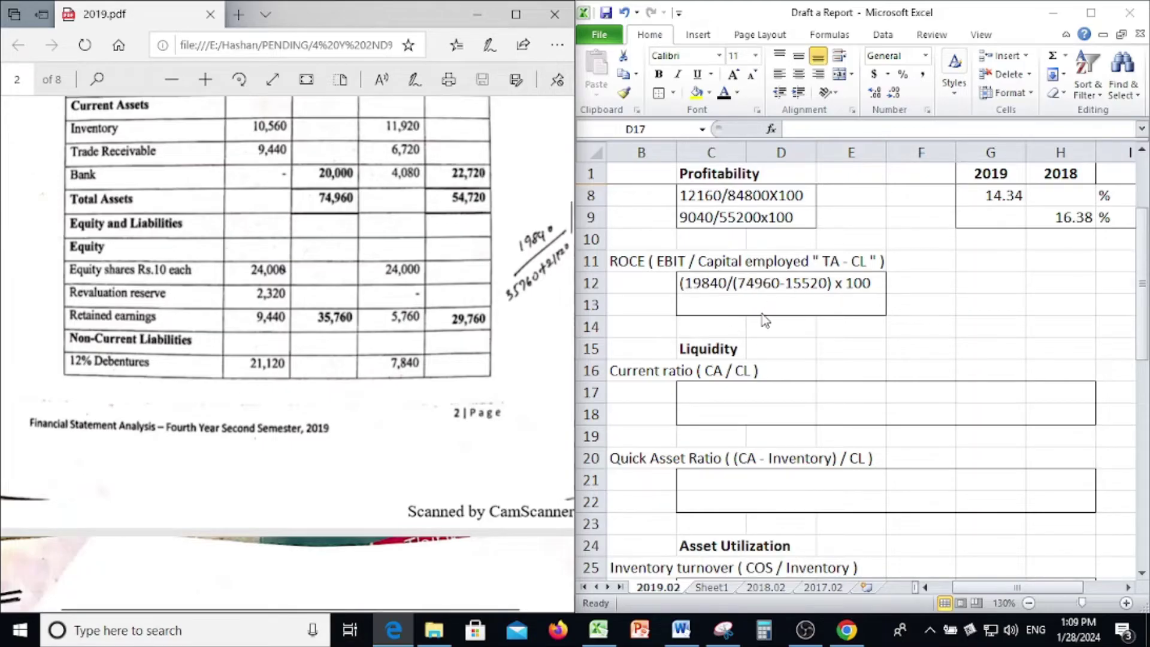
{"action": "scroll", "coordinate": [358, 364], "scroll_direction": "up", "scroll_amount": 1}
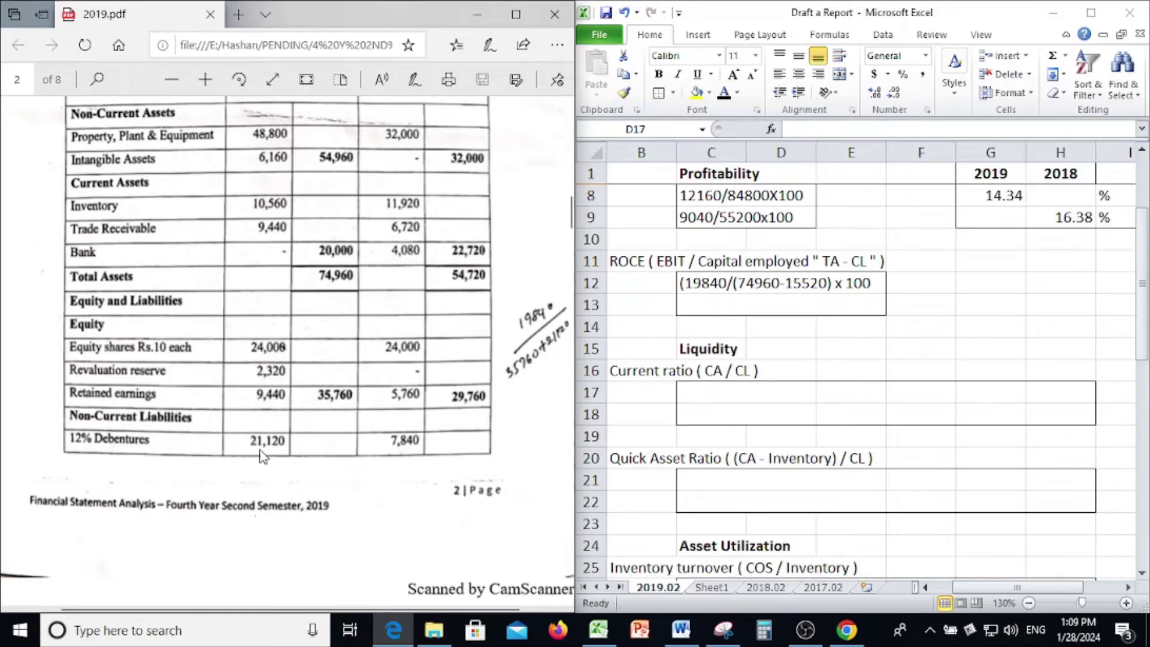
{"action": "scroll", "coordinate": [352, 452], "scroll_direction": "down", "scroll_amount": 5}
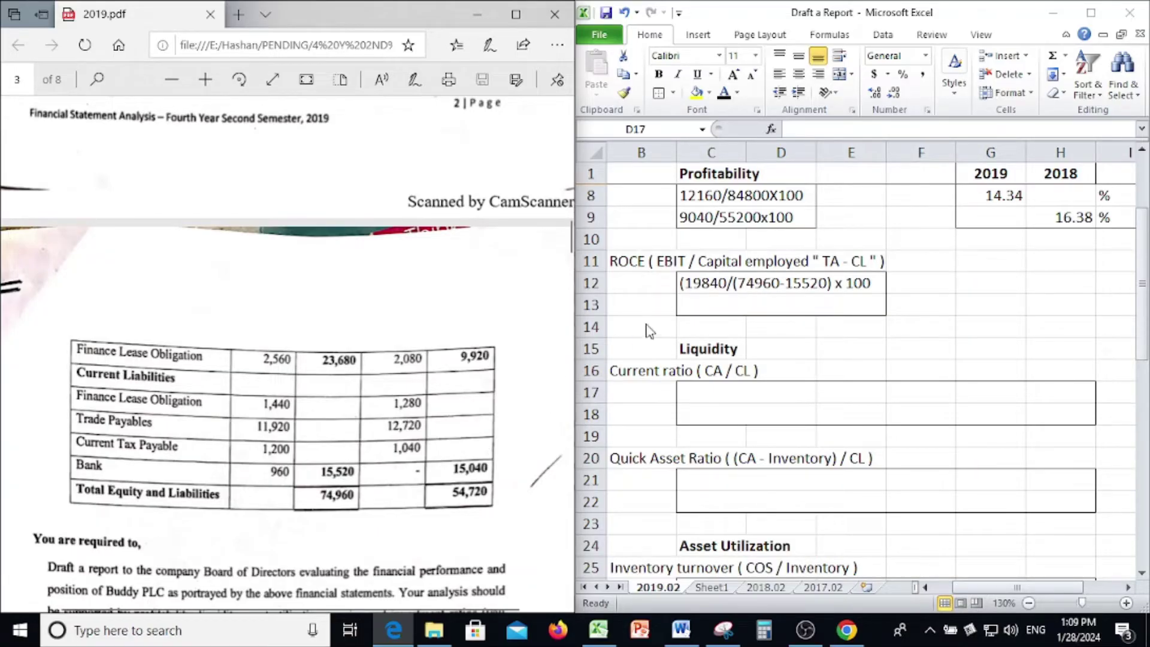
Step: Turn the ROCE results 33.38 for 2019 and 31.45 for 2018 black
{"action": "left_click", "coordinate": [818, 302]}
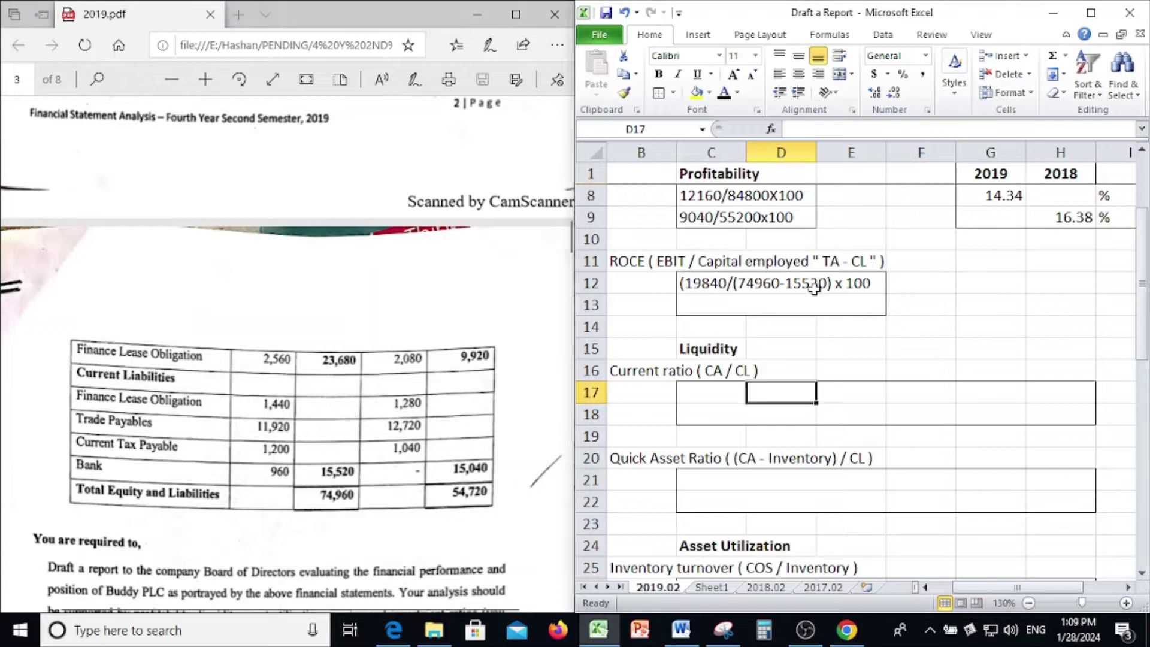
{"action": "left_click", "coordinate": [813, 290]}
{"action": "left_click", "coordinate": [996, 264]}
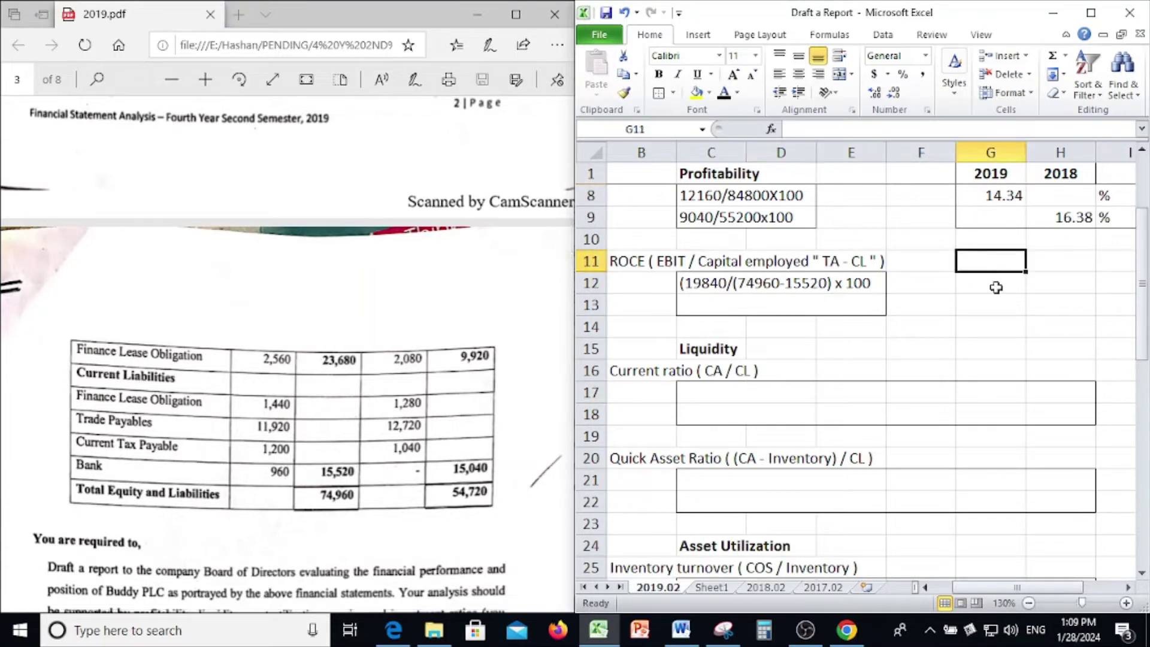
{"action": "left_click_drag", "start_coordinate": [996, 285], "coordinate": [1058, 299]}
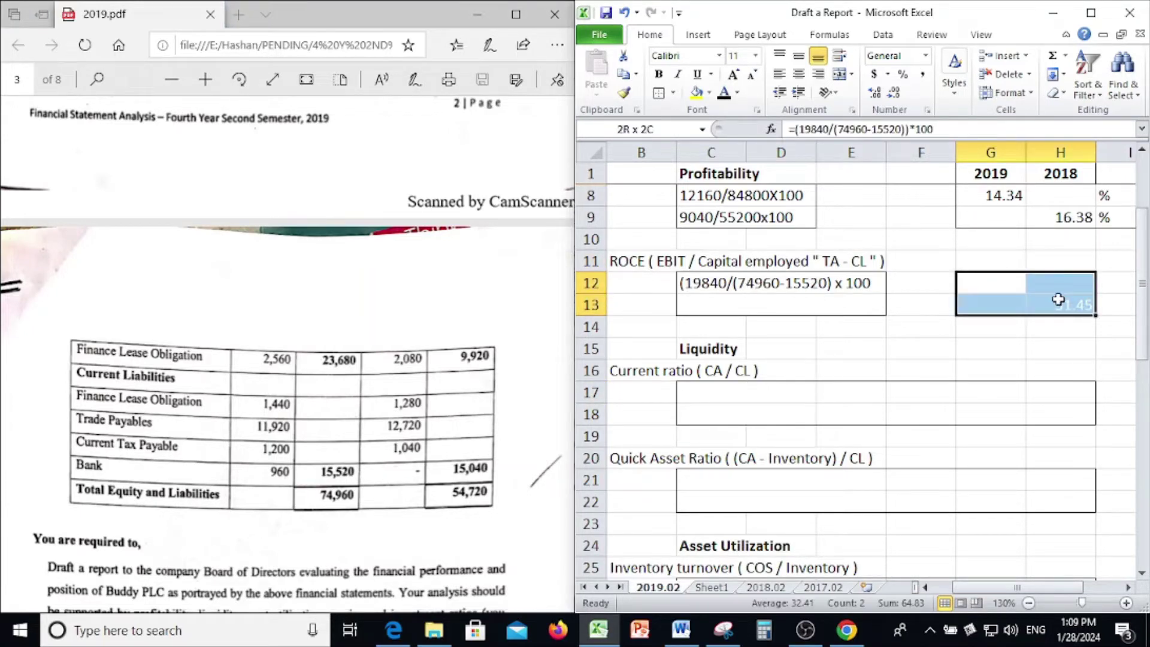
{"action": "left_click", "coordinate": [723, 92]}
{"action": "left_click", "coordinate": [1011, 302]}
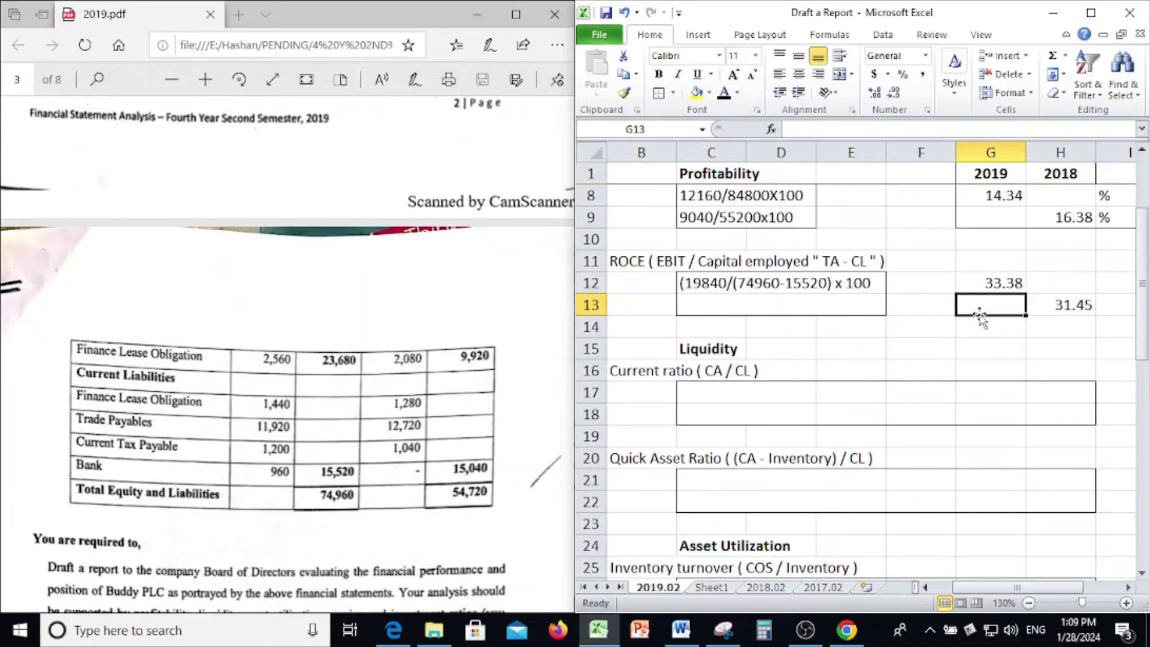
{"action": "left_click_drag", "start_coordinate": [701, 307], "coordinate": [852, 305]}
{"action": "left_click", "coordinate": [723, 92]}
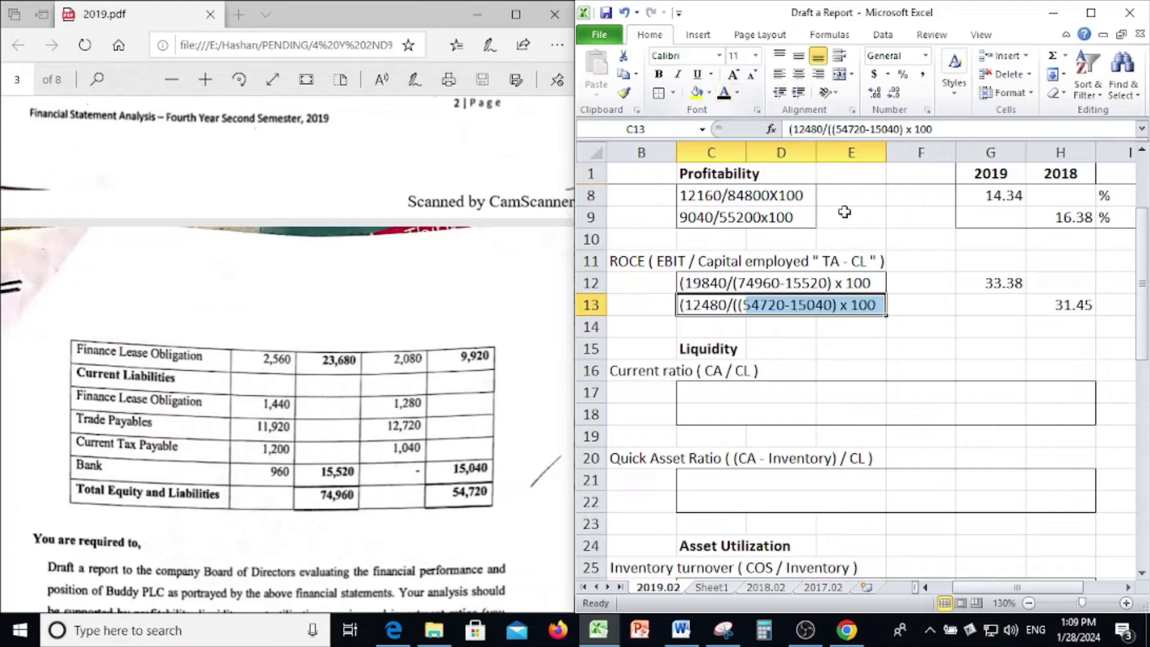
{"action": "left_click", "coordinate": [925, 224]}
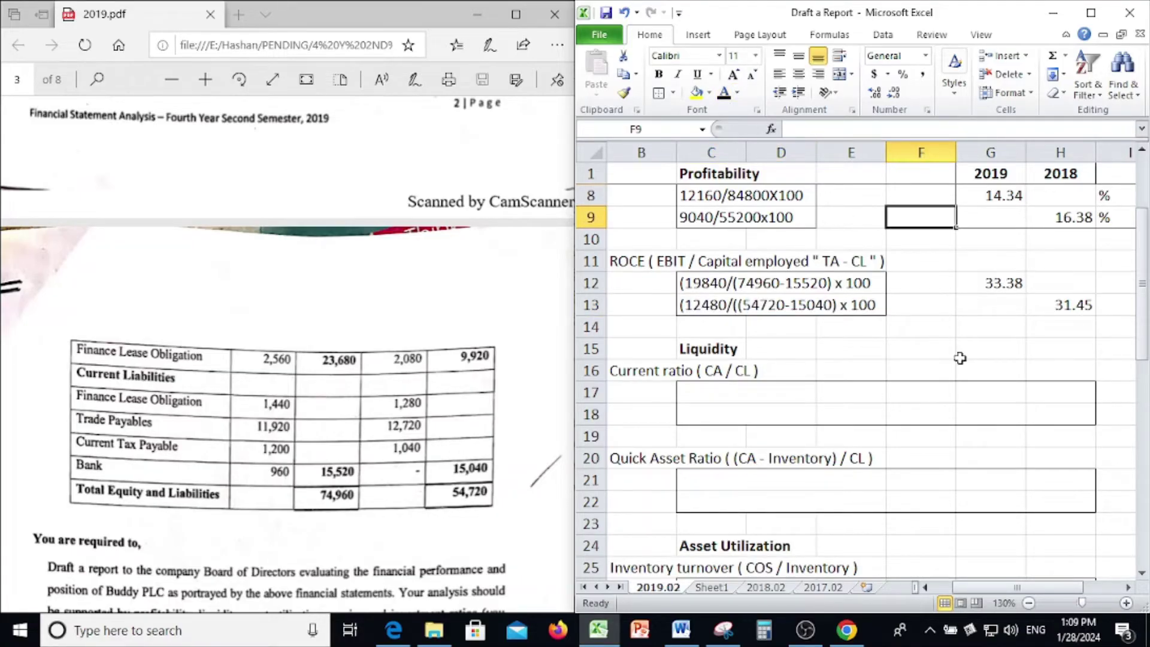
{"action": "scroll", "coordinate": [960, 358], "scroll_direction": "down", "scroll_amount": 2}
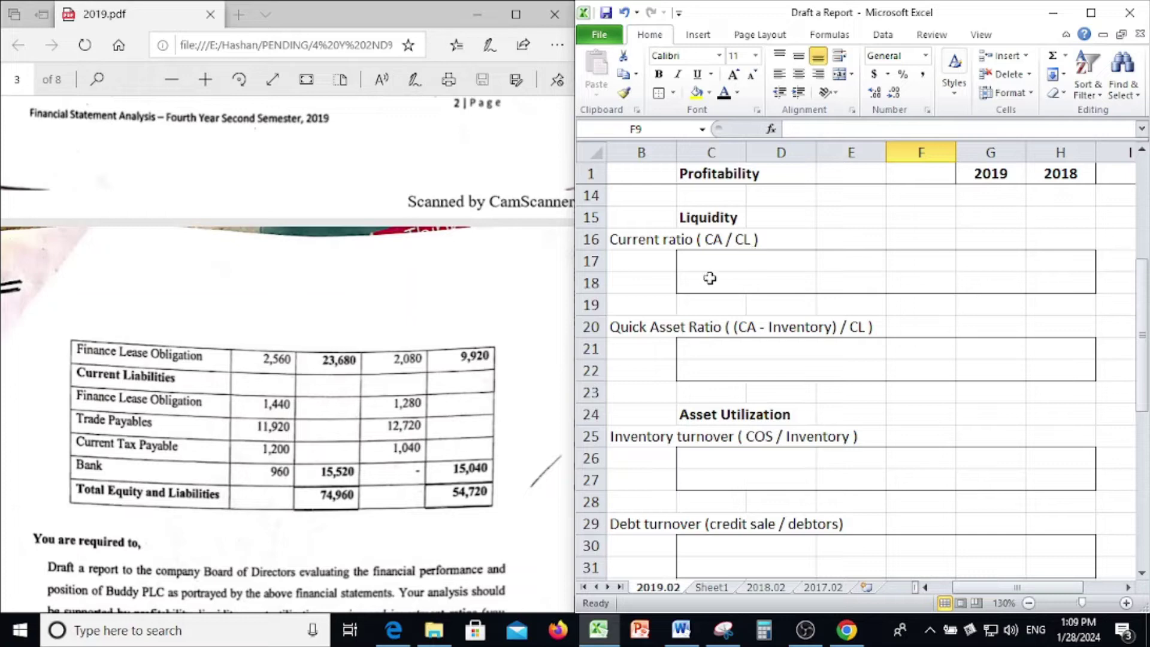
Step: Turn current ratio workings (20000/15520), (22720/15040) and results 1.29, 1.51 black, verifying against the PDF
{"action": "left_click_drag", "start_coordinate": [713, 263], "coordinate": [1046, 283]}
{"action": "left_click", "coordinate": [722, 95]}
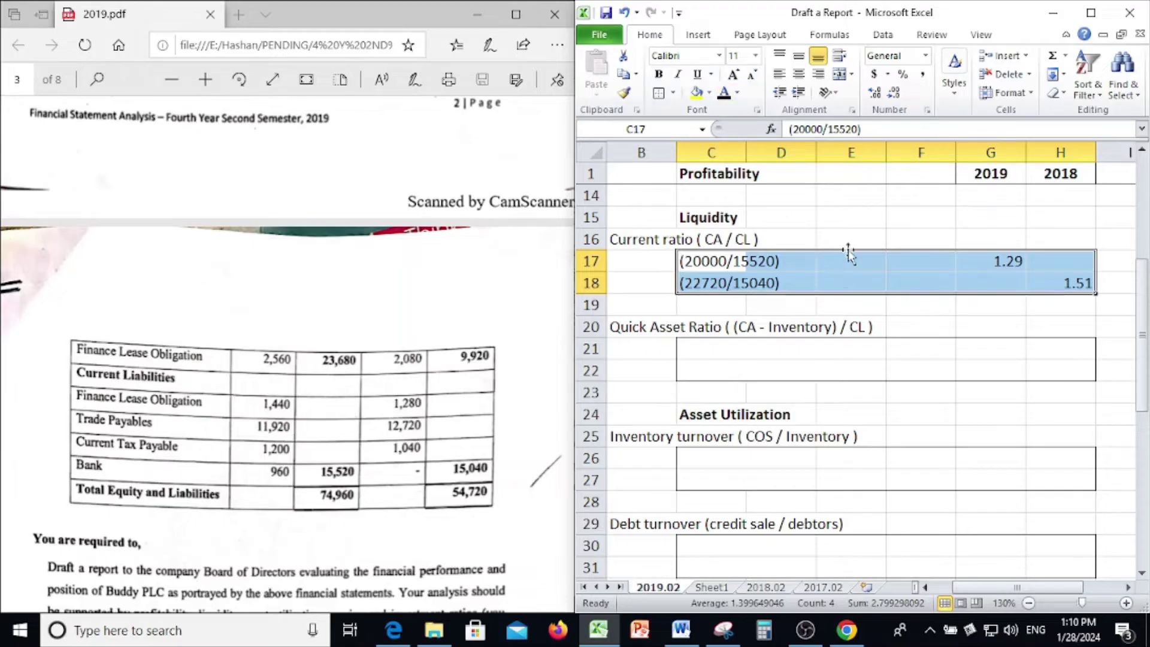
{"action": "left_click", "coordinate": [540, 333]}
{"action": "scroll", "coordinate": [497, 328], "scroll_direction": "up", "scroll_amount": 2}
{"action": "scroll", "coordinate": [497, 328], "scroll_direction": "up", "scroll_amount": 6}
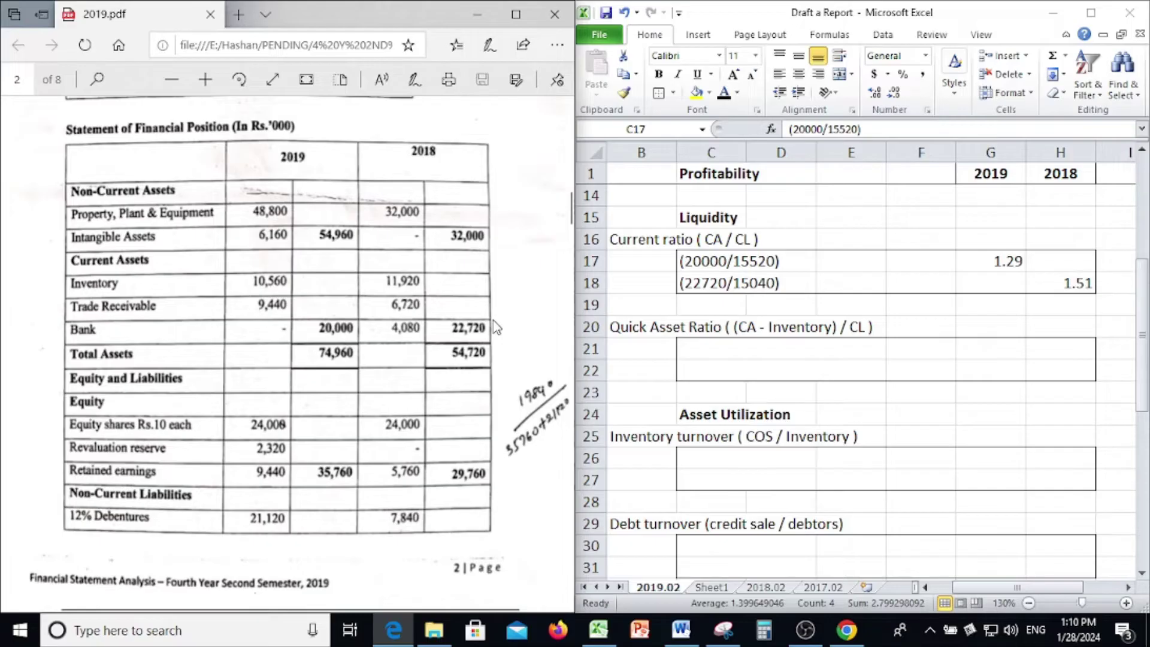
{"action": "scroll", "coordinate": [405, 317], "scroll_direction": "down", "scroll_amount": 2}
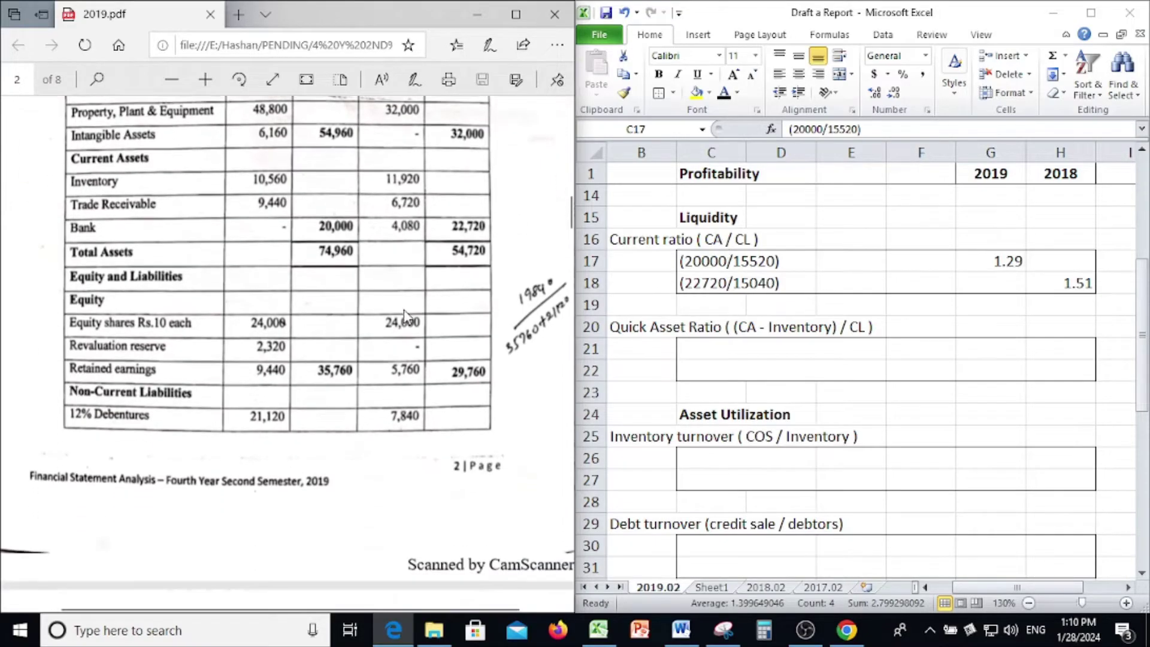
{"action": "scroll", "coordinate": [405, 317], "scroll_direction": "down", "scroll_amount": 7}
{"action": "scroll", "coordinate": [405, 316], "scroll_direction": "up", "scroll_amount": 5}
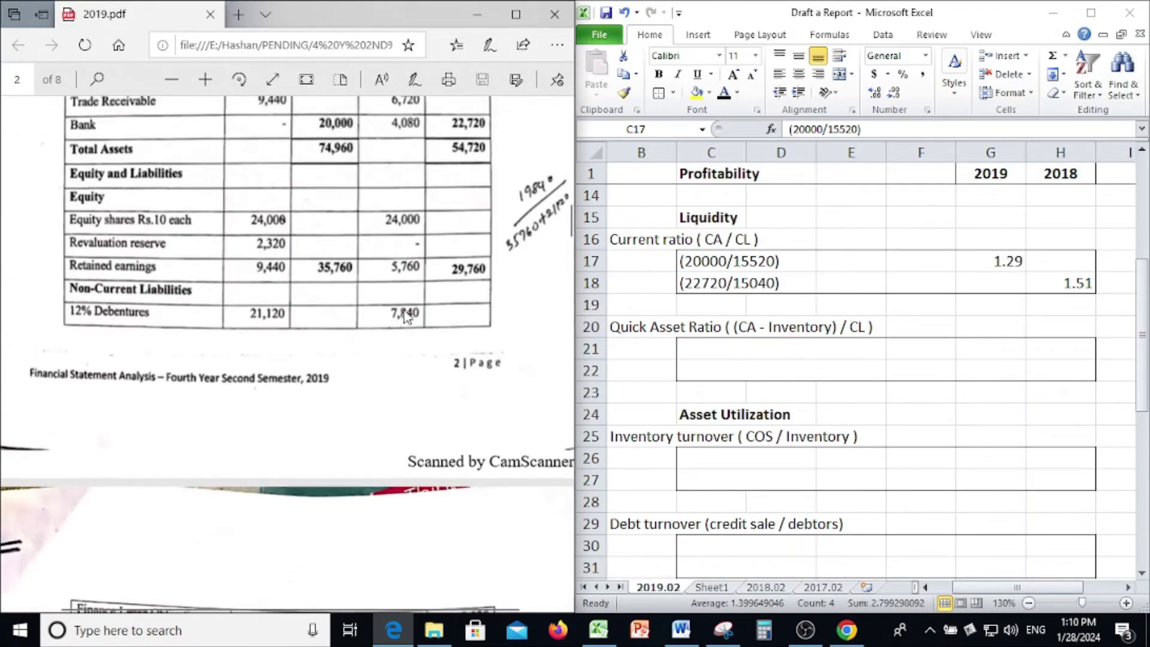
{"action": "scroll", "coordinate": [405, 316], "scroll_direction": "up", "scroll_amount": 2}
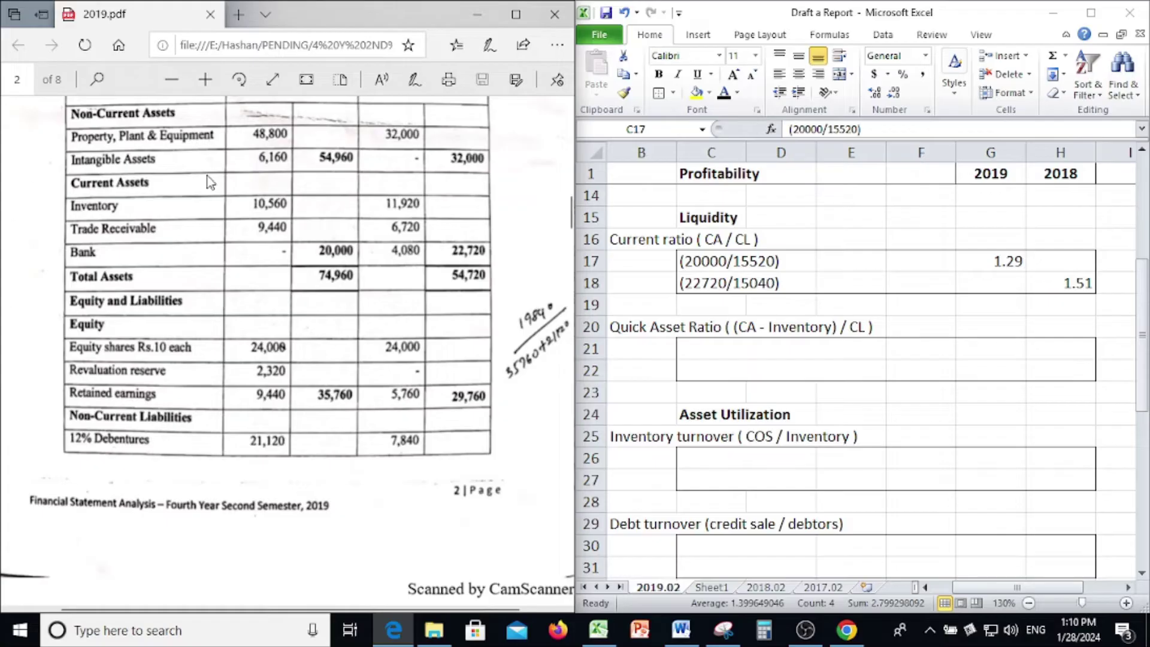
{"action": "scroll", "coordinate": [211, 186], "scroll_direction": "up", "scroll_amount": 2}
{"action": "scroll", "coordinate": [216, 200], "scroll_direction": "down", "scroll_amount": 2}
{"action": "scroll", "coordinate": [216, 204], "scroll_direction": "up", "scroll_amount": 1}
{"action": "scroll", "coordinate": [252, 287], "scroll_direction": "down", "scroll_amount": 1}
{"action": "scroll", "coordinate": [252, 350], "scroll_direction": "down", "scroll_amount": 10}
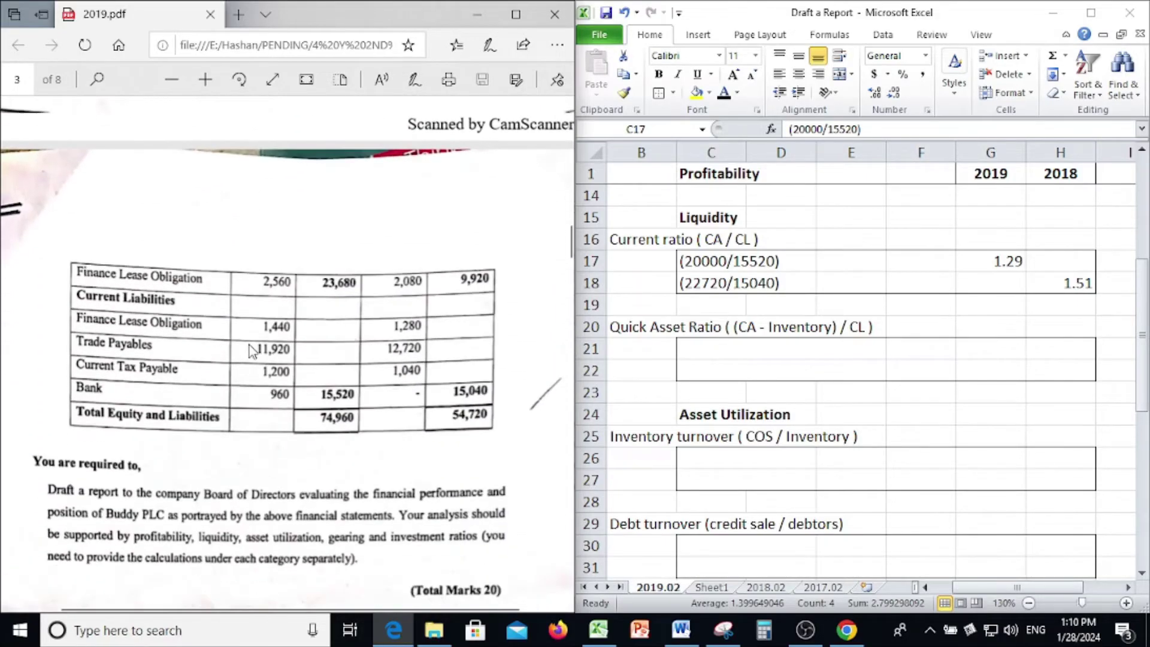
{"action": "scroll", "coordinate": [252, 351], "scroll_direction": "down", "scroll_amount": 3}
{"action": "scroll", "coordinate": [251, 350], "scroll_direction": "up", "scroll_amount": 3}
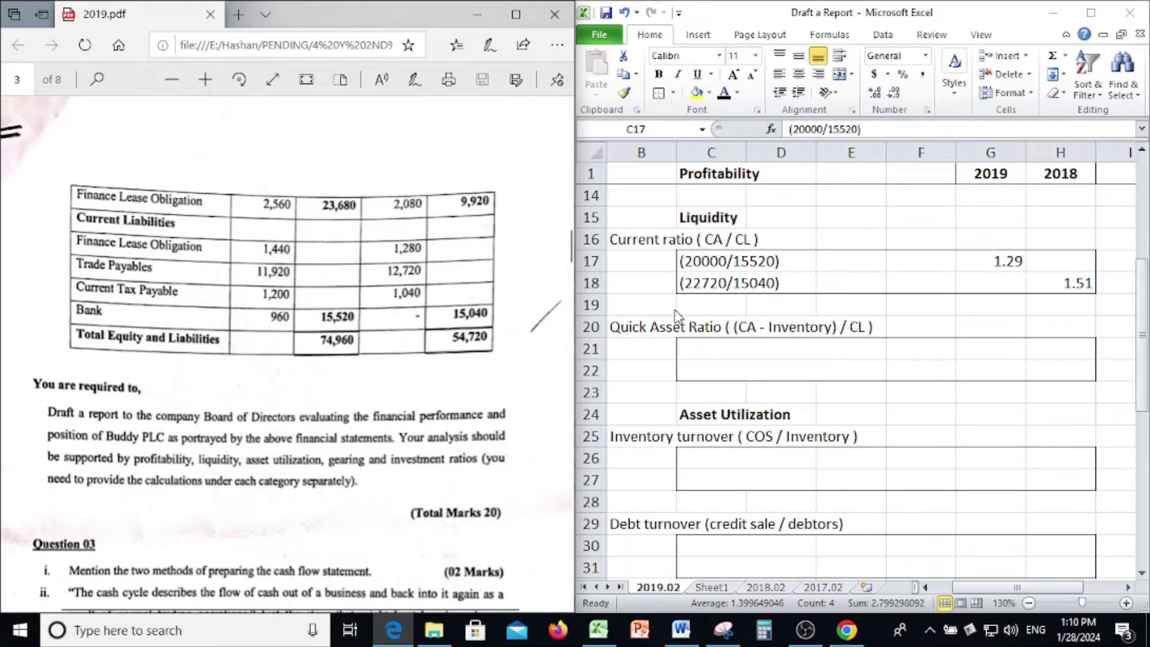
{"action": "key", "text": "alt+Tab"}
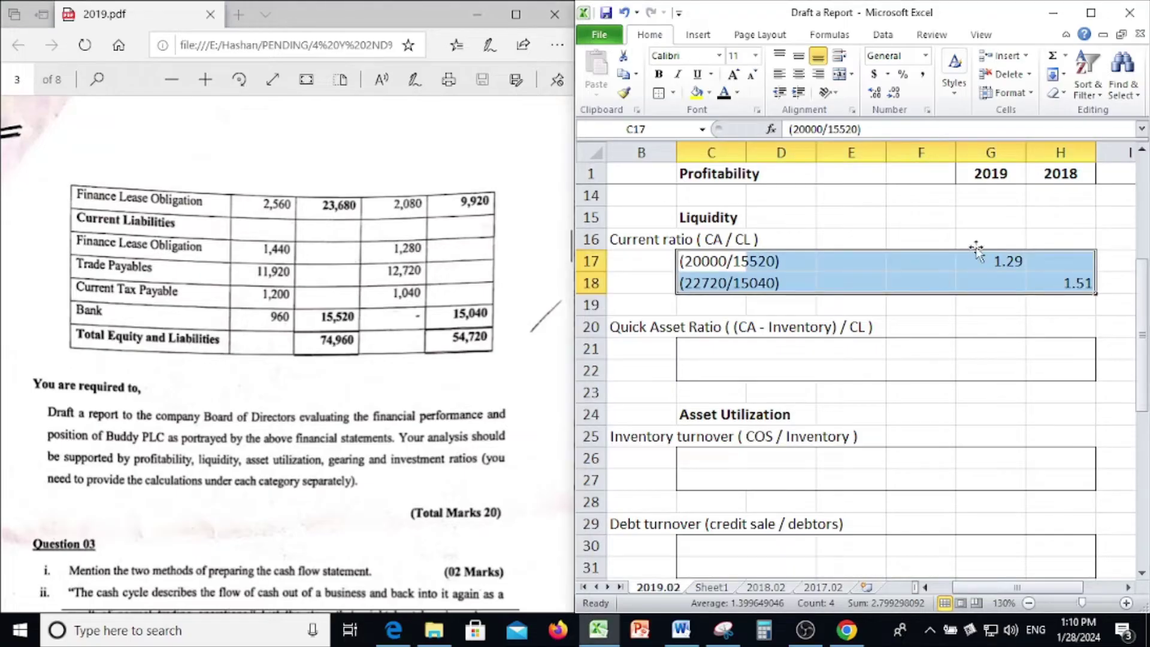
{"action": "left_click", "coordinate": [937, 349]}
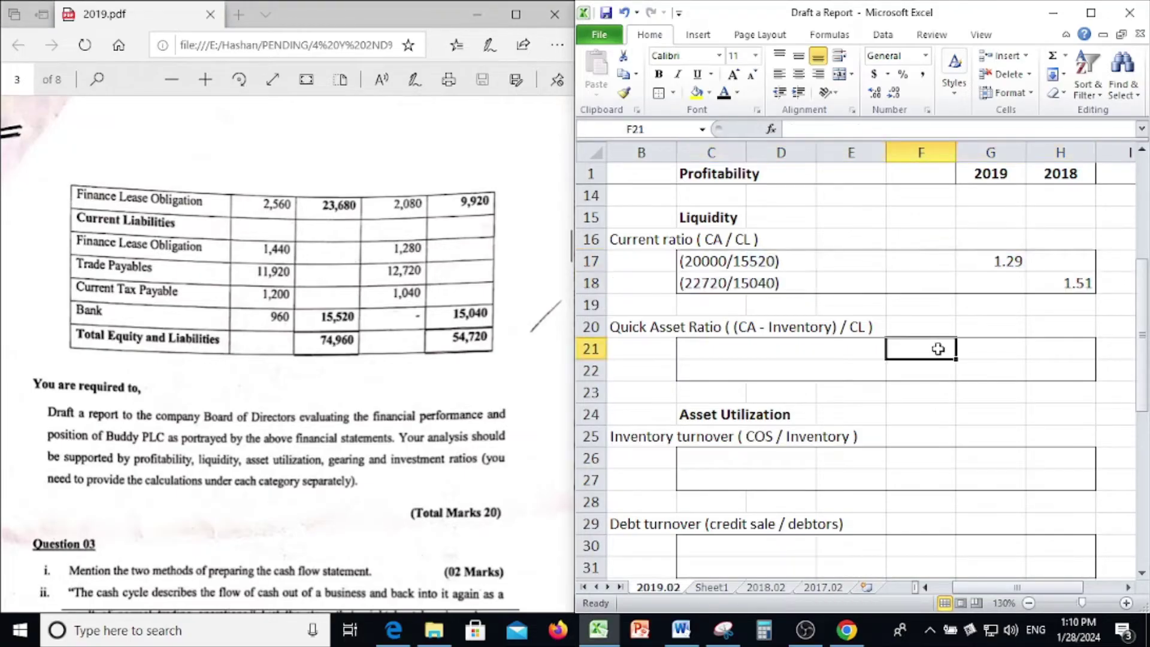
{"action": "scroll", "coordinate": [938, 349], "scroll_direction": "down", "scroll_amount": 1}
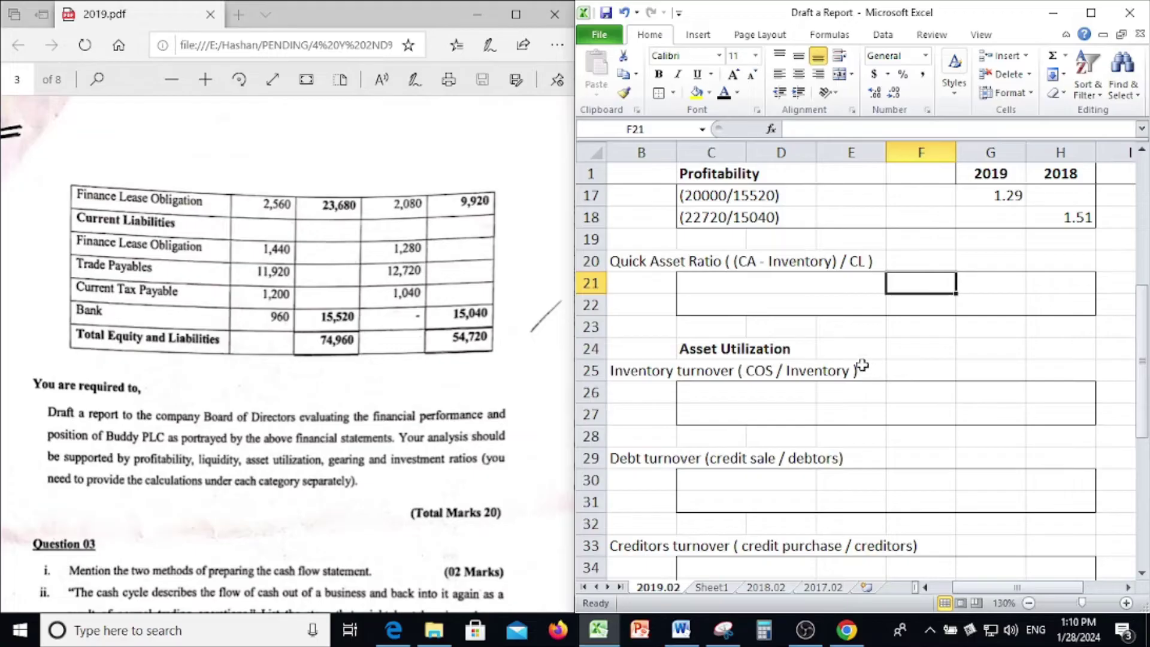
{"action": "left_click_drag", "start_coordinate": [716, 284], "coordinate": [1075, 305]}
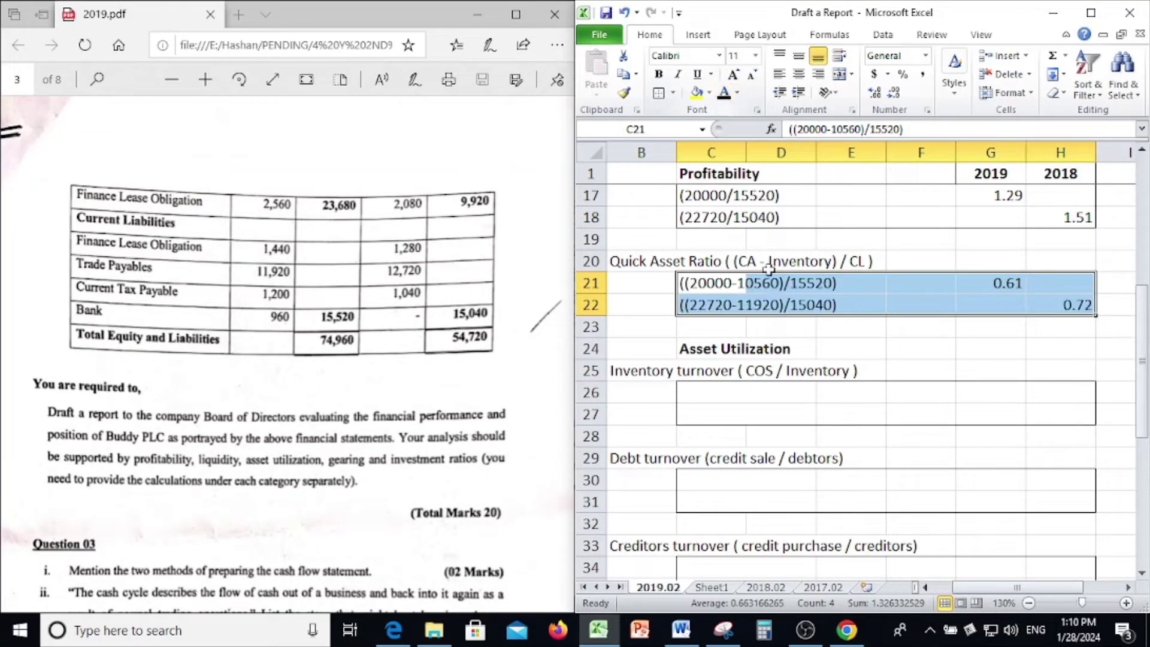
{"action": "left_click", "coordinate": [789, 345]}
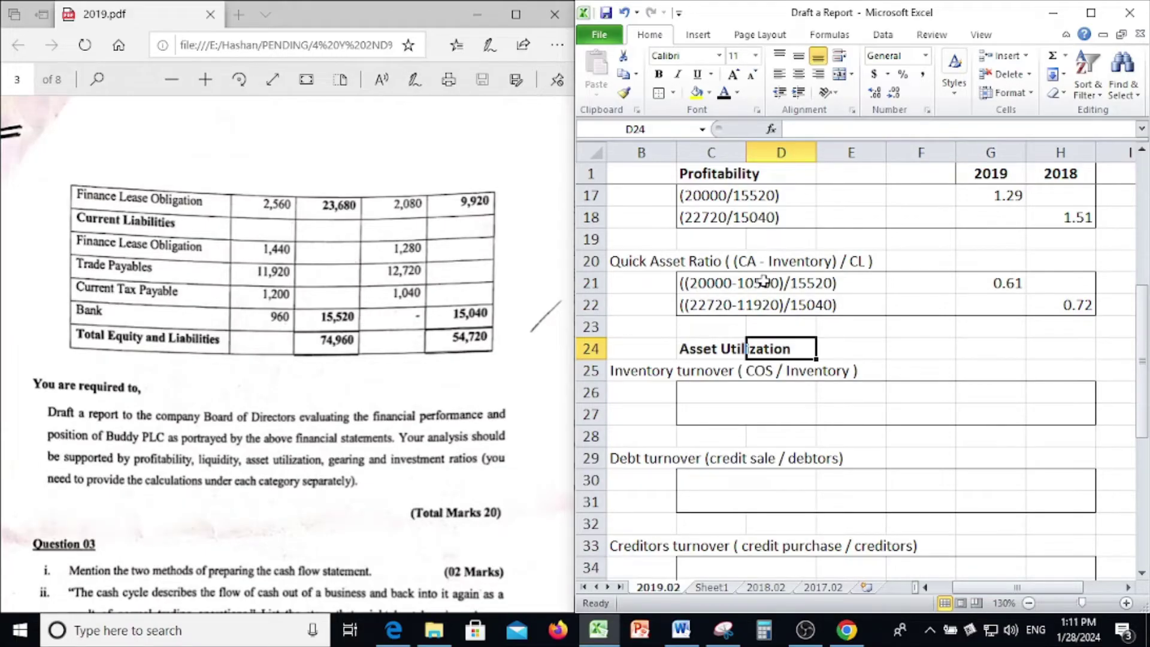
{"action": "left_click", "coordinate": [290, 323]}
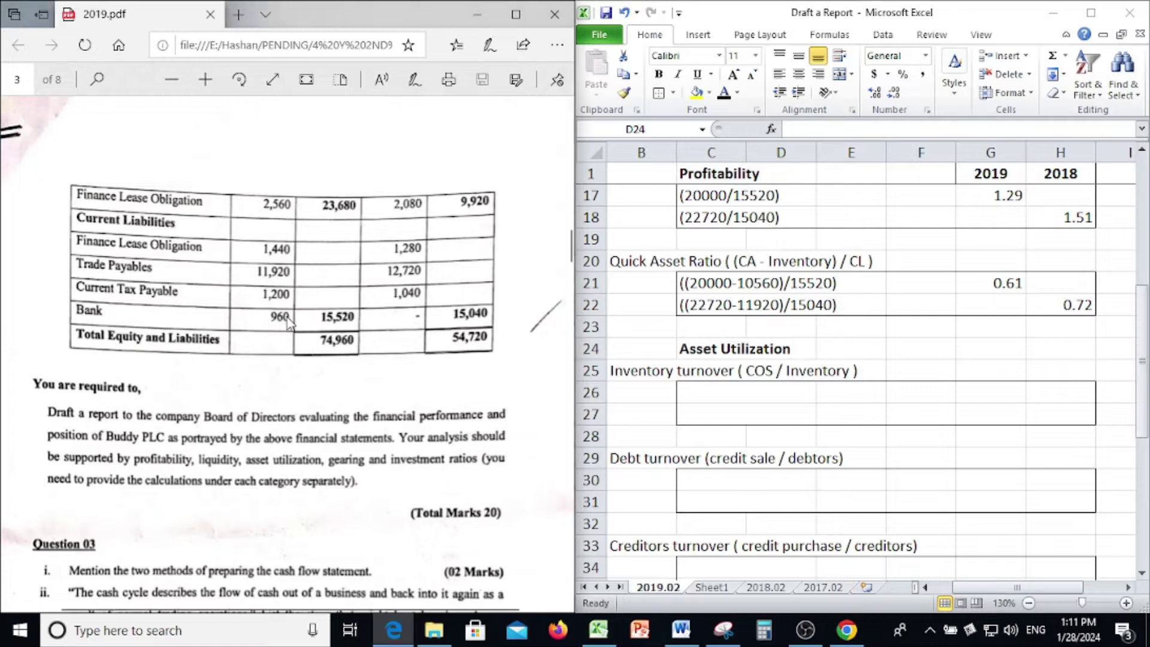
{"action": "scroll", "coordinate": [290, 323], "scroll_direction": "up", "scroll_amount": 4}
{"action": "scroll", "coordinate": [290, 323], "scroll_direction": "up", "scroll_amount": 6}
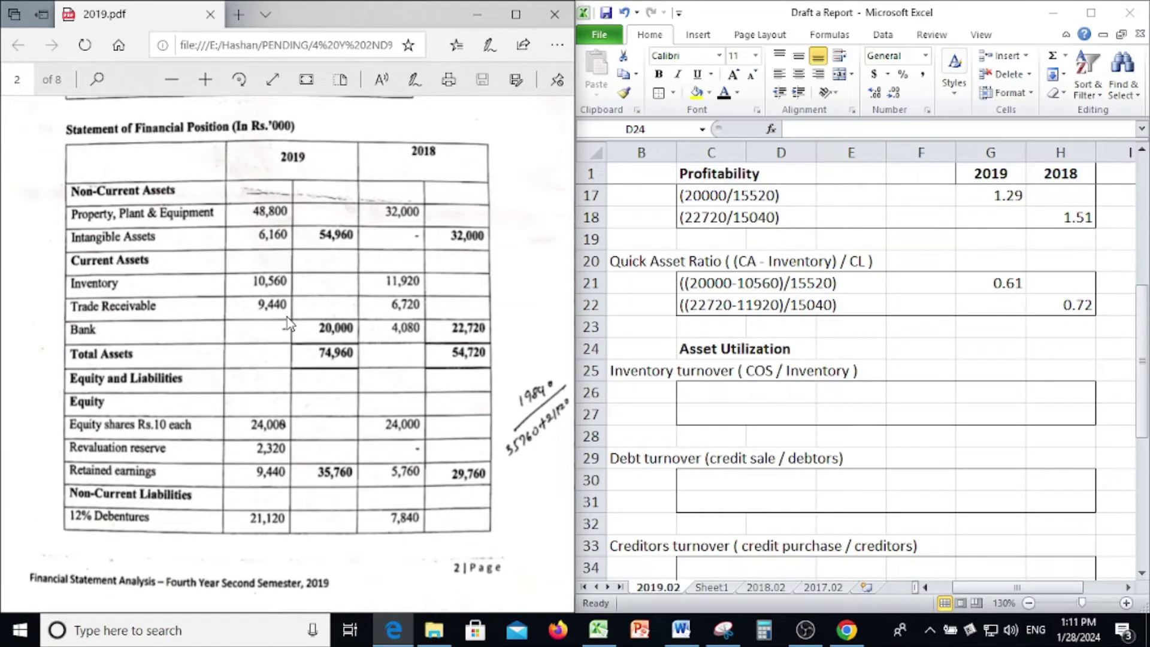
{"action": "scroll", "coordinate": [290, 324], "scroll_direction": "down", "scroll_amount": 8}
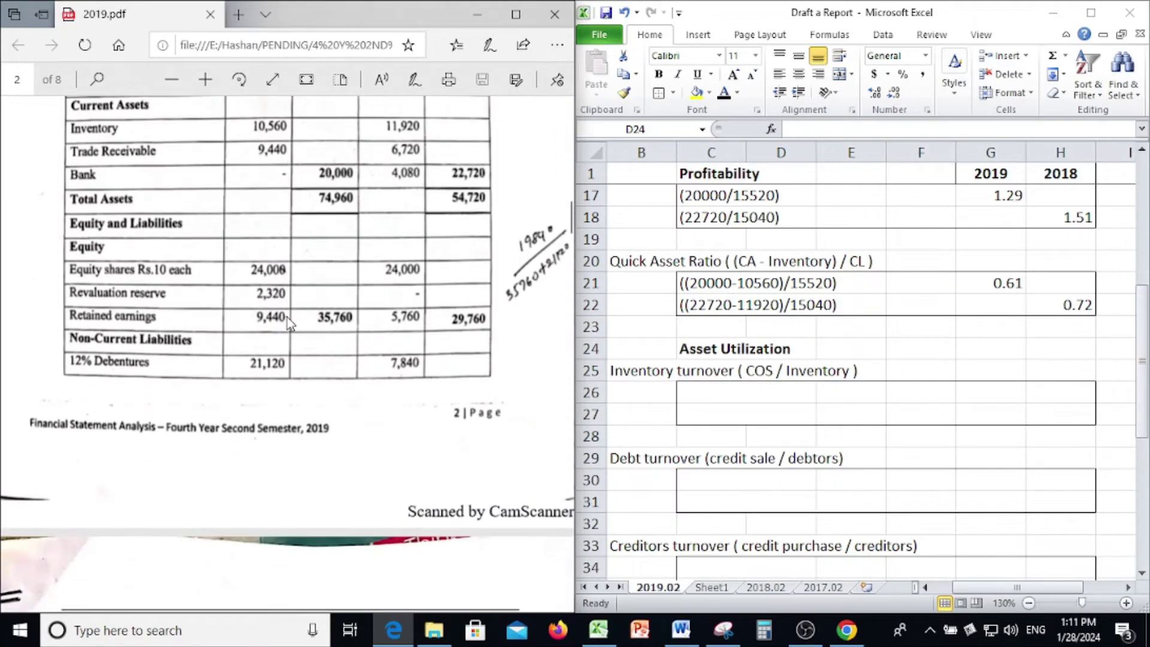
{"action": "scroll", "coordinate": [287, 317], "scroll_direction": "up", "scroll_amount": 7}
{"action": "scroll", "coordinate": [341, 270], "scroll_direction": "up", "scroll_amount": 5}
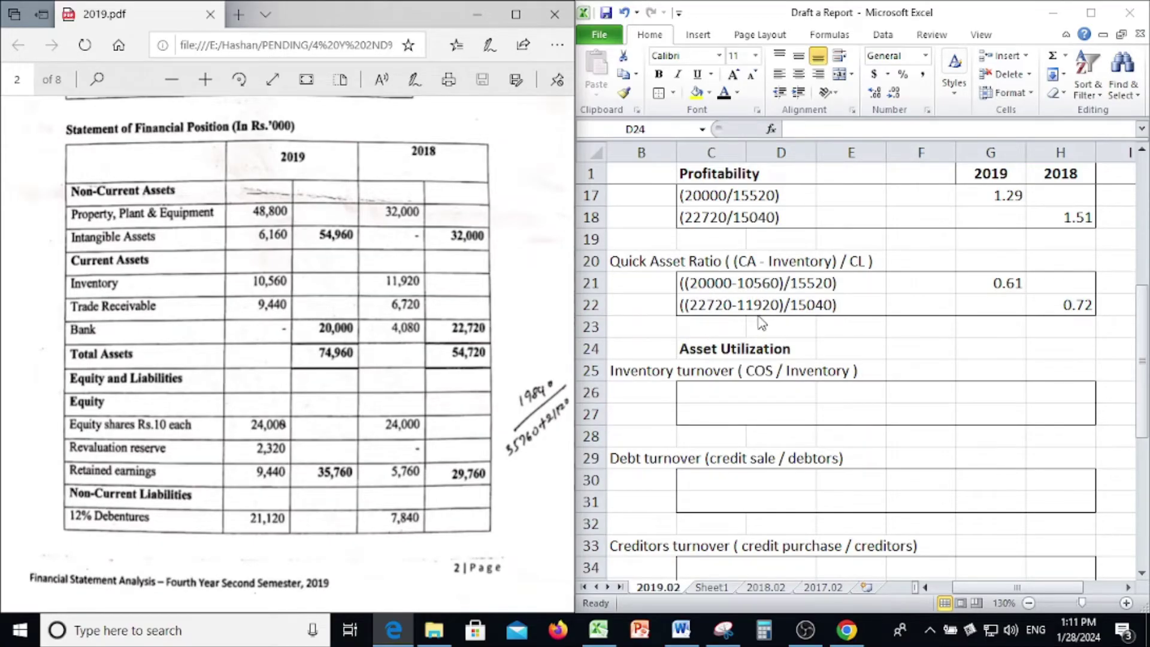
{"action": "scroll", "coordinate": [431, 408], "scroll_direction": "down", "scroll_amount": 10}
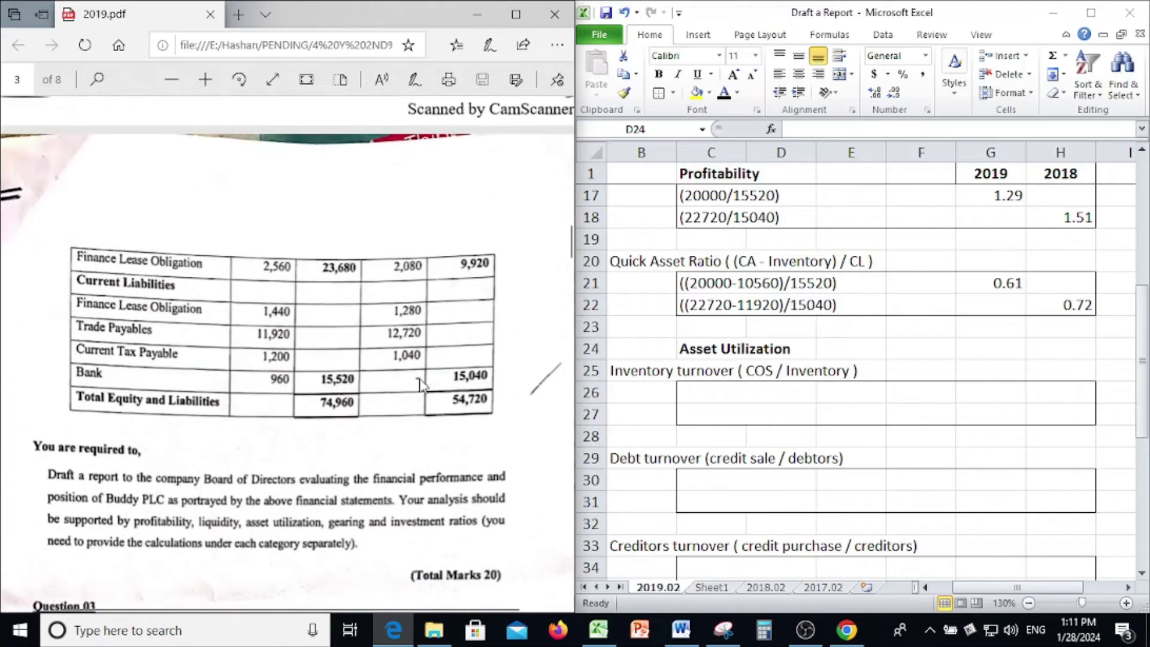
{"action": "scroll", "coordinate": [421, 385], "scroll_direction": "down", "scroll_amount": 1}
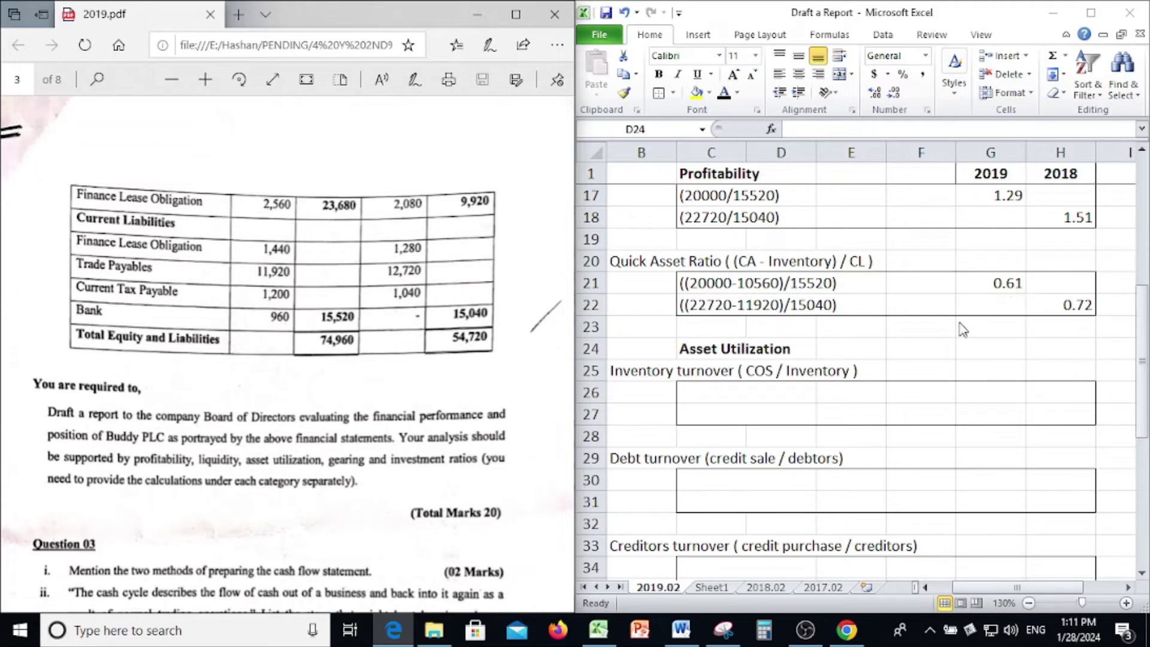
Step: Turn inventory turnover workings (49600/10560), (32800/11920) and results 4.70, 2.75 in C26:H27 black
{"action": "left_click", "coordinate": [725, 366]}
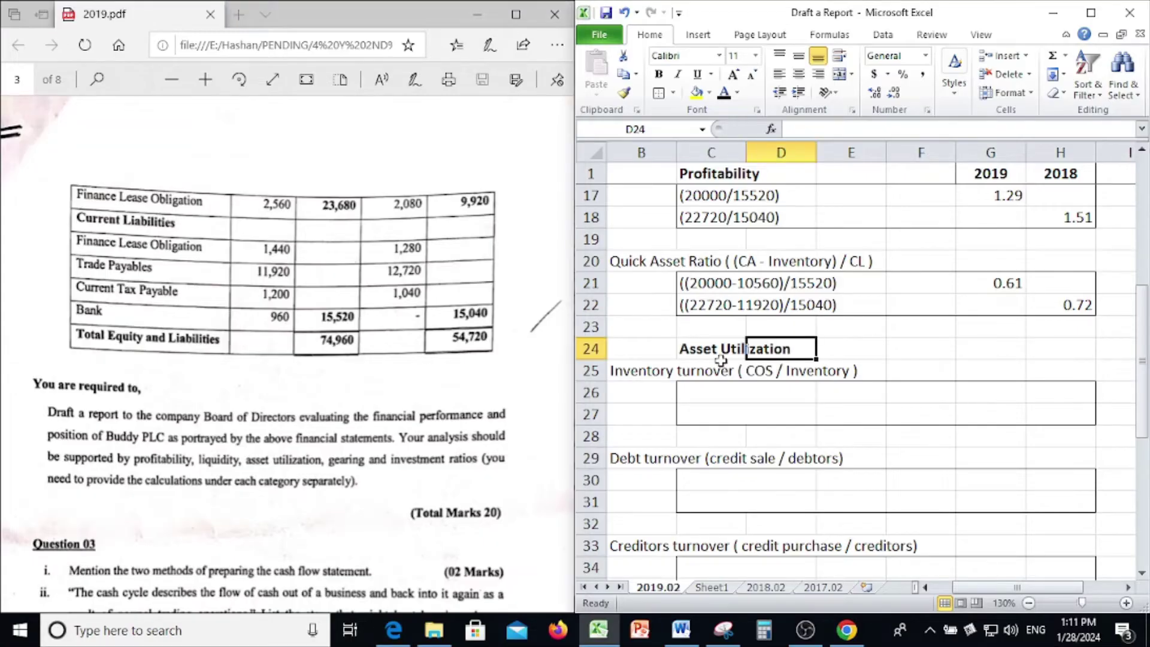
{"action": "scroll", "coordinate": [720, 359], "scroll_direction": "down", "scroll_amount": 1}
{"action": "scroll", "coordinate": [721, 360], "scroll_direction": "down", "scroll_amount": 1}
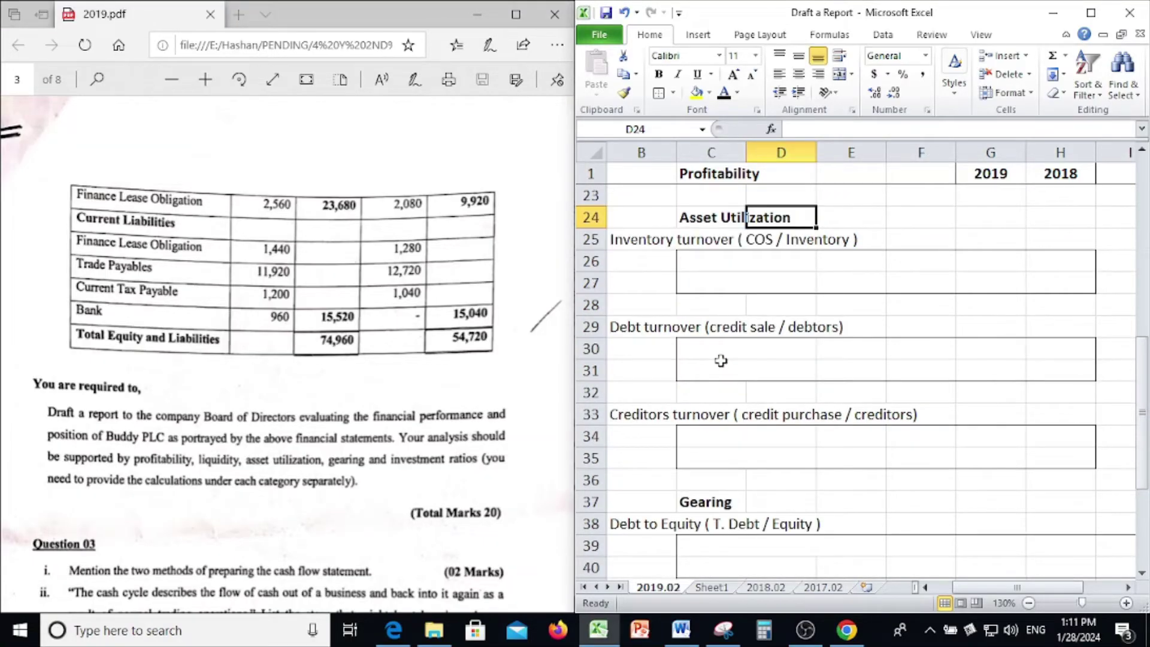
{"action": "left_click", "coordinate": [721, 309]}
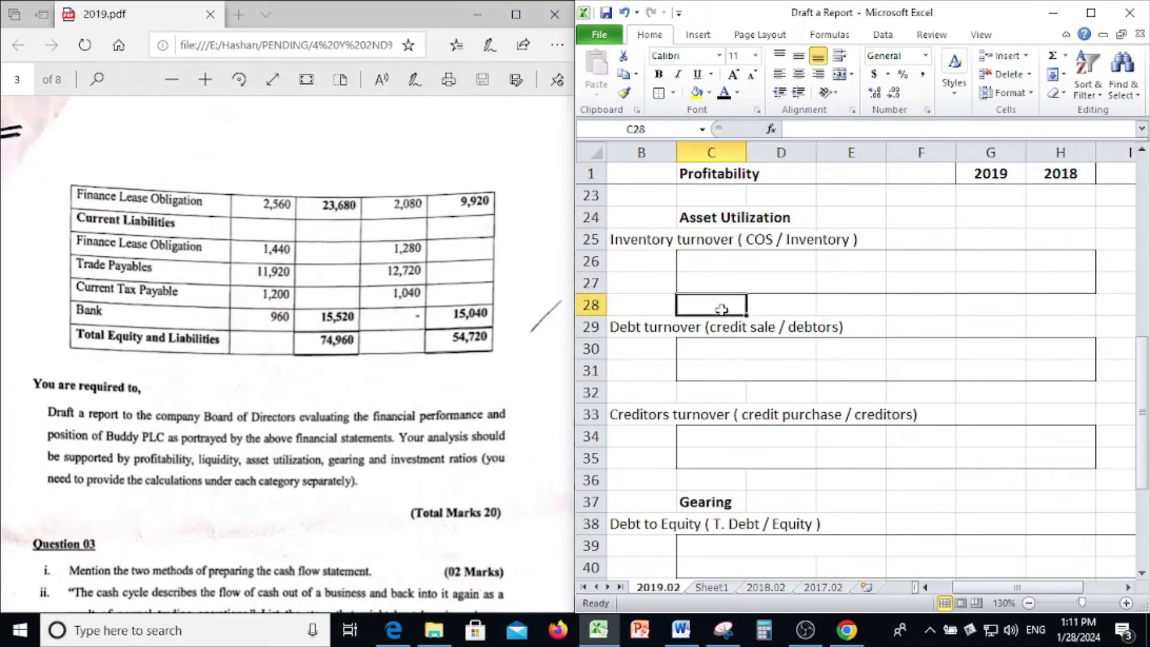
{"action": "left_click", "coordinate": [645, 282]}
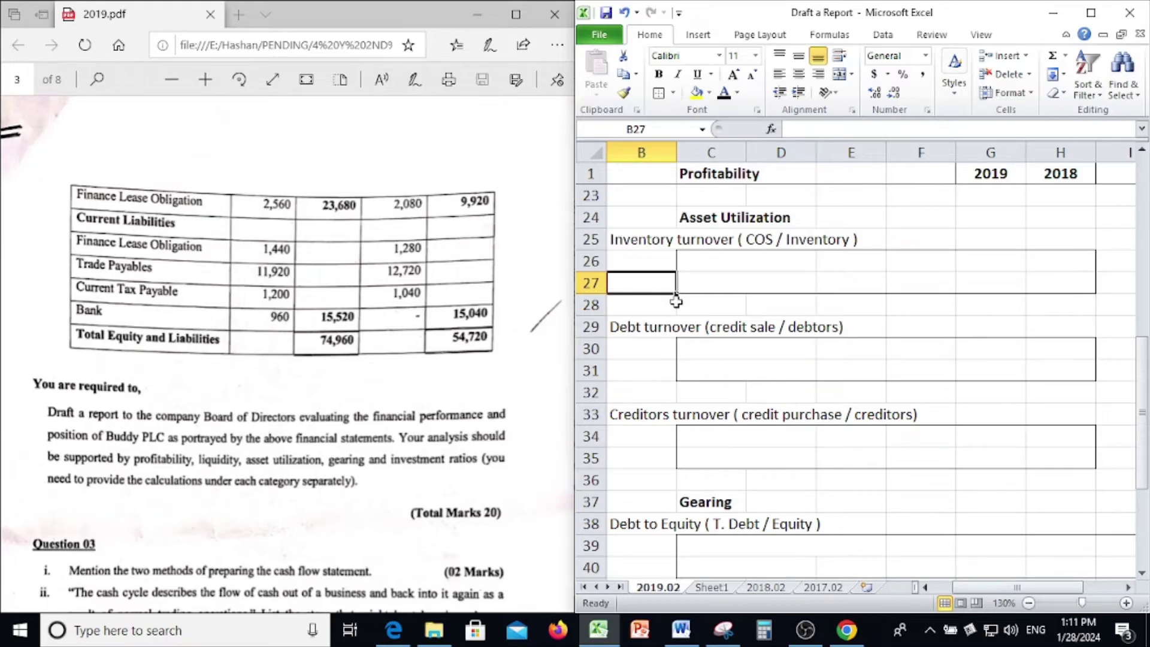
{"action": "left_click", "coordinate": [765, 261]}
{"action": "left_click", "coordinate": [750, 300]}
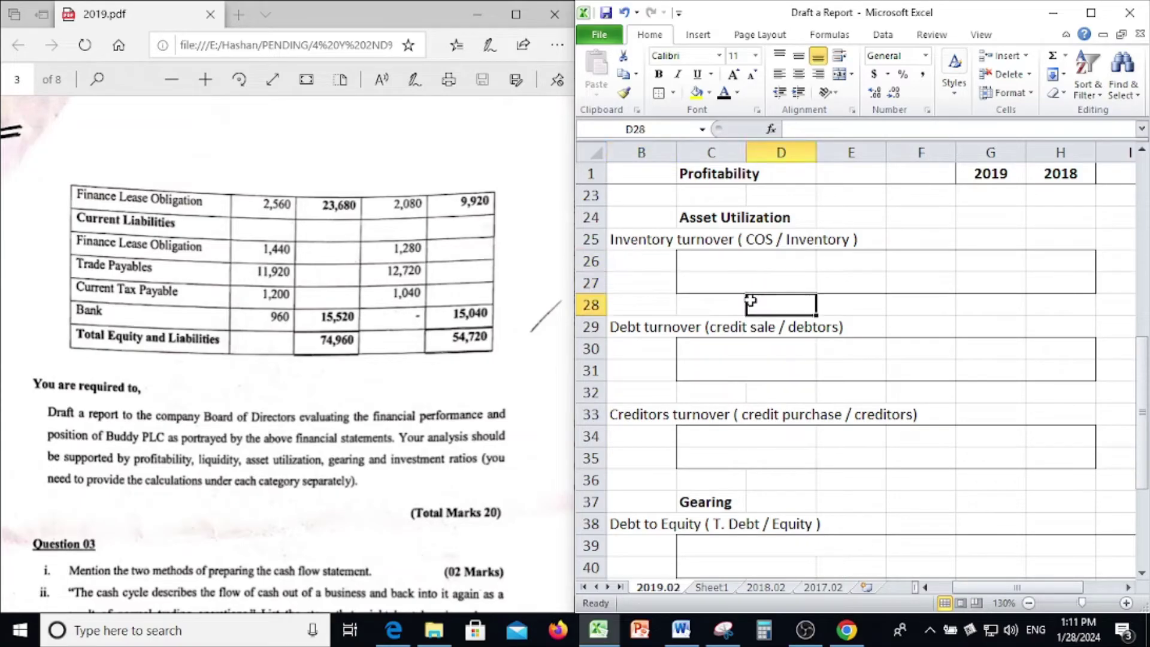
{"action": "left_click_drag", "start_coordinate": [698, 268], "coordinate": [1058, 275]}
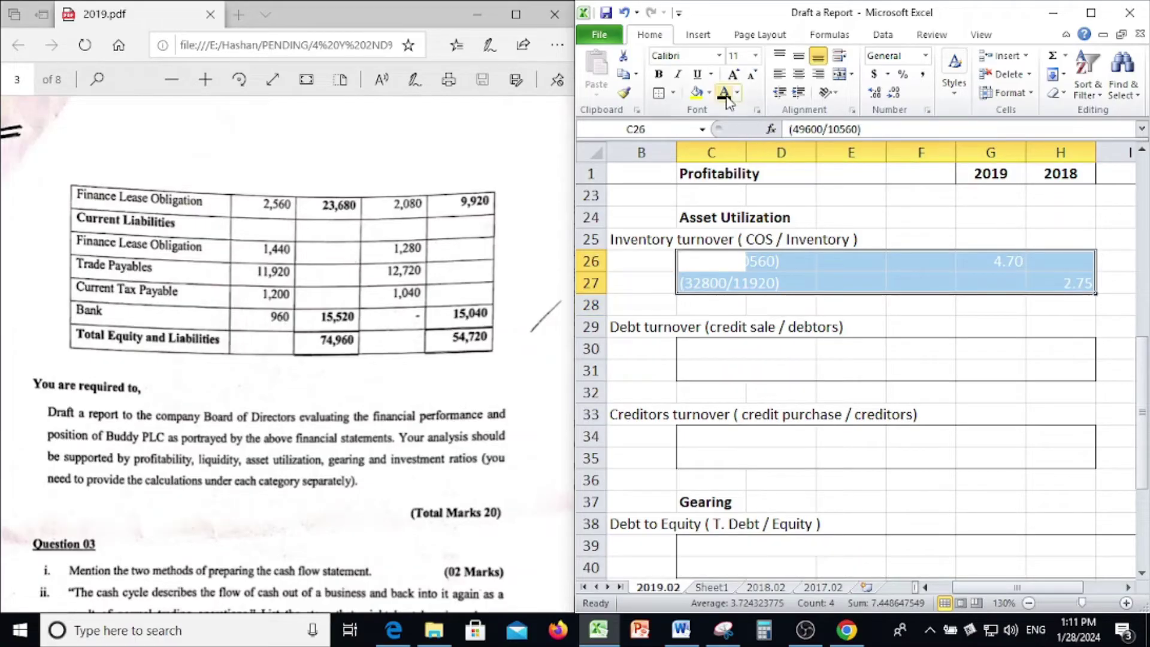
{"action": "left_click", "coordinate": [753, 246]}
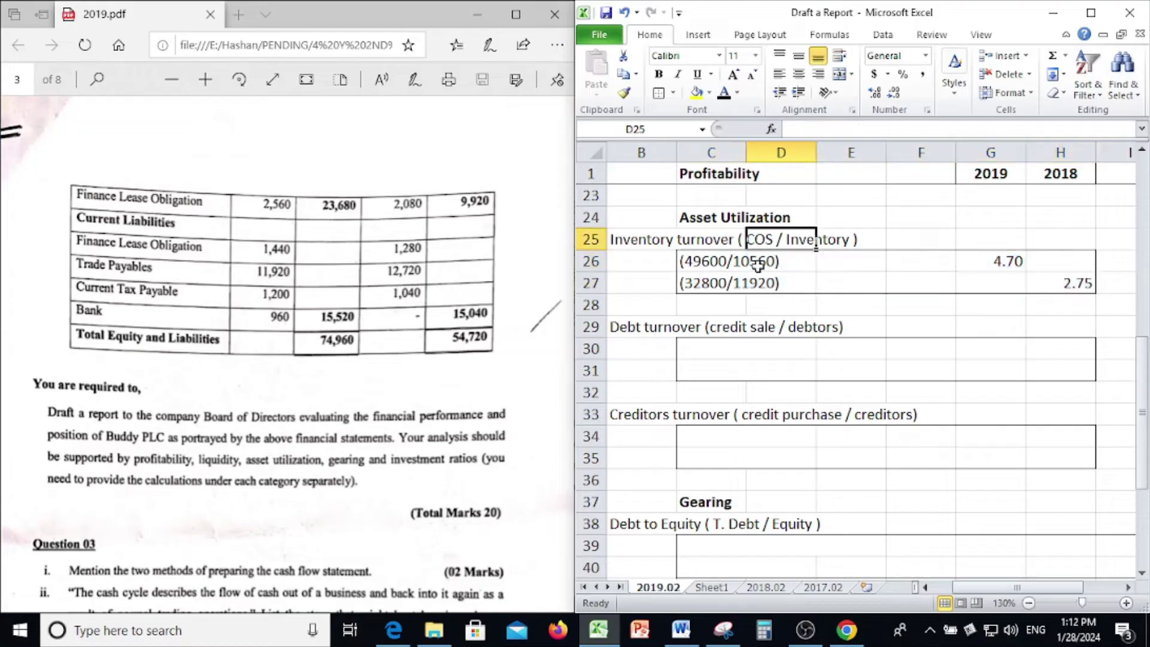
{"action": "left_click", "coordinate": [759, 267]}
{"action": "left_click", "coordinate": [362, 320]}
{"action": "scroll", "coordinate": [363, 320], "scroll_direction": "up", "scroll_amount": 9}
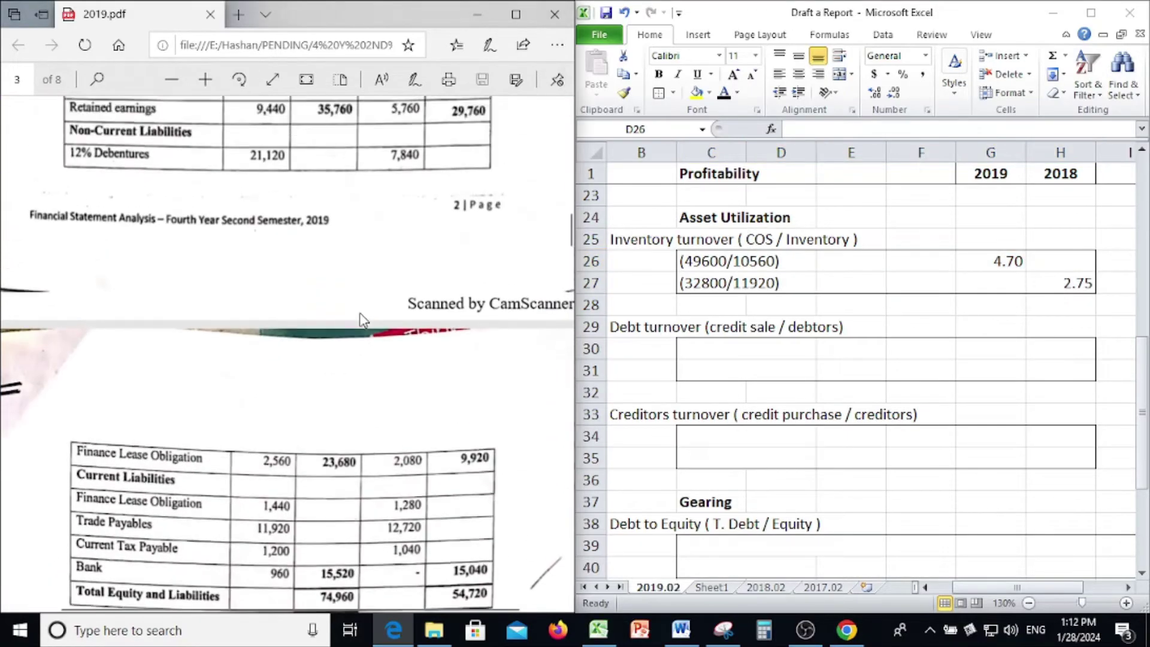
{"action": "scroll", "coordinate": [363, 320], "scroll_direction": "up", "scroll_amount": 4}
{"action": "scroll", "coordinate": [363, 321], "scroll_direction": "up", "scroll_amount": 4}
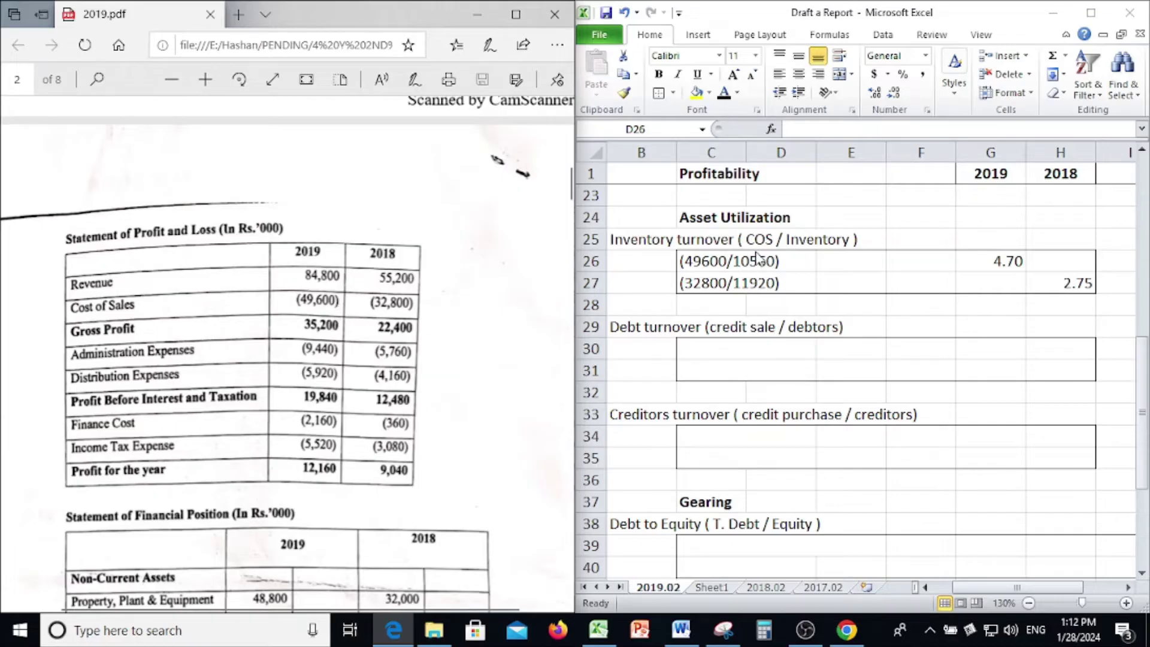
{"action": "scroll", "coordinate": [377, 309], "scroll_direction": "down", "scroll_amount": 15}
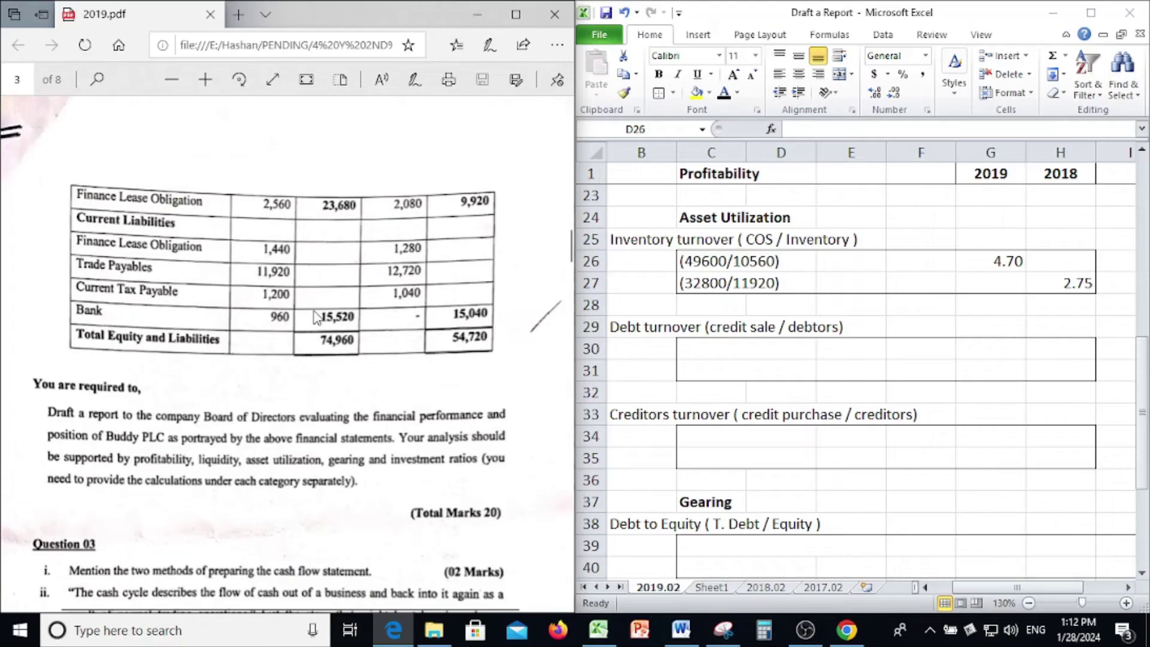
{"action": "scroll", "coordinate": [226, 297], "scroll_direction": "up", "scroll_amount": 10}
{"action": "scroll", "coordinate": [225, 297], "scroll_direction": "up", "scroll_amount": 1}
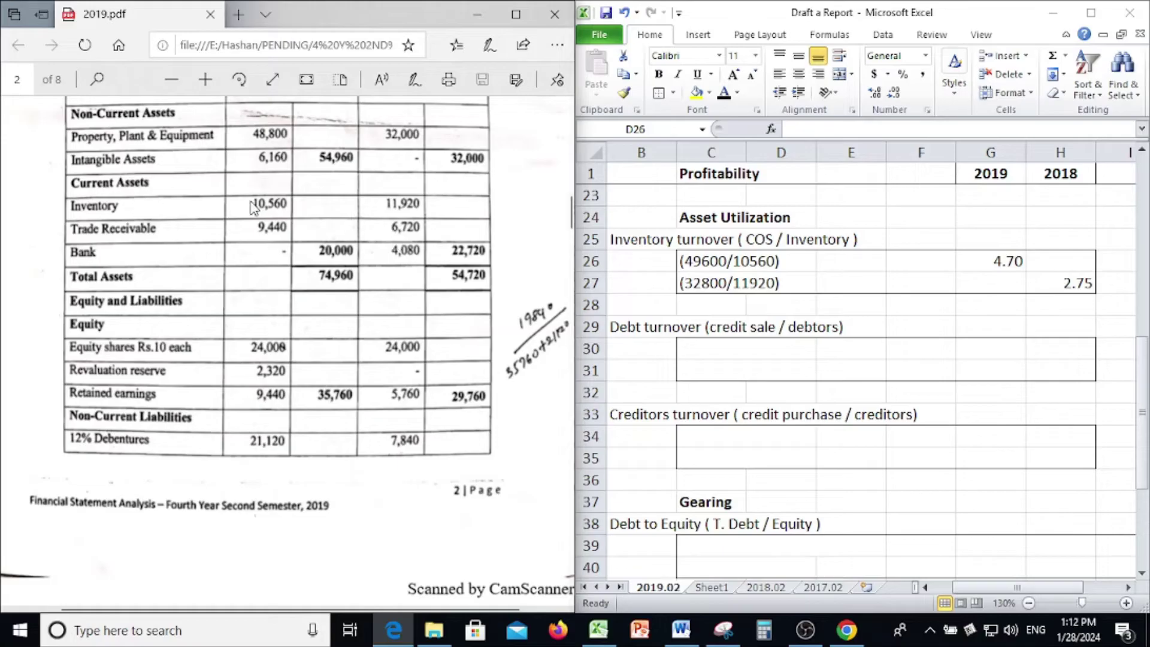
{"action": "left_click", "coordinate": [719, 265]}
{"action": "left_click", "coordinate": [699, 258]}
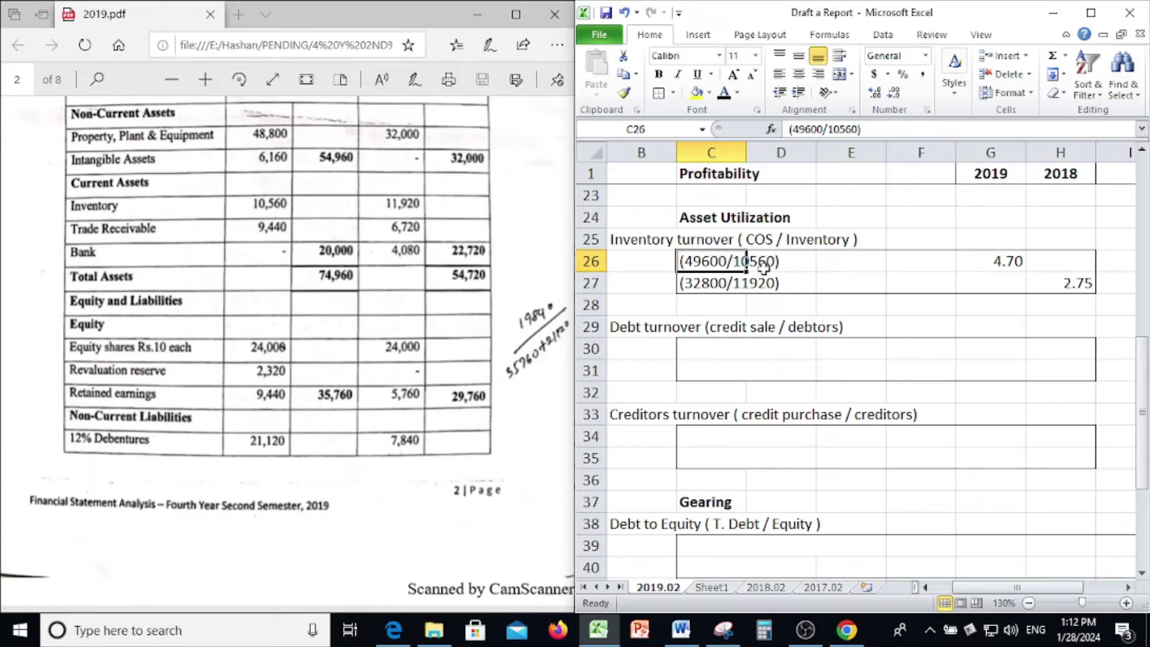
{"action": "left_click", "coordinate": [1007, 264]}
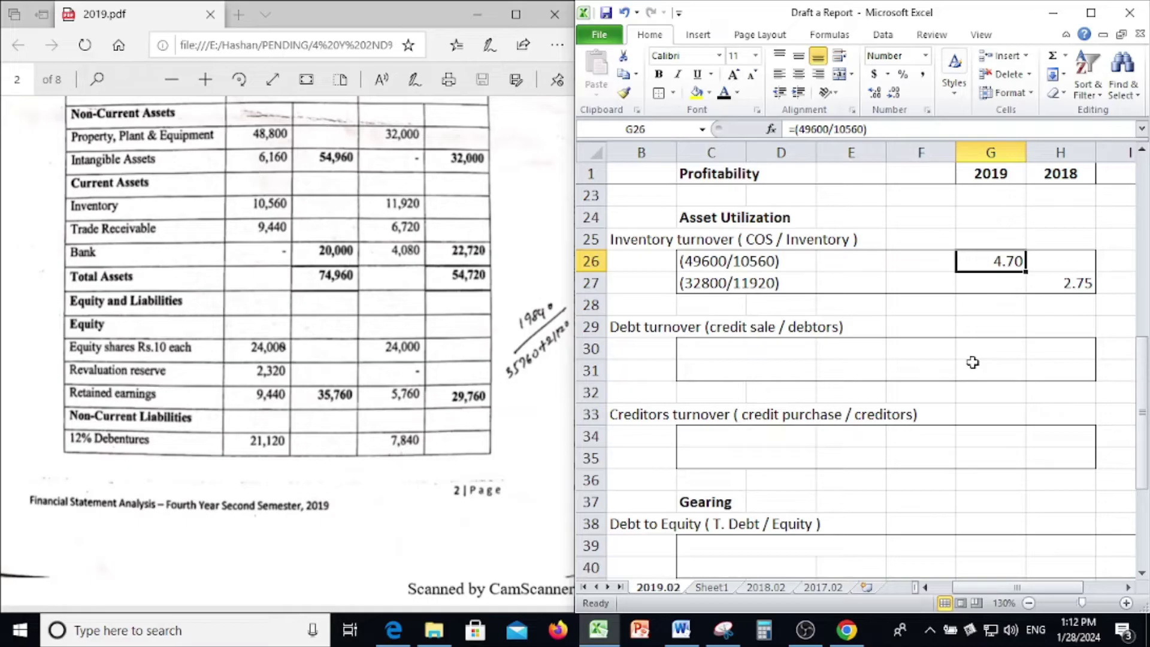
{"action": "left_click", "coordinate": [960, 323]}
{"action": "left_click_drag", "start_coordinate": [716, 264], "coordinate": [1020, 285]}
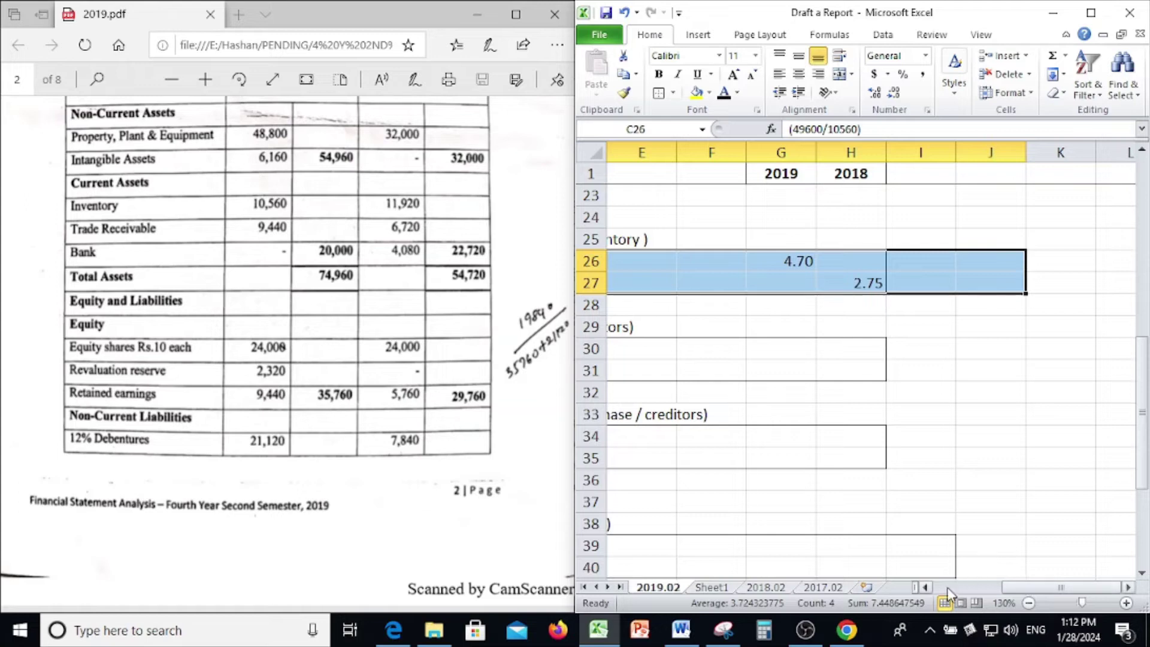
{"action": "left_click", "coordinate": [796, 309]}
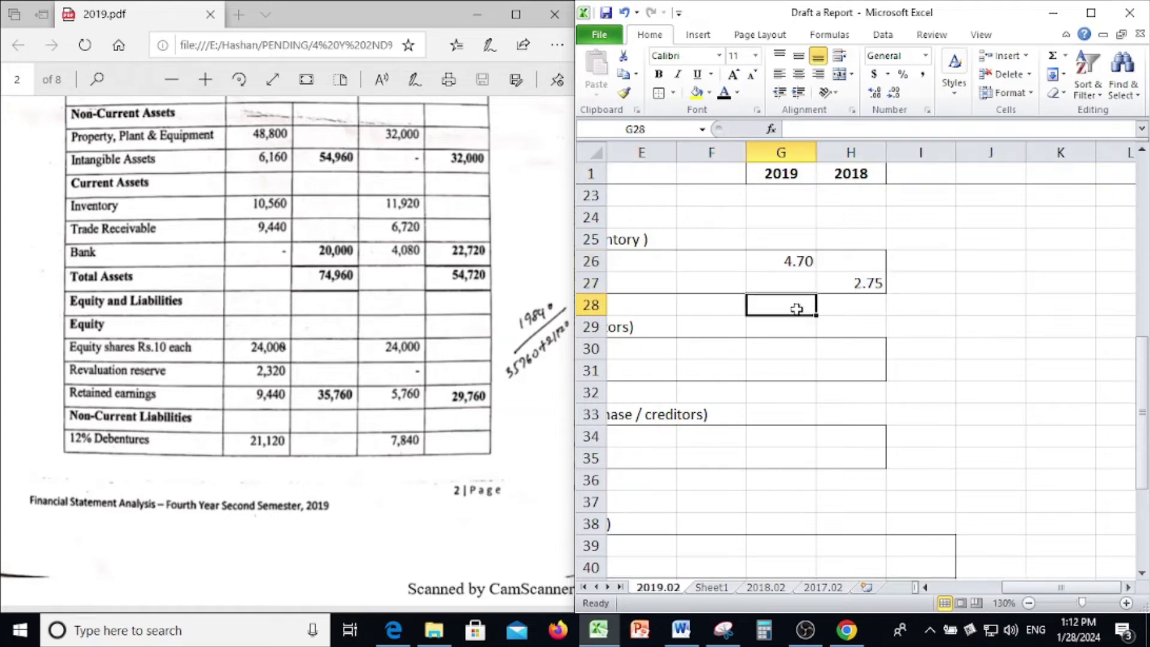
{"action": "left_click", "coordinate": [926, 587]}
{"action": "left_click", "coordinate": [926, 587]}
{"action": "left_click", "coordinate": [926, 588]}
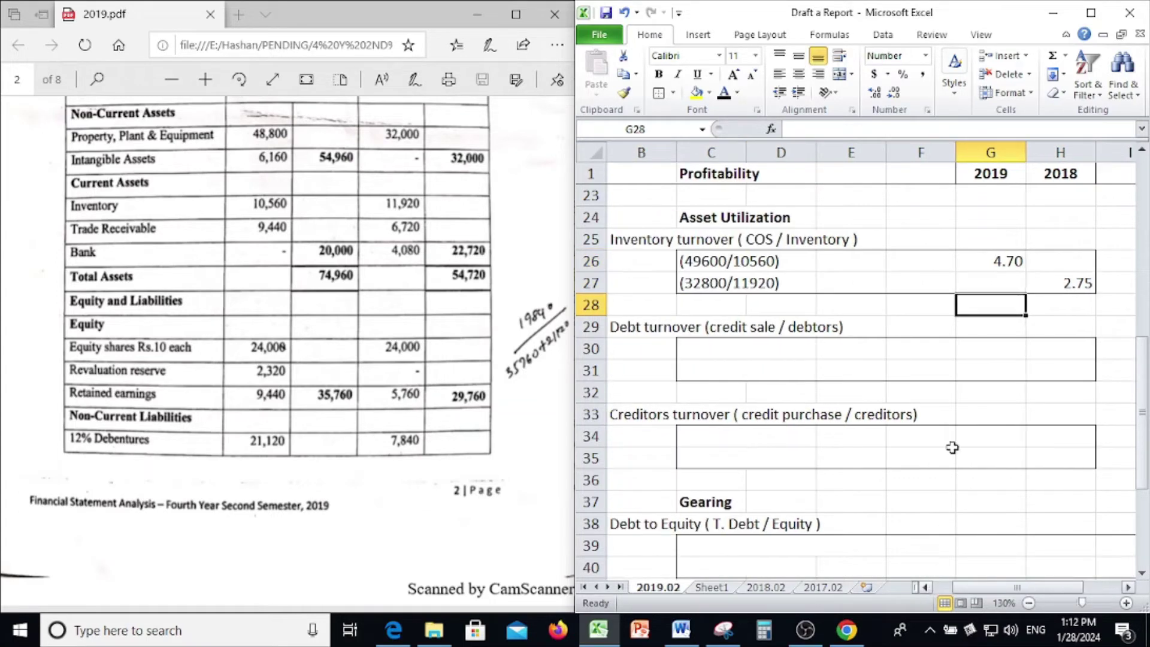
{"action": "left_click", "coordinate": [949, 335]}
{"action": "scroll", "coordinate": [947, 341], "scroll_direction": "down", "scroll_amount": 1}
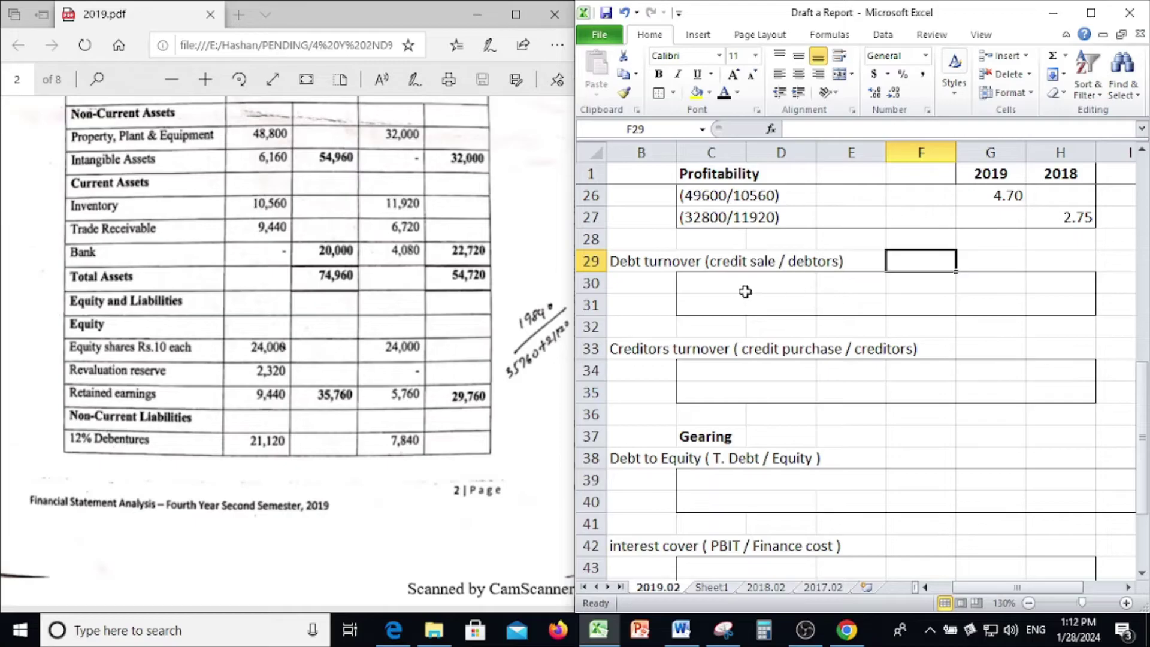
Step: Turn debt turnover workings (84800/9440), (55200/6720) and results 8.98, 8.21 black
{"action": "left_click_drag", "start_coordinate": [706, 285], "coordinate": [1013, 292]}
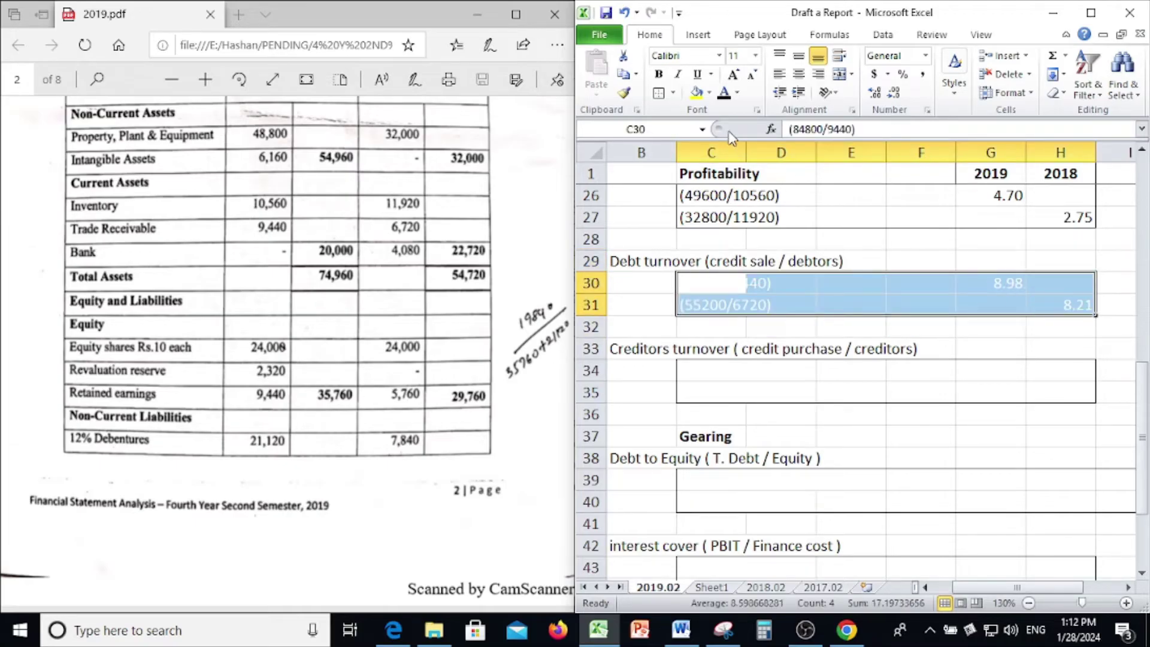
{"action": "left_click", "coordinate": [724, 94]}
{"action": "left_click", "coordinate": [835, 242]}
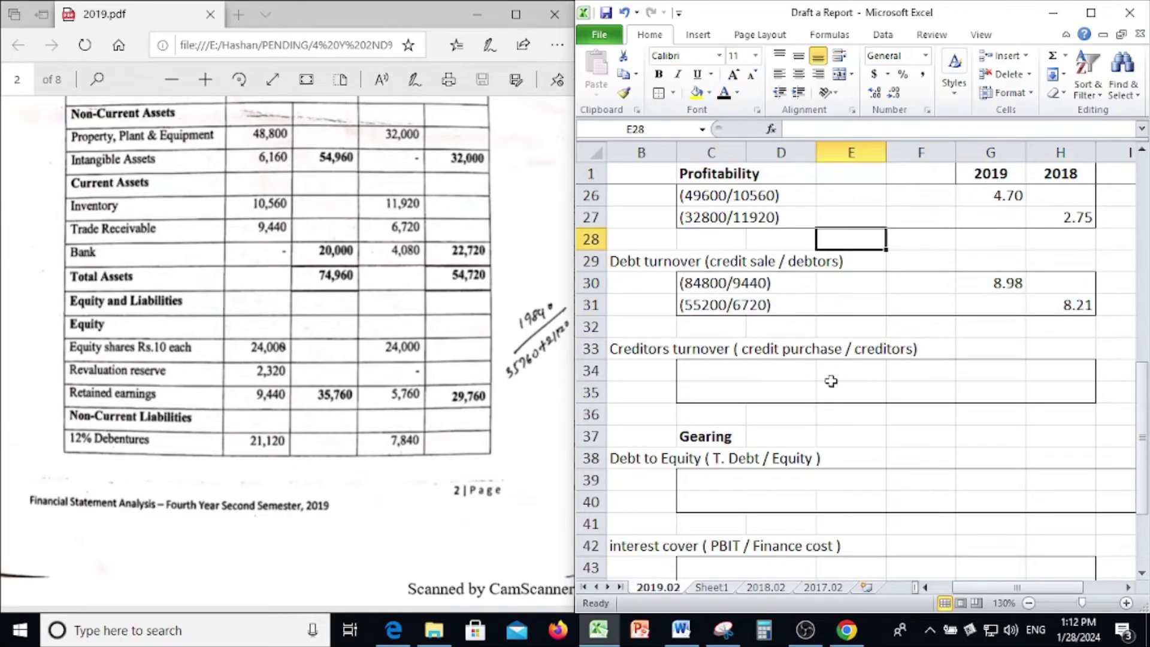
Step: Scroll the PDF back up to page 2's Statement of Financial Position
{"action": "left_click", "coordinate": [371, 344]}
{"action": "scroll", "coordinate": [371, 346], "scroll_direction": "up", "scroll_amount": 3}
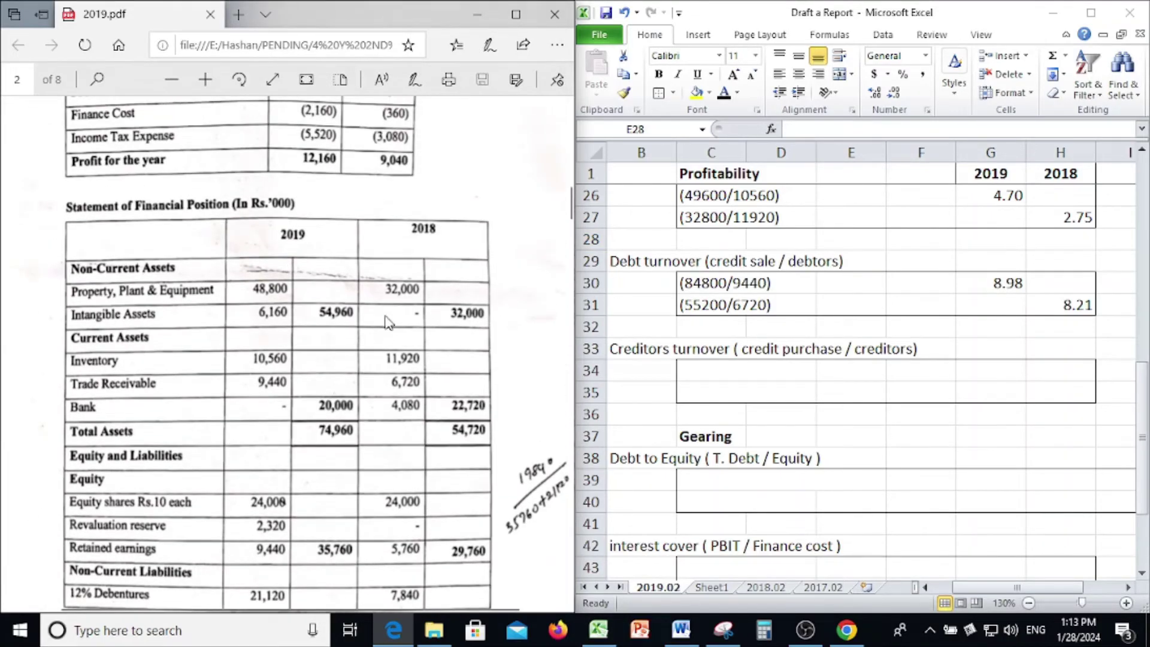
{"action": "scroll", "coordinate": [388, 323], "scroll_direction": "up", "scroll_amount": 6}
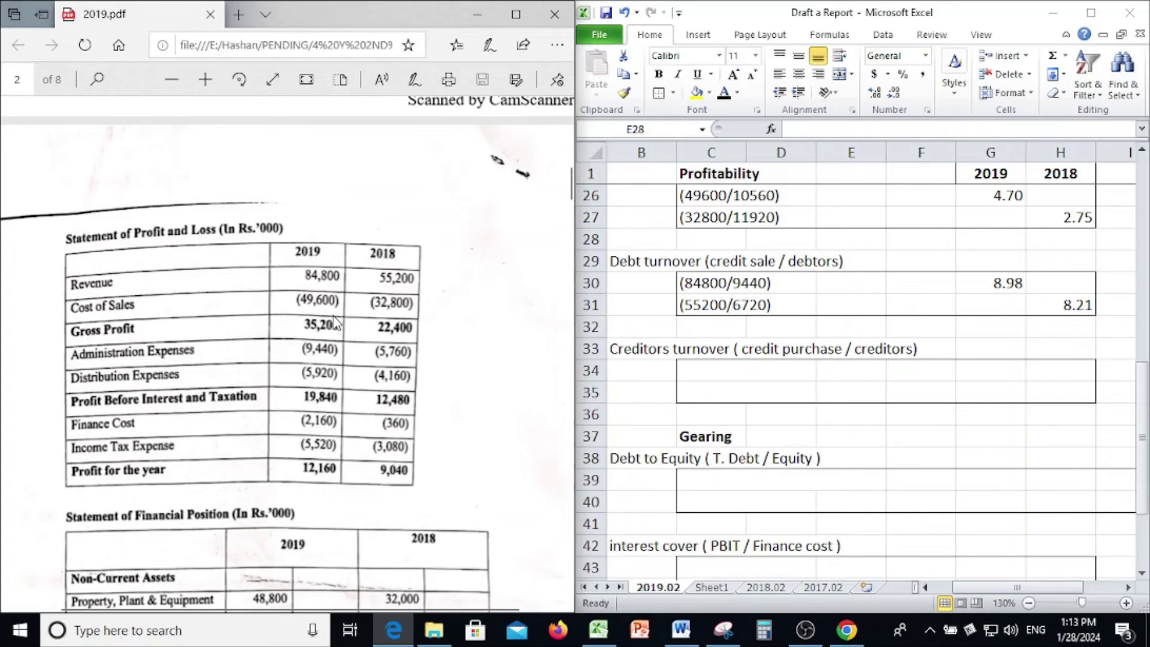
{"action": "scroll", "coordinate": [334, 322], "scroll_direction": "up", "scroll_amount": 8}
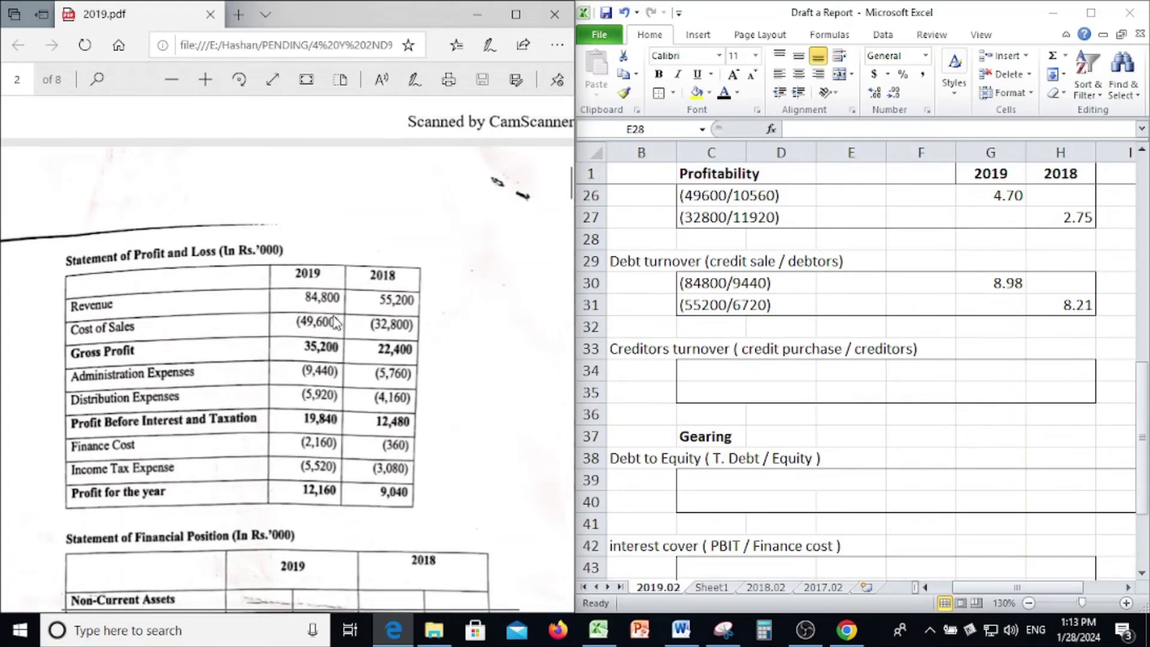
{"action": "scroll", "coordinate": [333, 315], "scroll_direction": "down", "scroll_amount": 12}
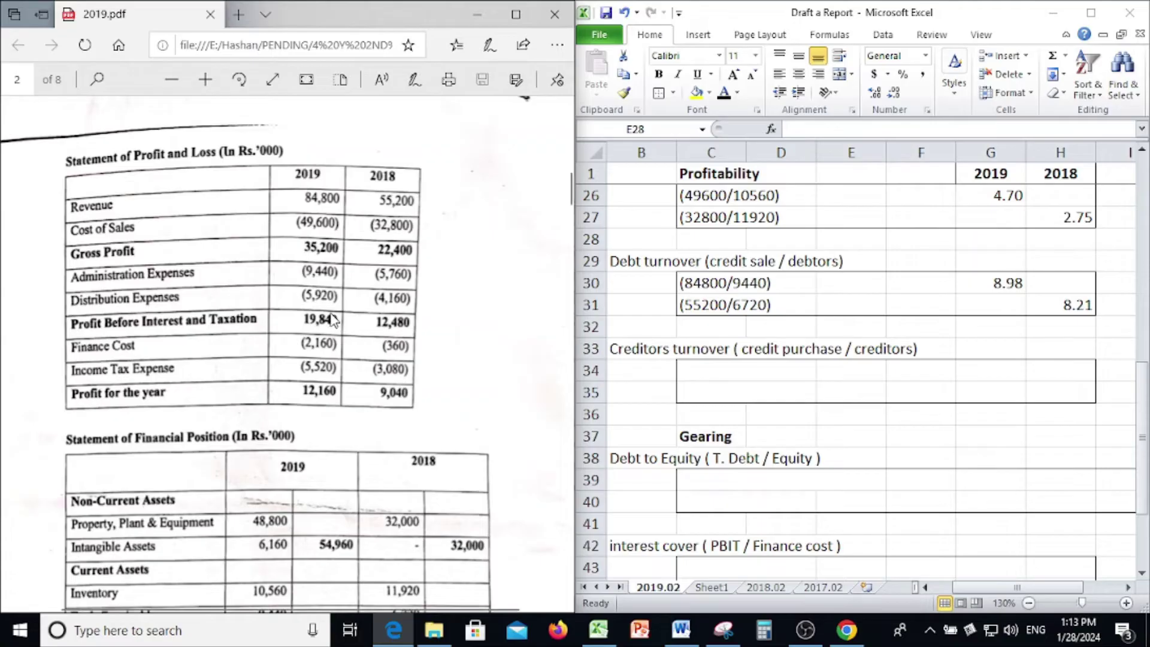
{"action": "scroll", "coordinate": [255, 272], "scroll_direction": "up", "scroll_amount": 8}
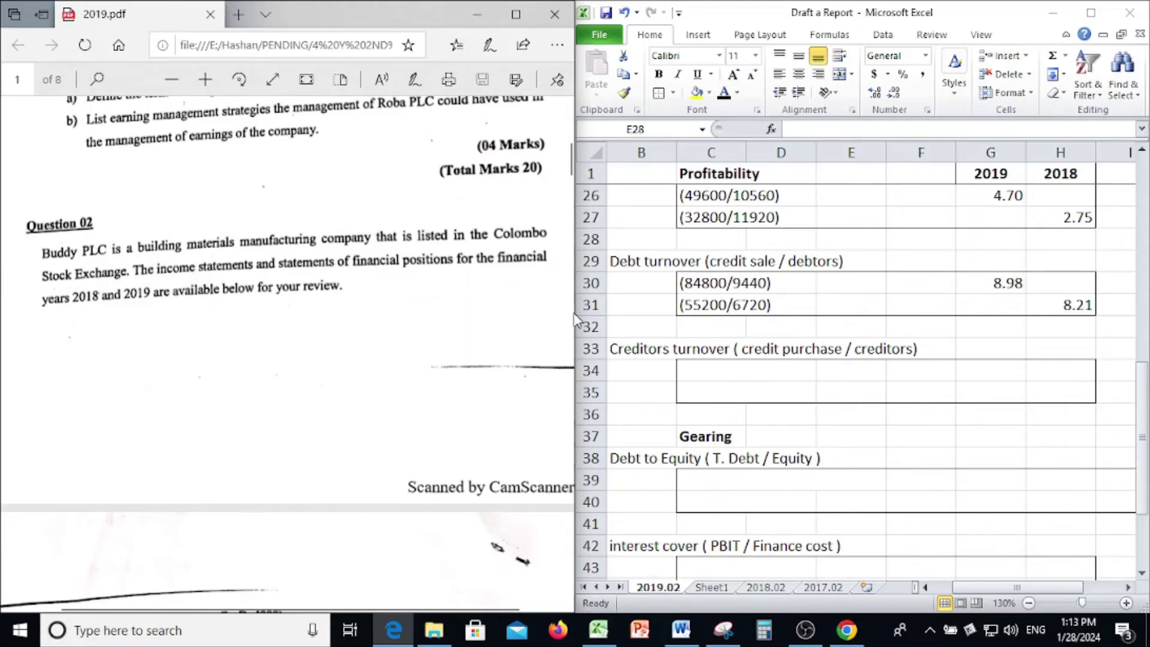
{"action": "scroll", "coordinate": [398, 331], "scroll_direction": "down", "scroll_amount": 15}
{"action": "scroll", "coordinate": [401, 333], "scroll_direction": "down", "scroll_amount": 10}
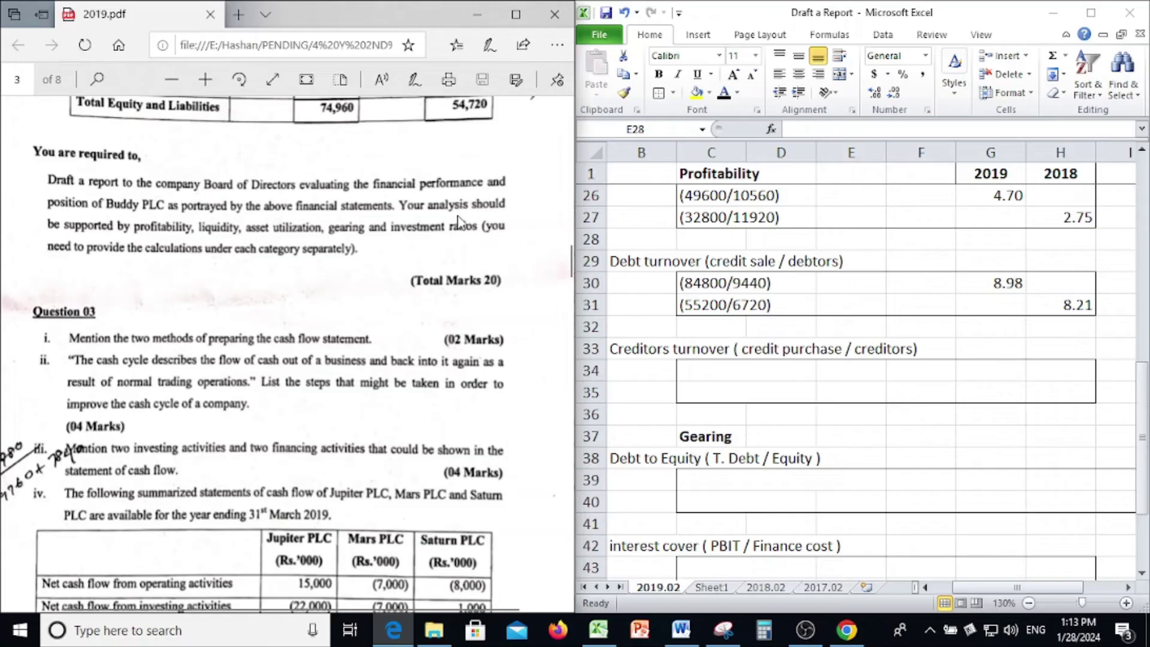
{"action": "scroll", "coordinate": [363, 249], "scroll_direction": "up", "scroll_amount": 7}
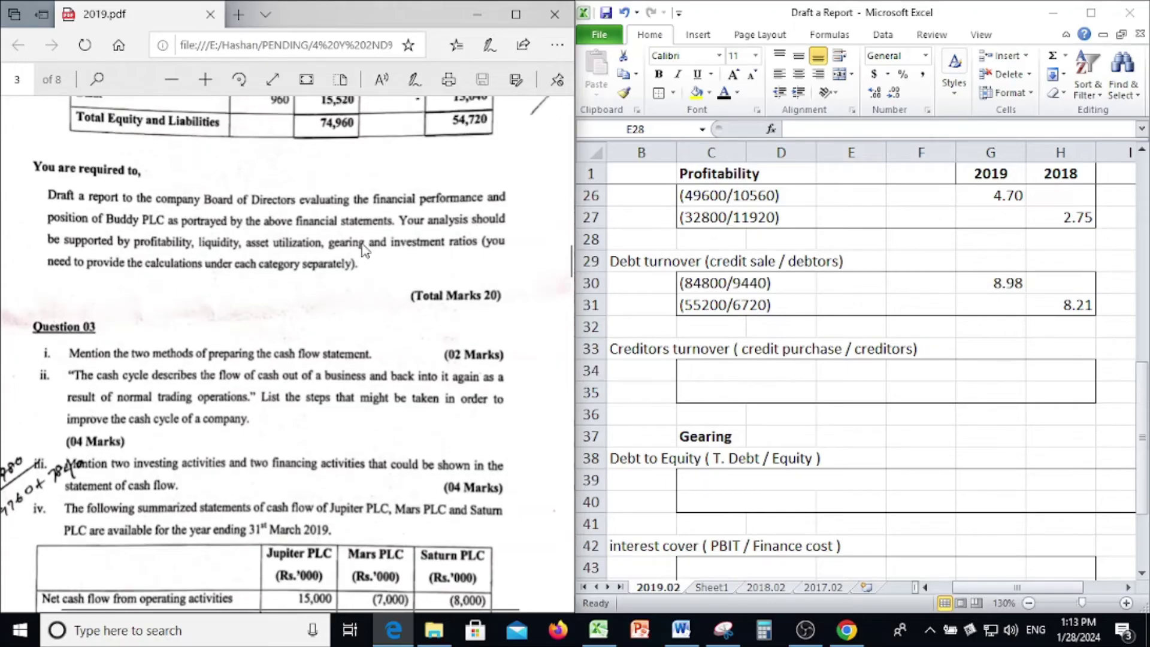
{"action": "scroll", "coordinate": [363, 249], "scroll_direction": "up", "scroll_amount": 6}
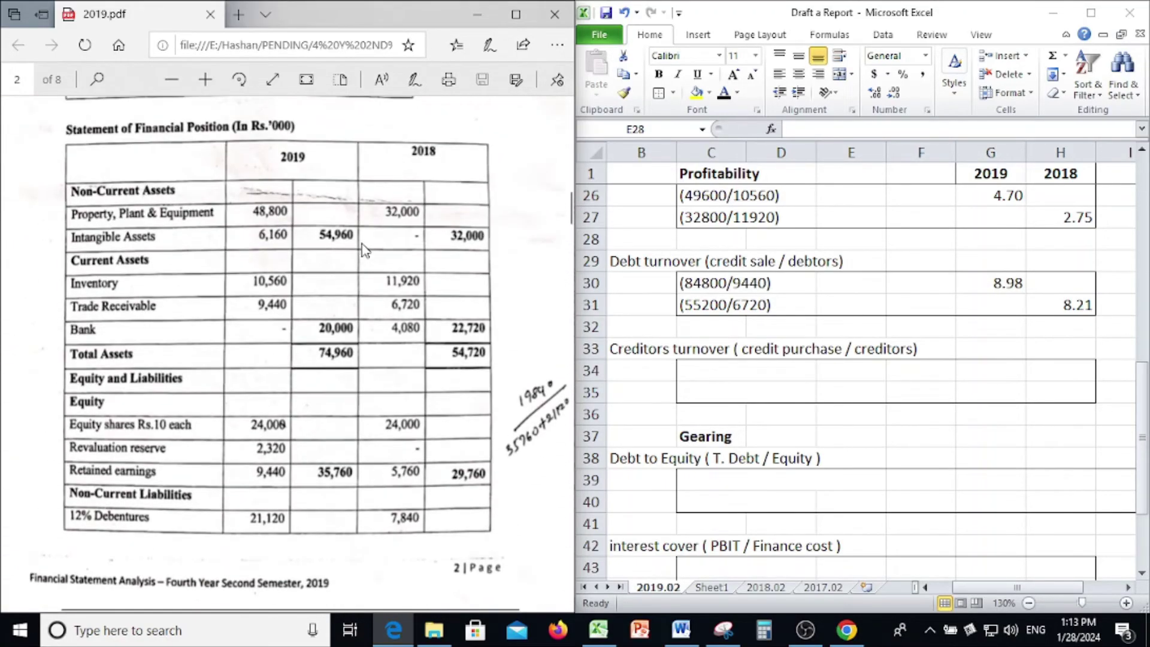
{"action": "left_click", "coordinate": [740, 282]}
{"action": "left_click", "coordinate": [719, 285]}
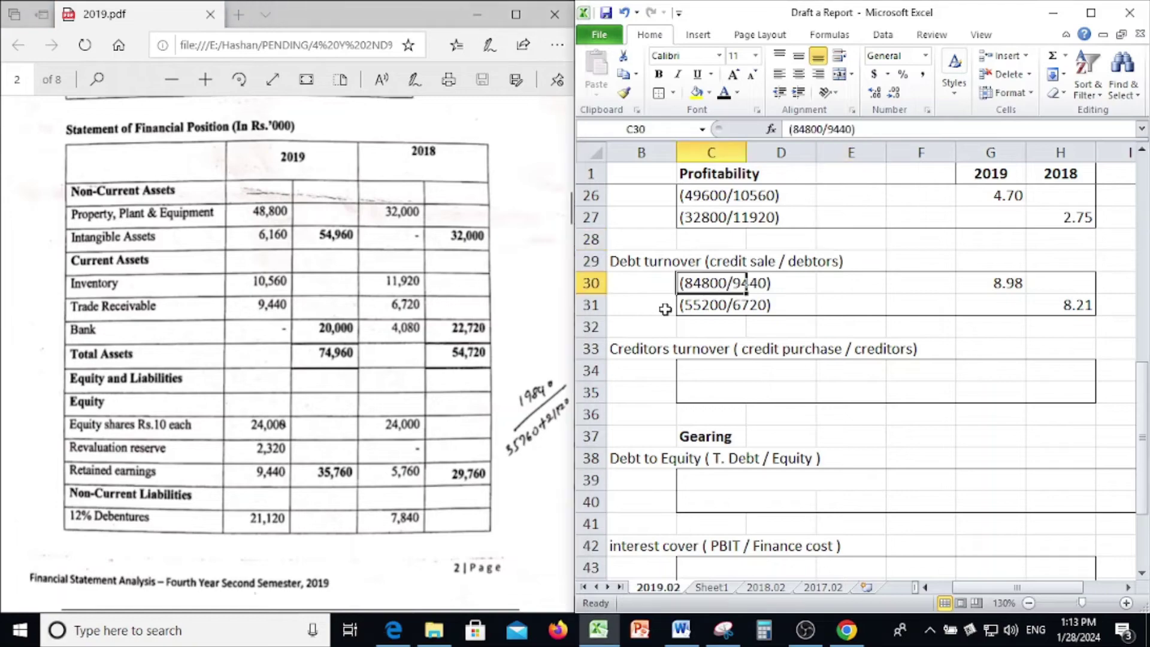
{"action": "scroll", "coordinate": [869, 360], "scroll_direction": "up", "scroll_amount": 4}
{"action": "scroll", "coordinate": [818, 336], "scroll_direction": "down", "scroll_amount": 6}
{"action": "scroll", "coordinate": [816, 339], "scroll_direction": "up", "scroll_amount": 1}
{"action": "left_click", "coordinate": [261, 216]}
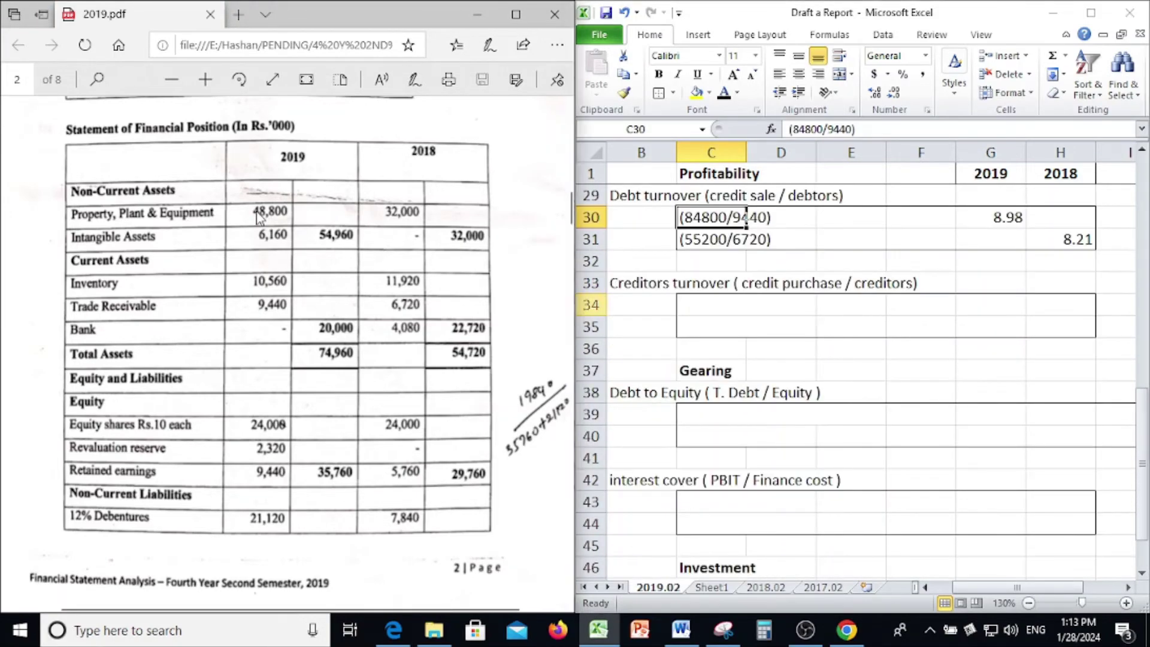
{"action": "scroll", "coordinate": [262, 216], "scroll_direction": "up", "scroll_amount": 5}
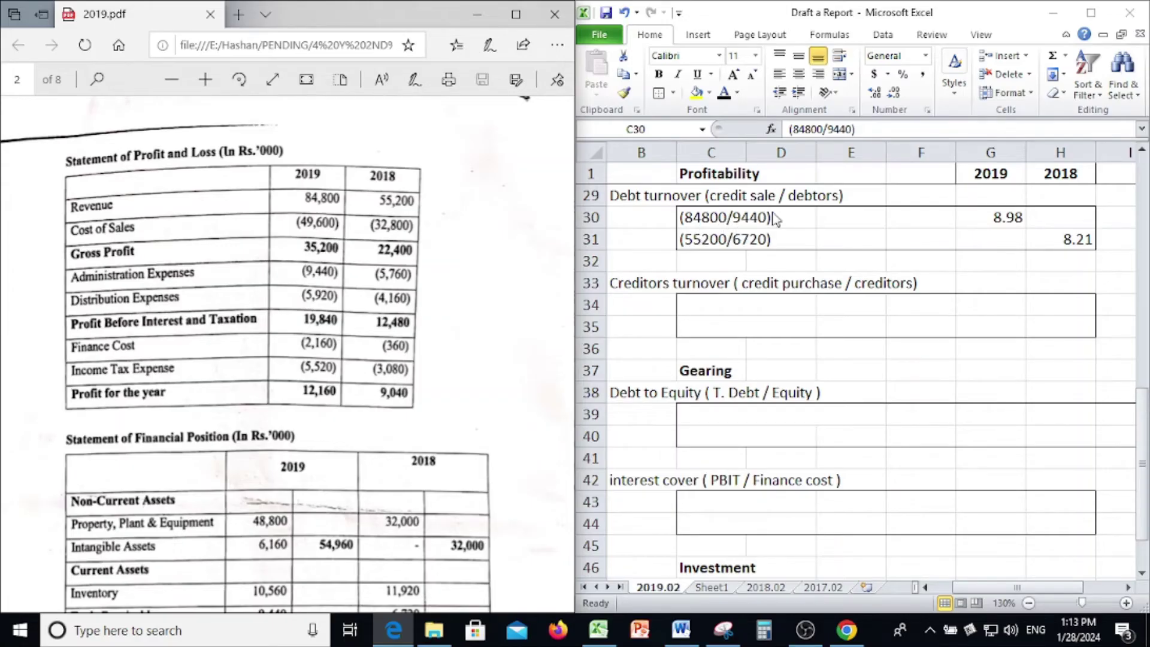
{"action": "scroll", "coordinate": [419, 307], "scroll_direction": "down", "scroll_amount": 1}
{"action": "scroll", "coordinate": [419, 307], "scroll_direction": "down", "scroll_amount": 10}
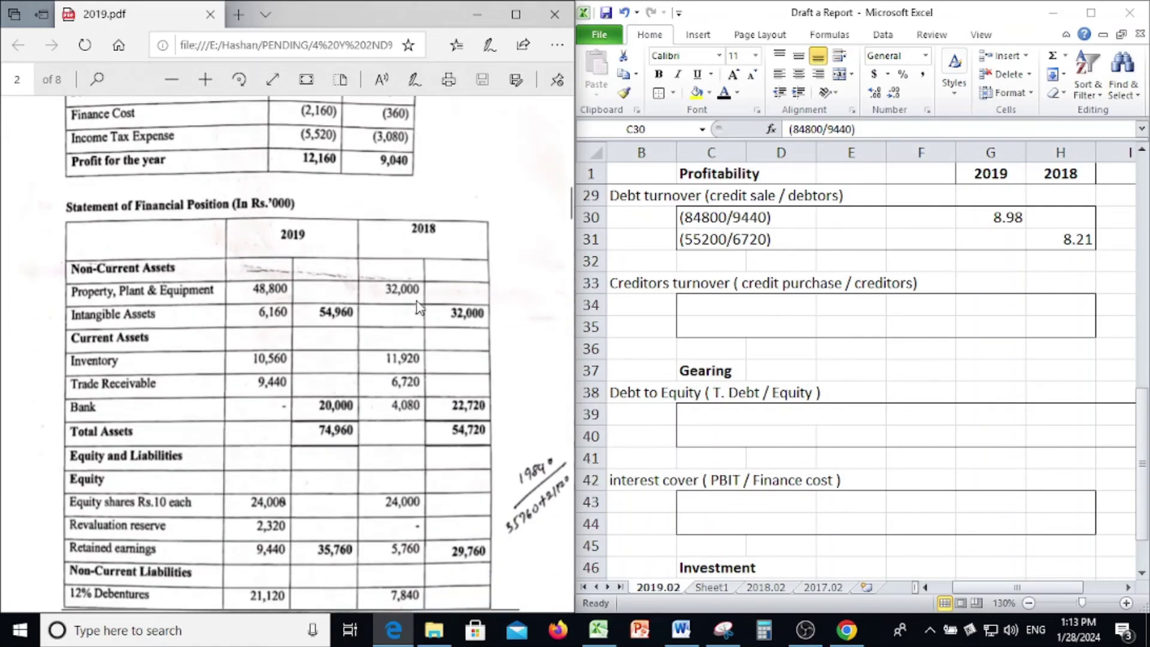
{"action": "scroll", "coordinate": [420, 307], "scroll_direction": "up", "scroll_amount": 5}
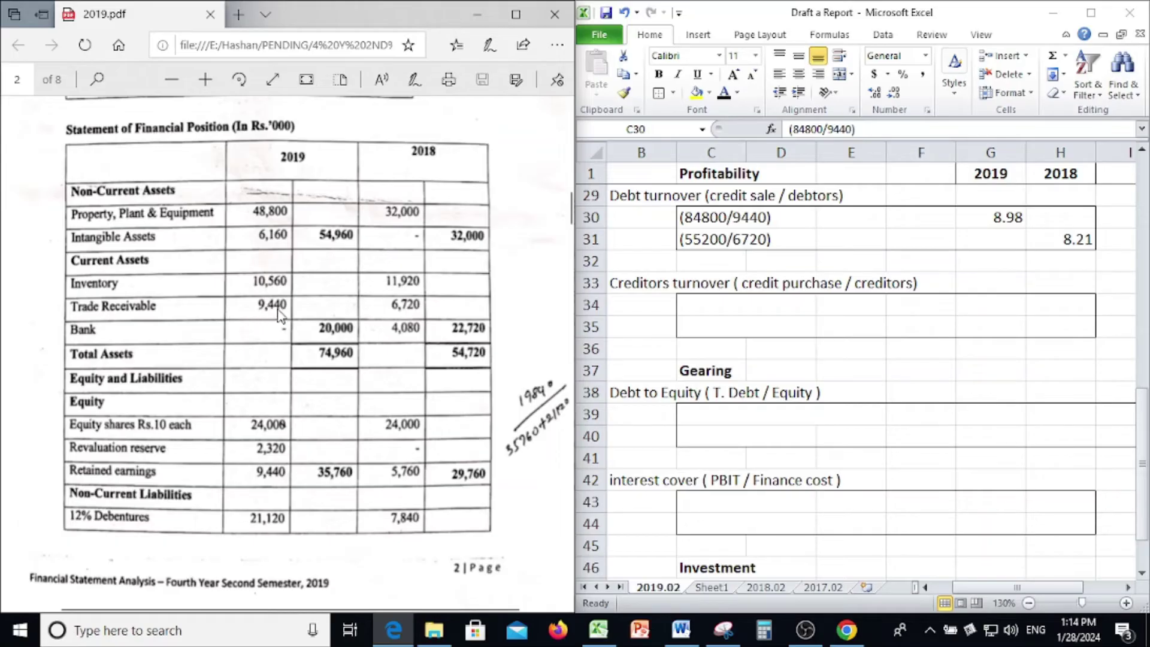
{"action": "left_click", "coordinate": [732, 217]}
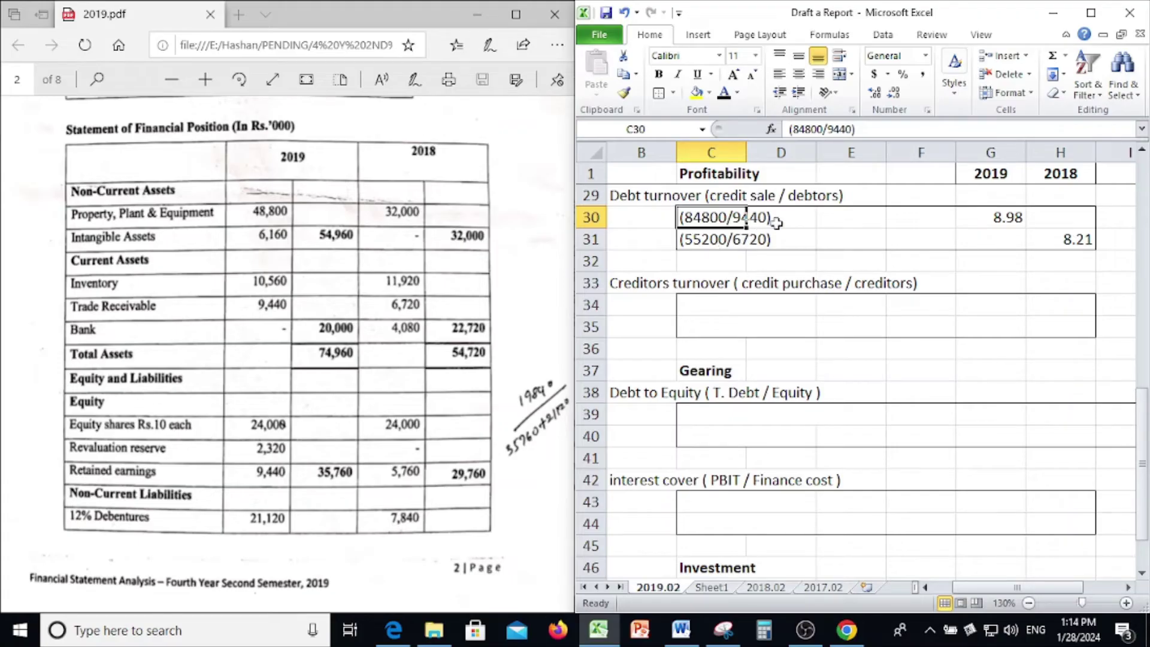
{"action": "left_click", "coordinate": [852, 280]}
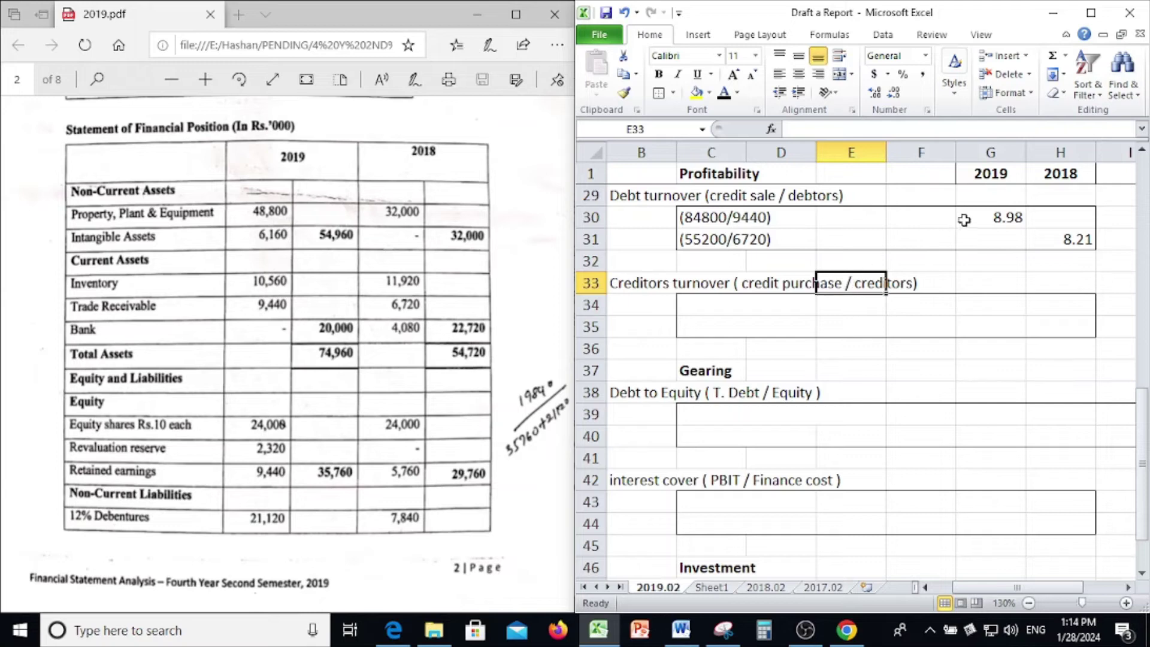
{"action": "left_click", "coordinate": [1005, 222]}
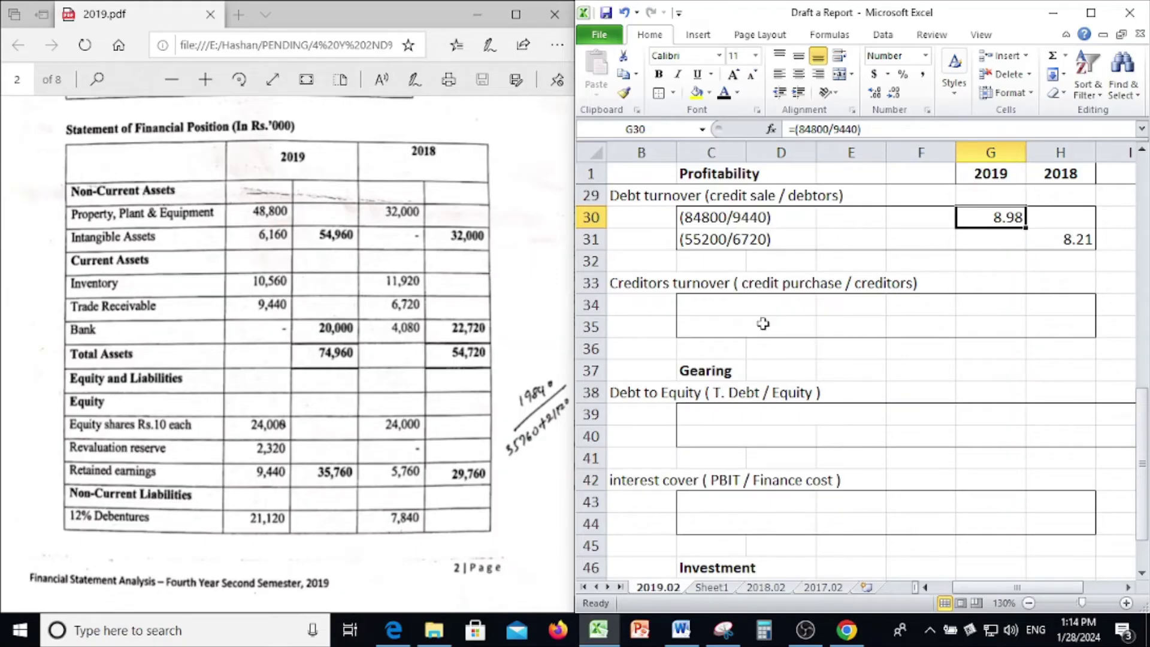
{"action": "scroll", "coordinate": [764, 323], "scroll_direction": "down", "scroll_amount": 1}
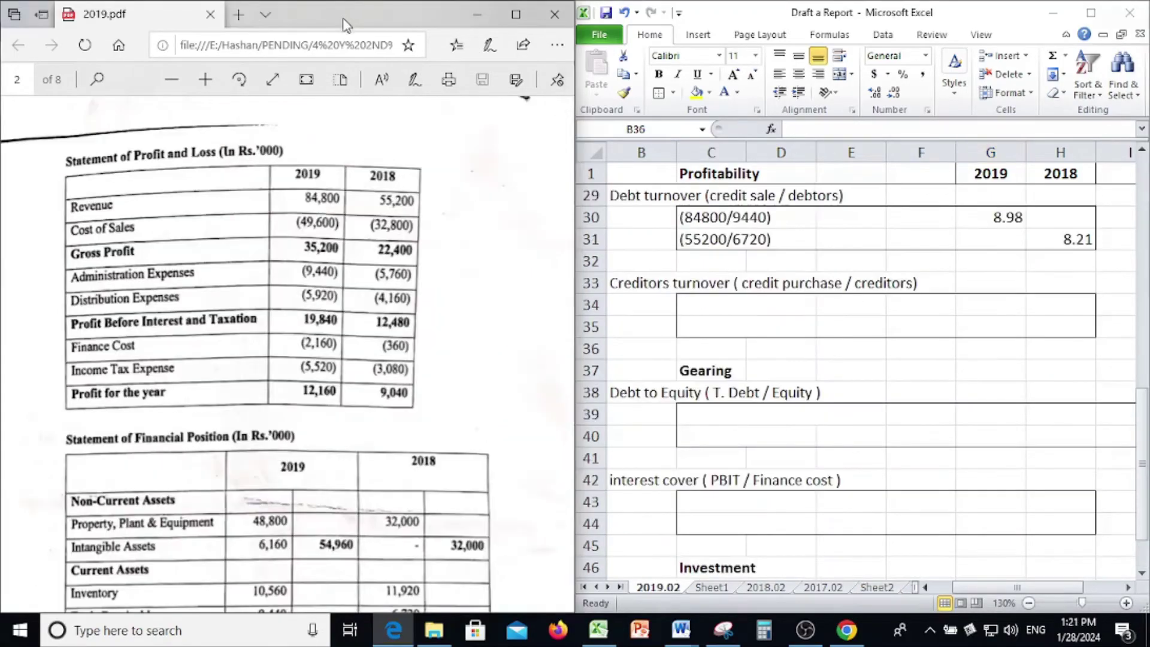
{"action": "key", "text": "ctrl+h"}
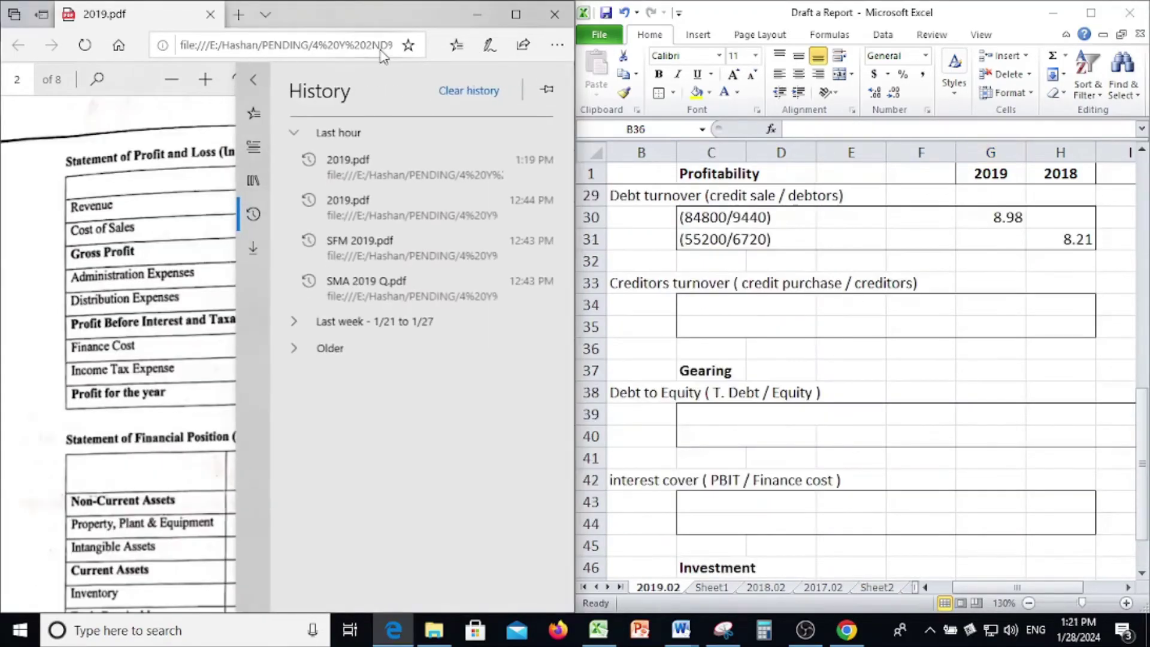
Step: Turn the creditors turnover workings (49600/11920) and (32800/12720) in C34:H35 automatic black
{"action": "key", "text": "Escape"}
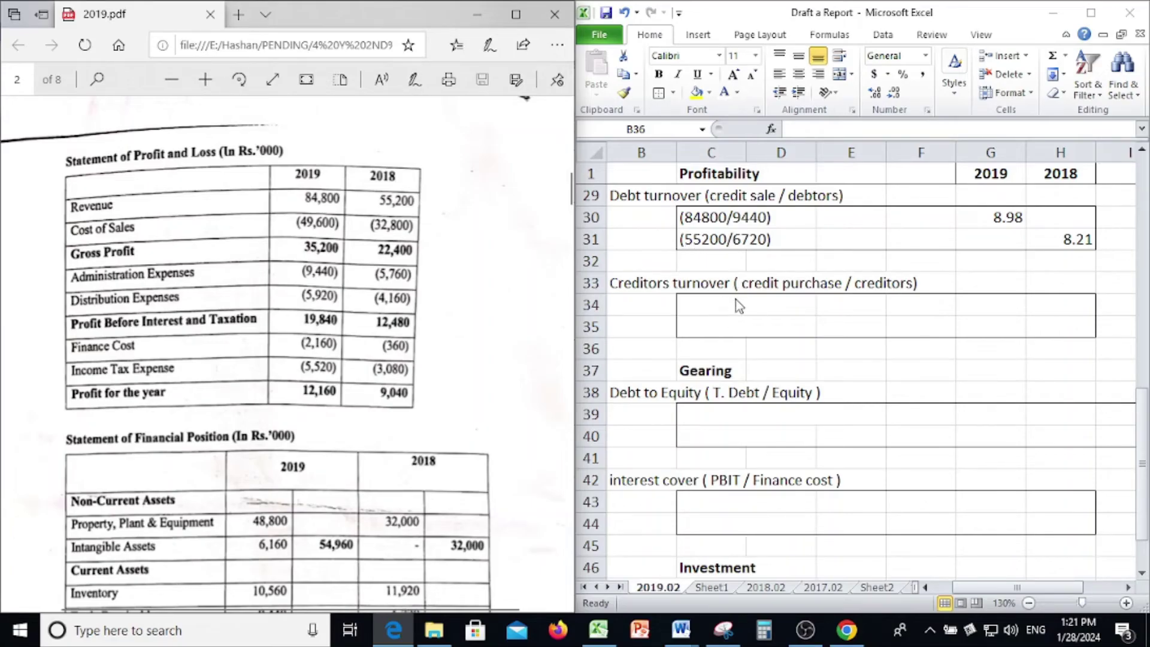
{"action": "key", "text": "alt+Tab"}
{"action": "left_click_drag", "start_coordinate": [719, 309], "coordinate": [1053, 329]}
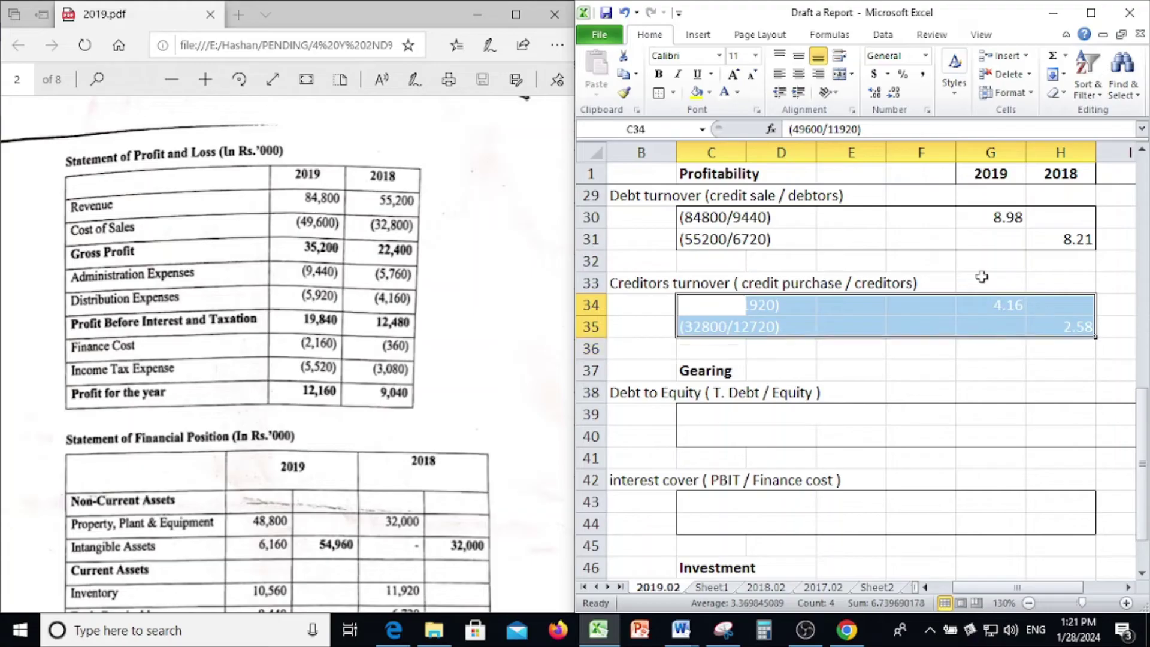
{"action": "left_click", "coordinate": [737, 92]}
{"action": "left_click", "coordinate": [761, 114]}
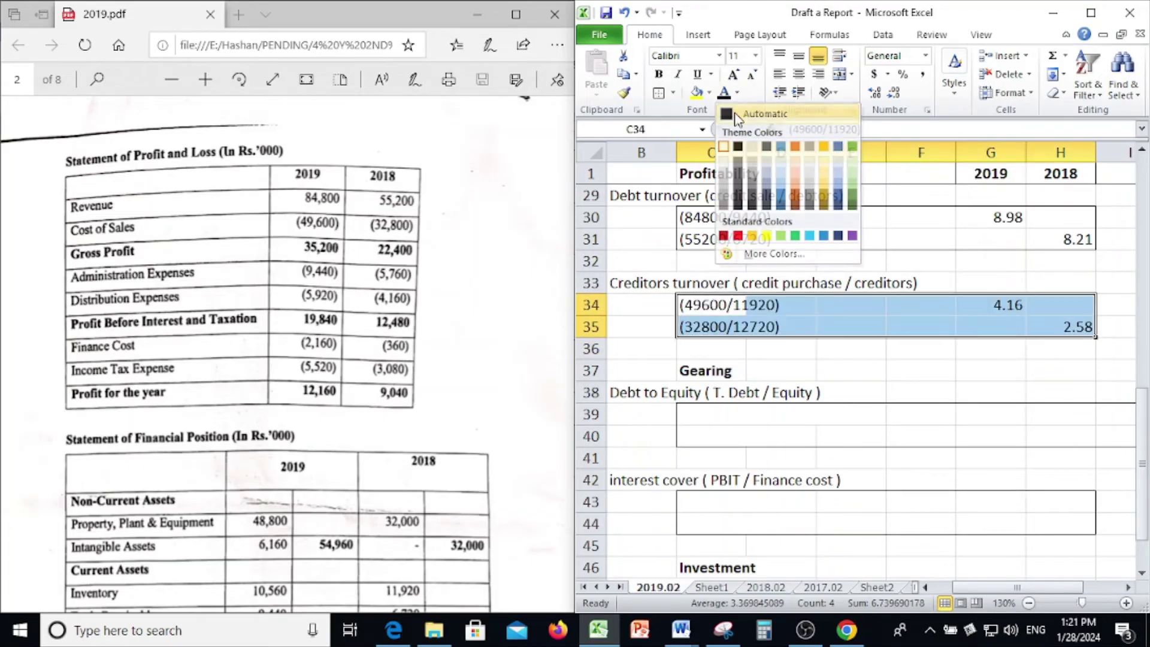
{"action": "left_click", "coordinate": [850, 348]}
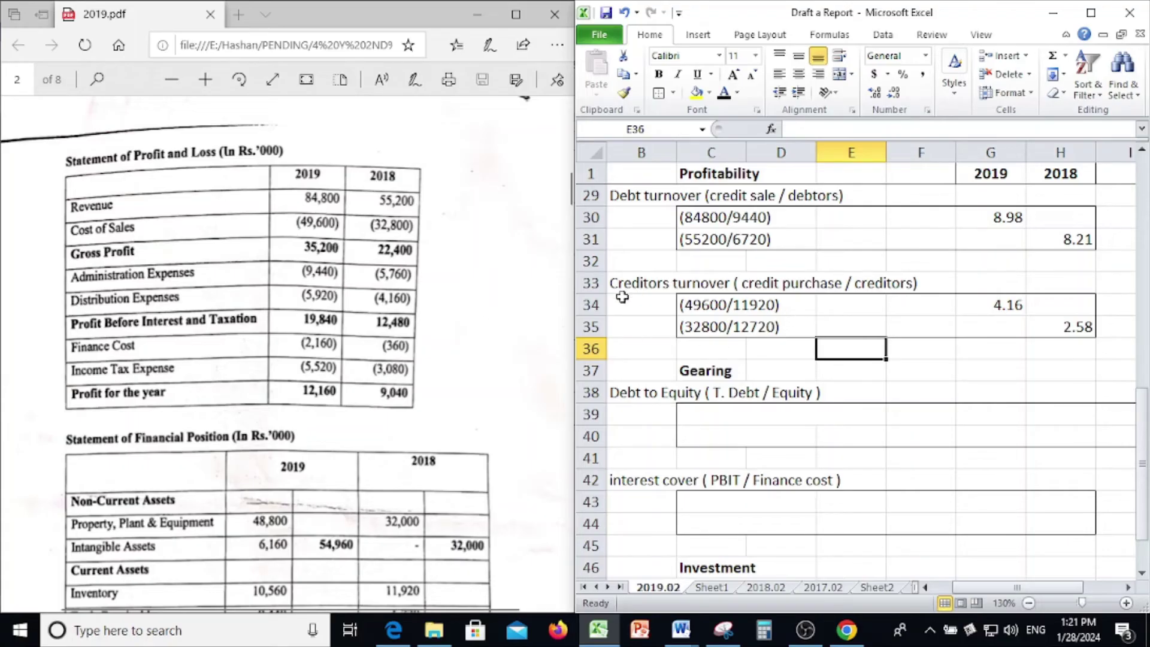
{"action": "scroll", "coordinate": [367, 342], "scroll_direction": "down", "scroll_amount": 1}
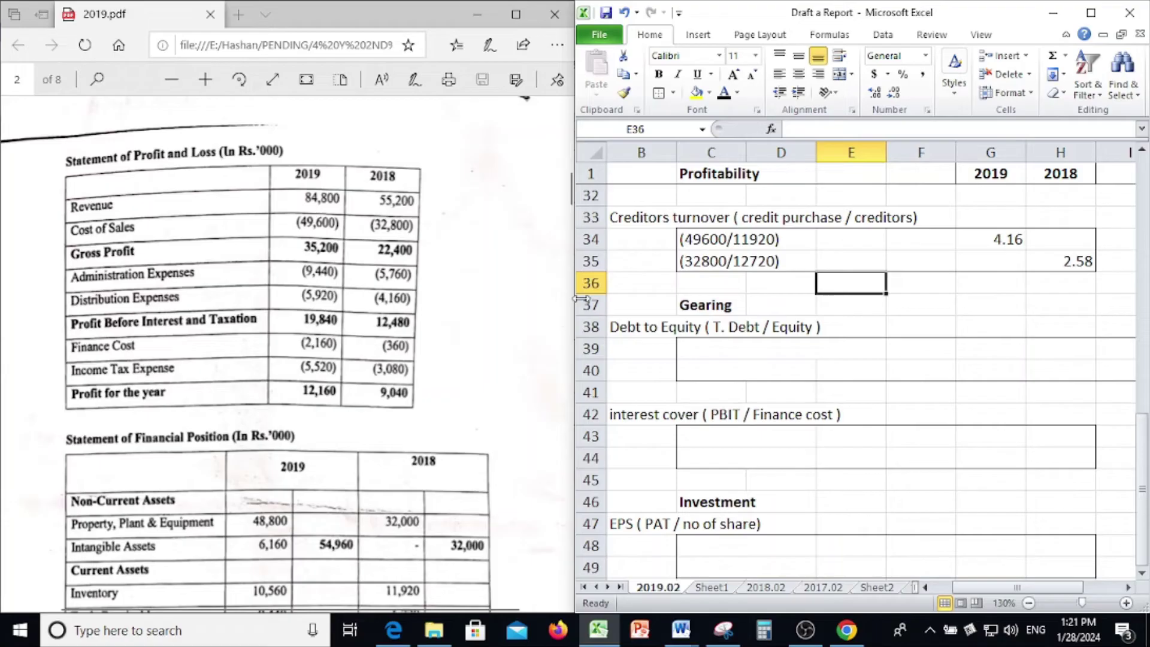
Step: Scroll the PDF down to page 3's liabilities and Total Equity and Liabilities table
{"action": "left_click", "coordinate": [371, 404]}
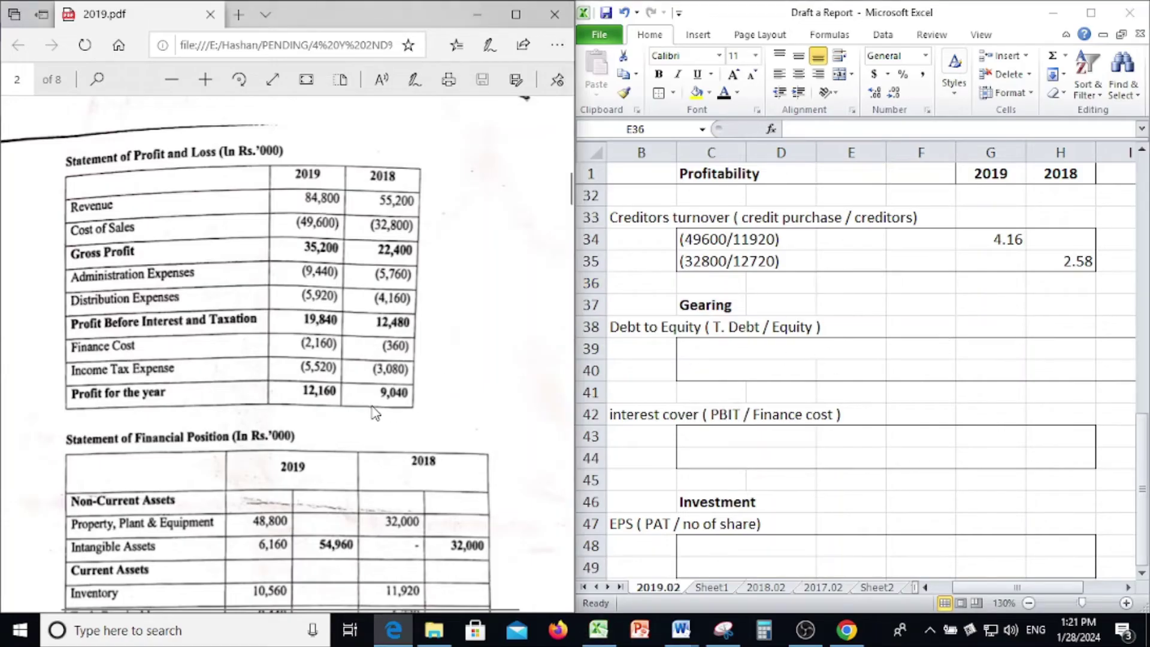
{"action": "scroll", "coordinate": [371, 402], "scroll_direction": "down", "scroll_amount": 5}
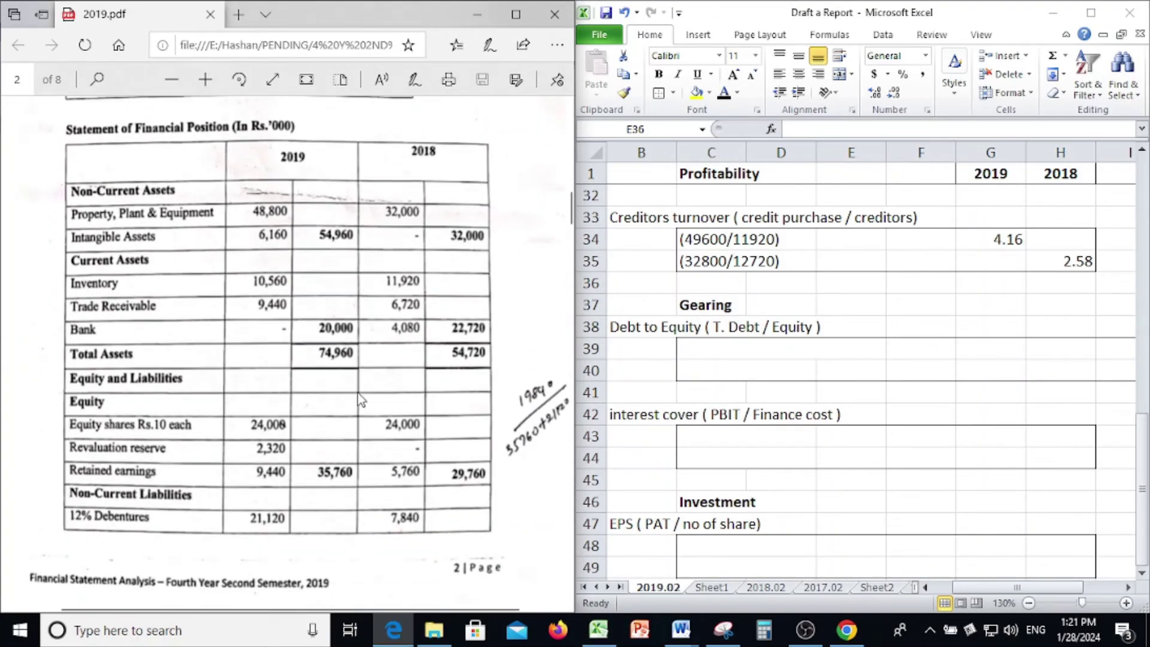
{"action": "scroll", "coordinate": [127, 449], "scroll_direction": "down", "scroll_amount": 8}
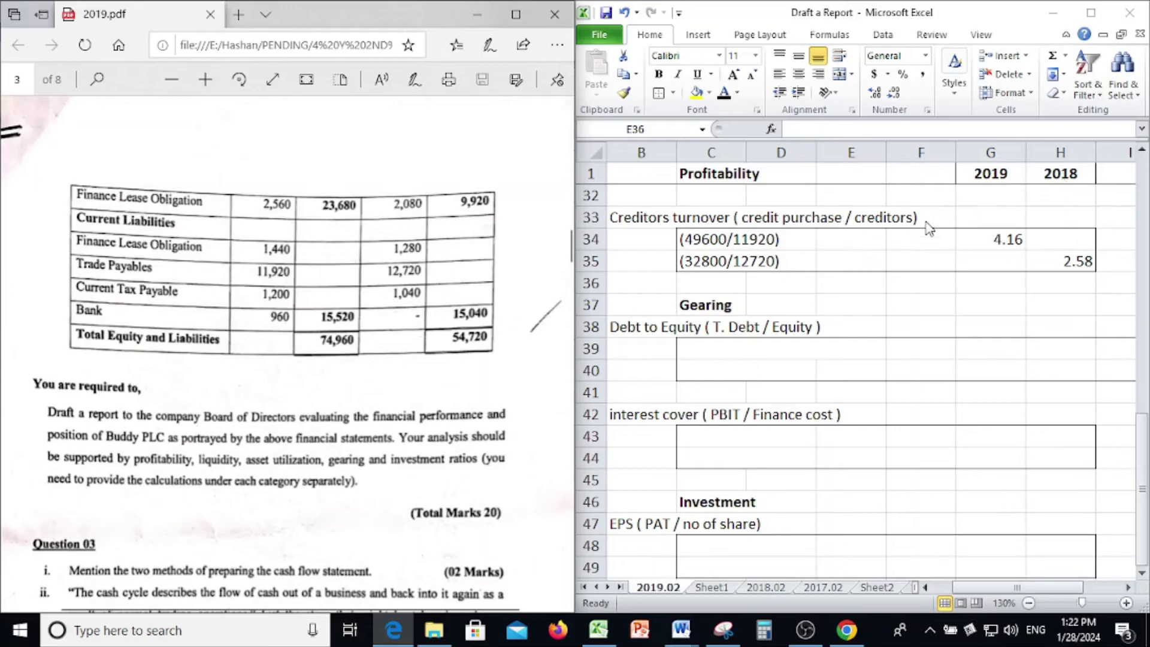
Step: Back in the sheet, check the 2019 creditors turnover formula in G34
{"action": "left_click", "coordinate": [1020, 234]}
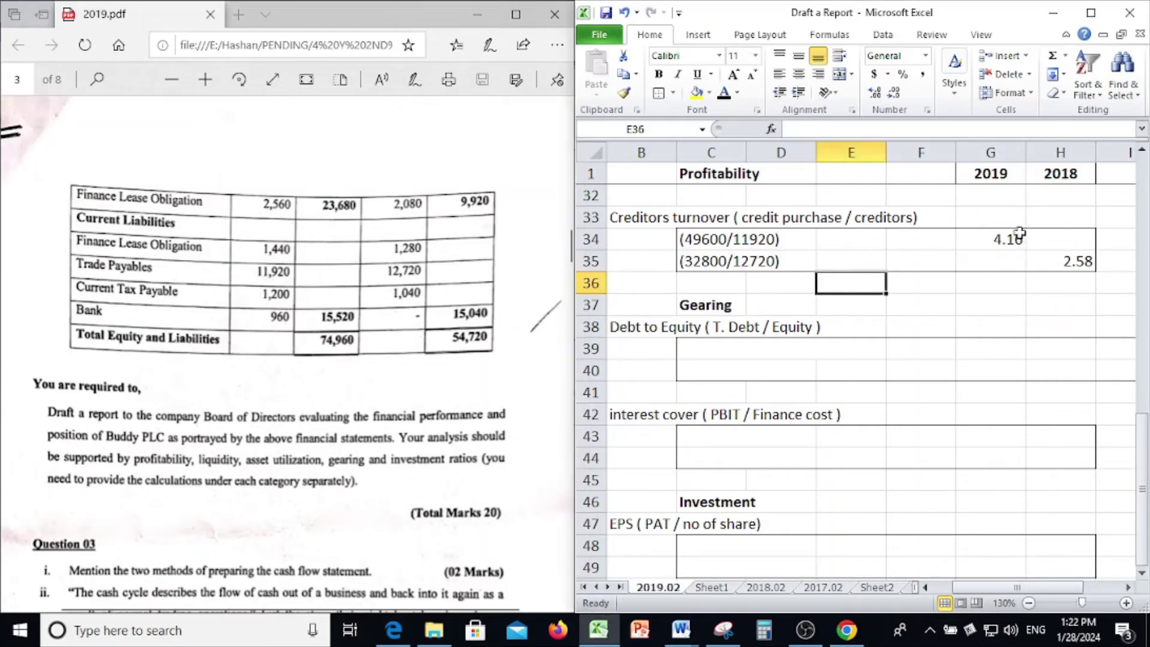
{"action": "left_click", "coordinate": [1020, 235]}
{"action": "scroll", "coordinate": [762, 271], "scroll_direction": "down", "scroll_amount": 1}
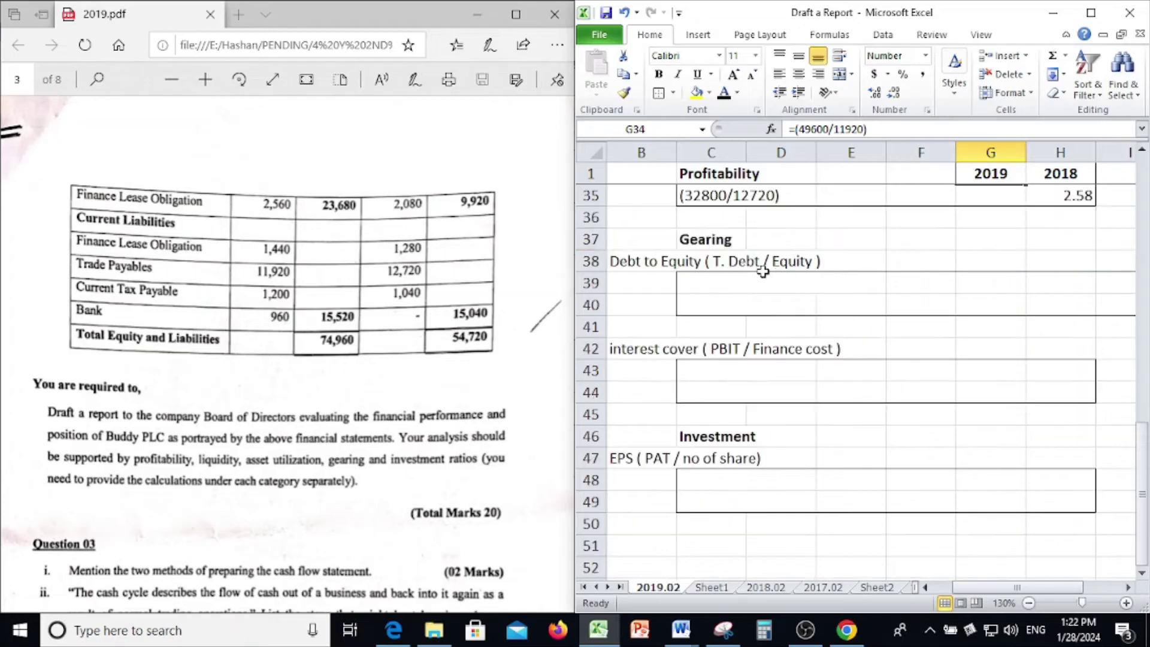
{"action": "scroll", "coordinate": [762, 271], "scroll_direction": "down", "scroll_amount": 1}
{"action": "scroll", "coordinate": [763, 271], "scroll_direction": "up", "scroll_amount": 1}
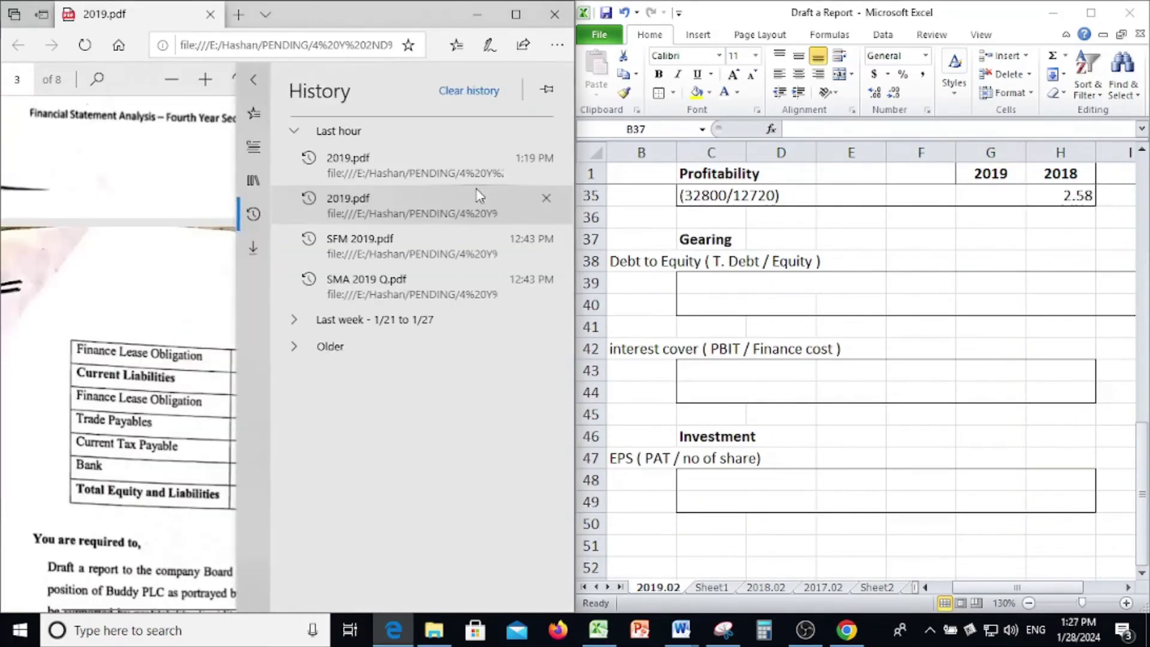
{"action": "left_click", "coordinate": [201, 186]}
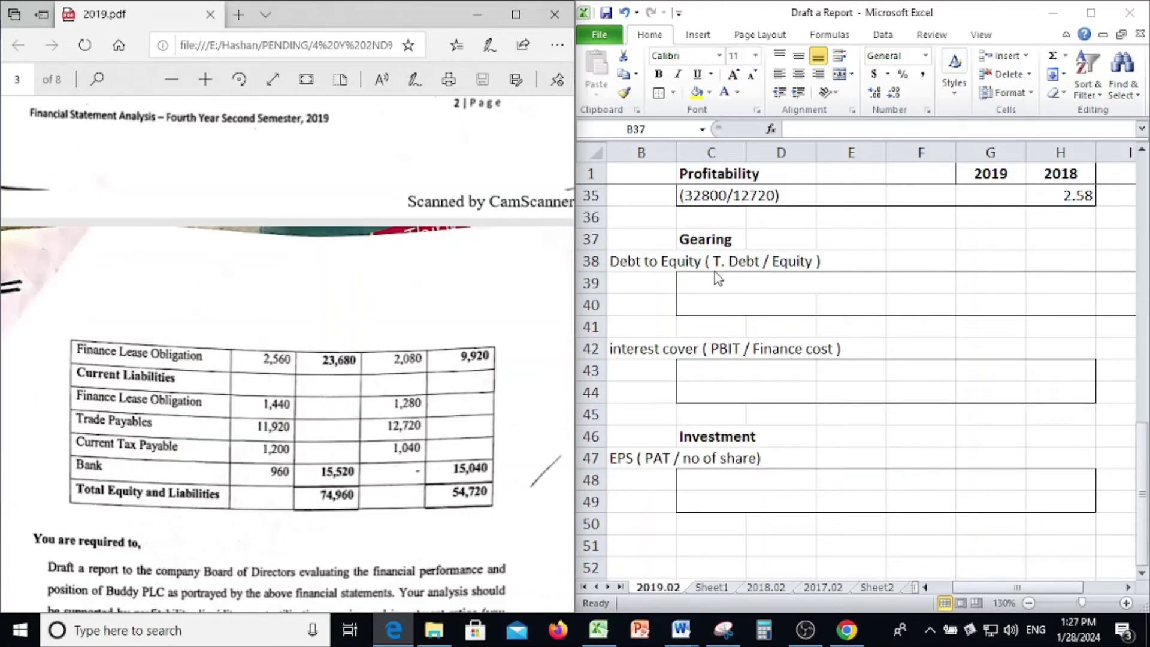
{"action": "left_click", "coordinate": [688, 304]}
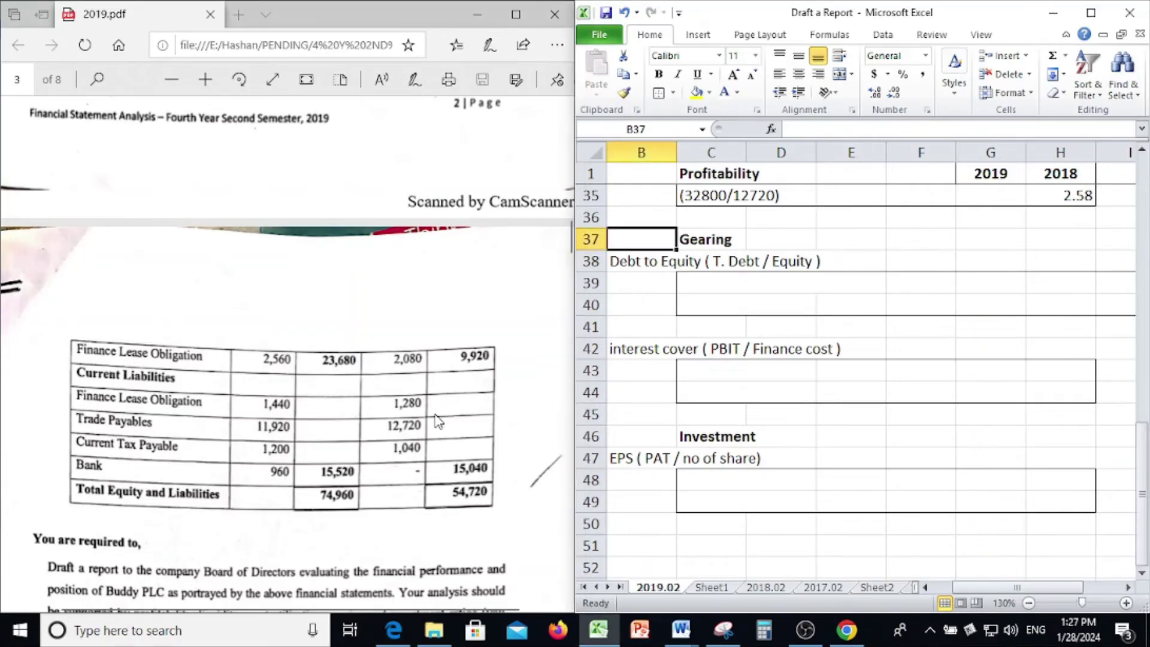
Step: Make the debt to equity workings in C39:H40 automatic black
{"action": "key", "text": "F2"}
{"action": "key", "text": "Escape"}
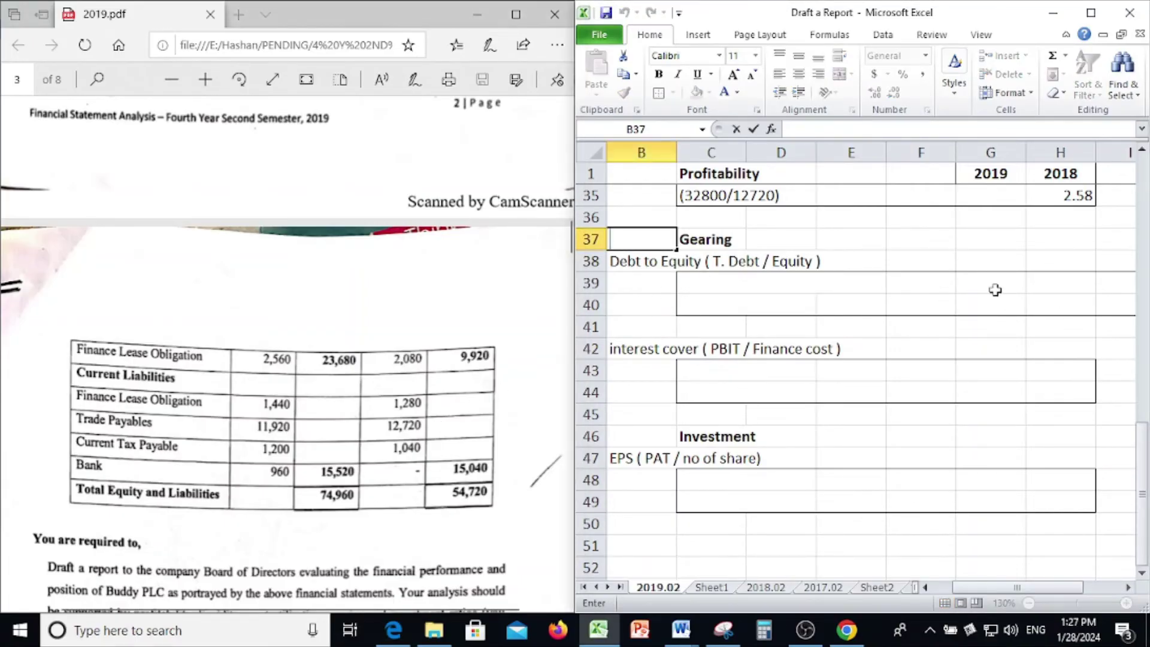
{"action": "left_click", "coordinate": [806, 298]}
{"action": "left_click_drag", "start_coordinate": [731, 289], "coordinate": [1106, 303]}
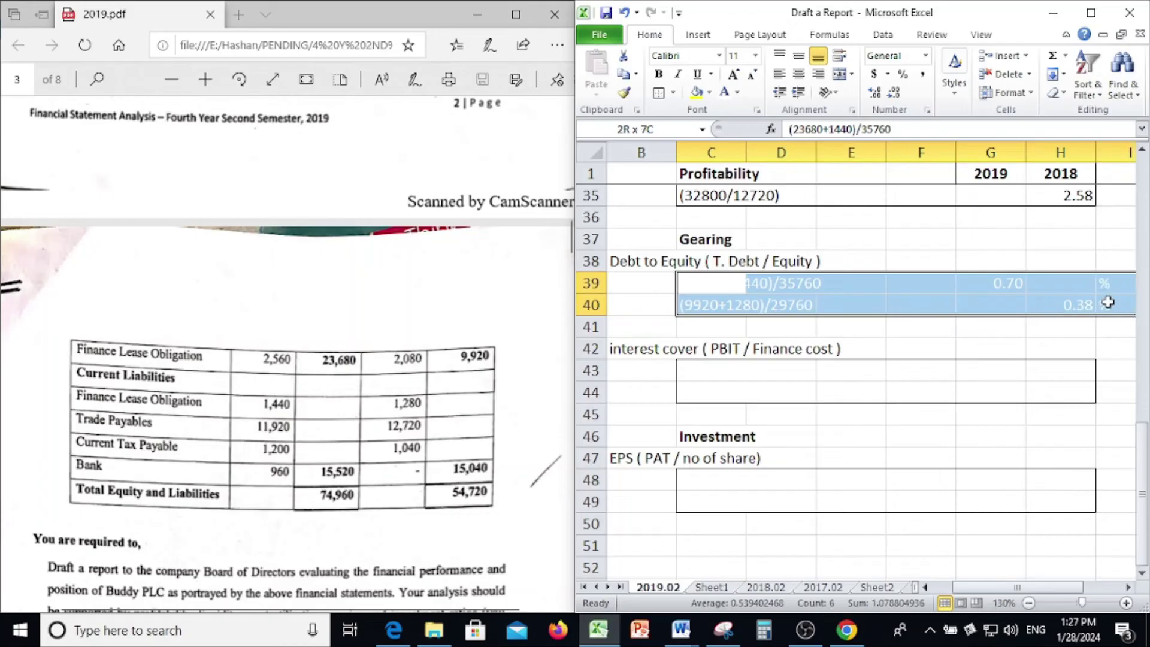
{"action": "left_click", "coordinate": [737, 93]}
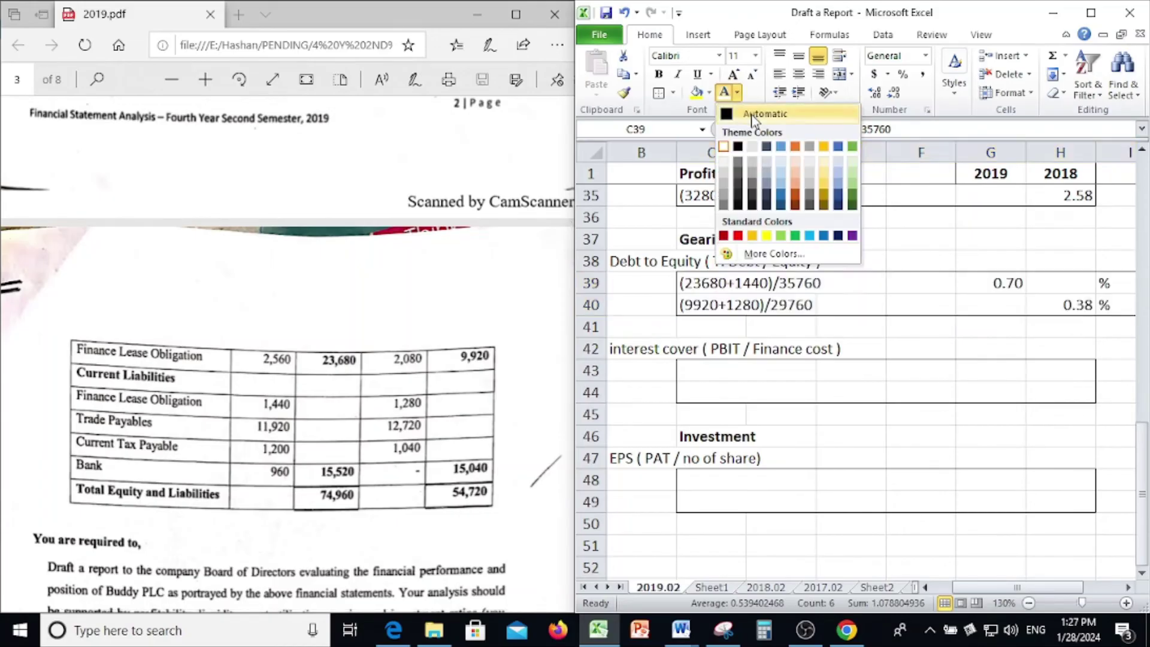
{"action": "left_click", "coordinate": [761, 113]}
{"action": "left_click", "coordinate": [778, 436]}
Step: Inspect the debt to equity calculations in C40 and C39
{"action": "left_click", "coordinate": [690, 300]}
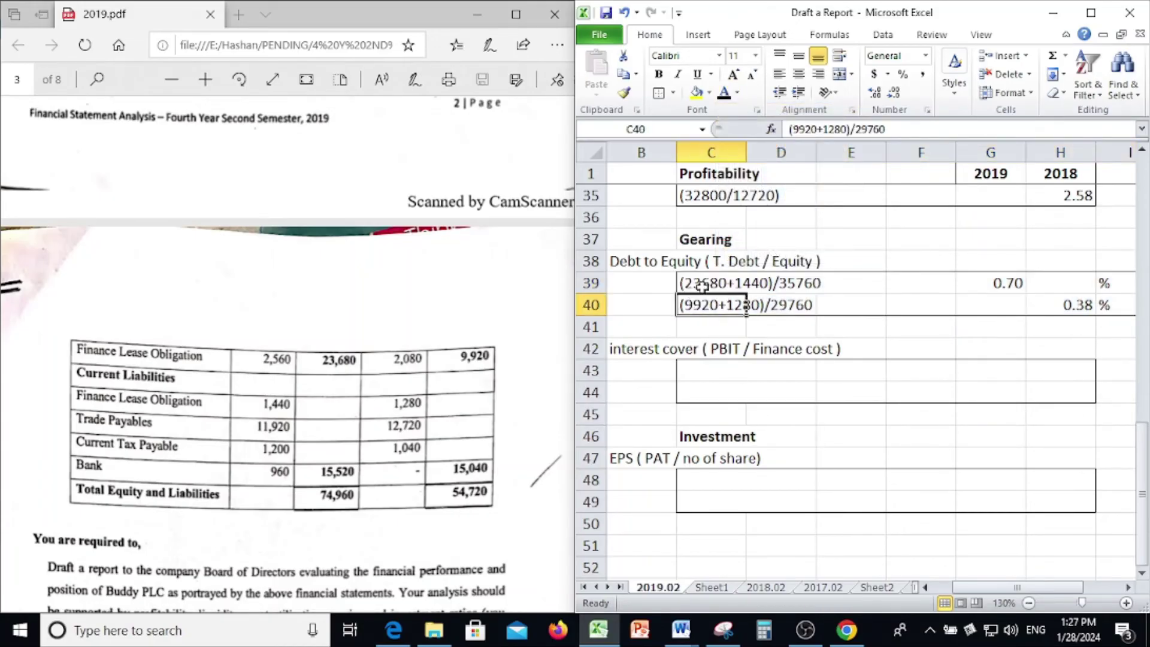
{"action": "left_click", "coordinate": [694, 286]}
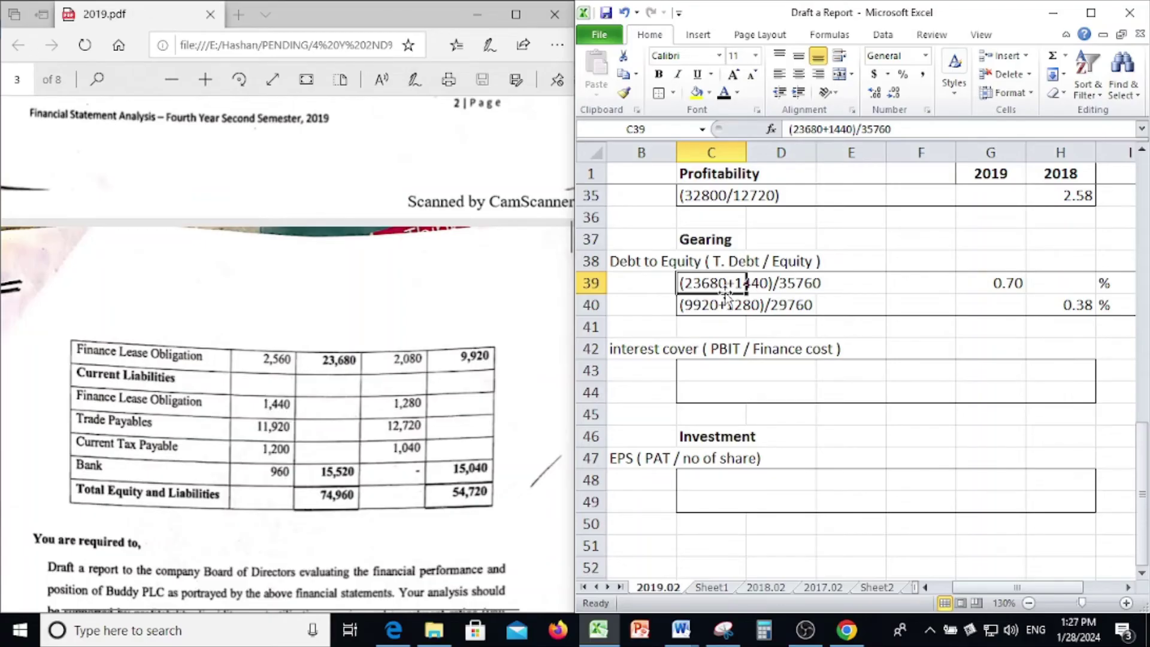
{"action": "key", "text": "Down"}
{"action": "key", "text": "Down"}
{"action": "left_click", "coordinate": [698, 292]}
{"action": "left_click", "coordinate": [312, 406]}
{"action": "scroll", "coordinate": [312, 406], "scroll_direction": "up", "scroll_amount": 4}
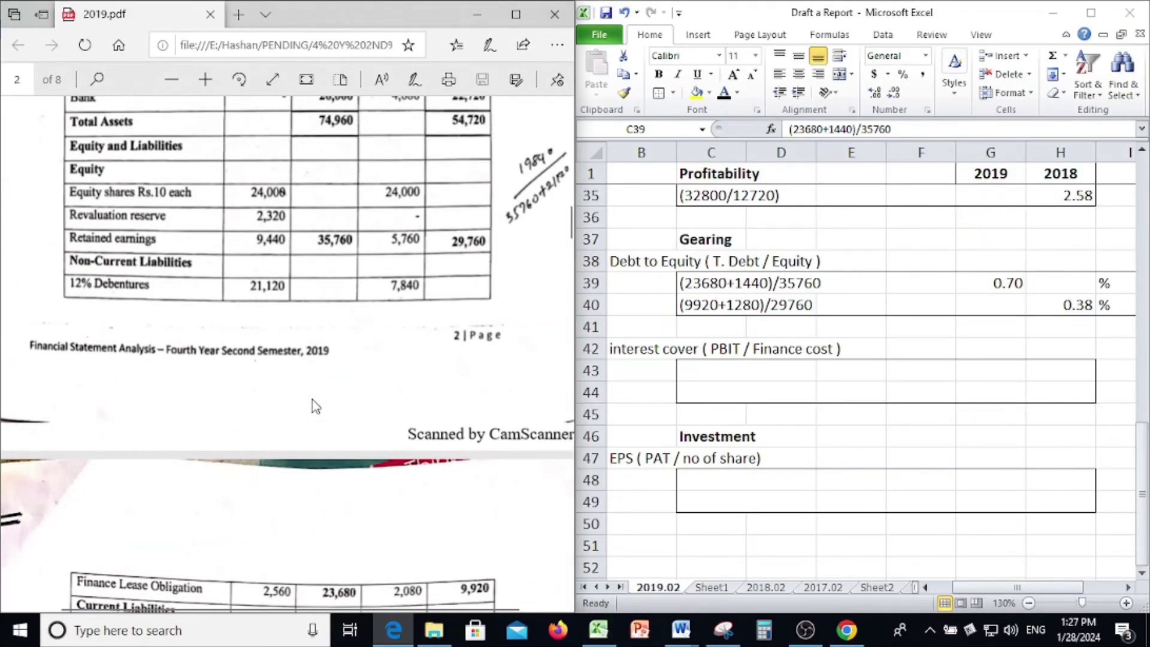
{"action": "scroll", "coordinate": [313, 406], "scroll_direction": "down", "scroll_amount": 4}
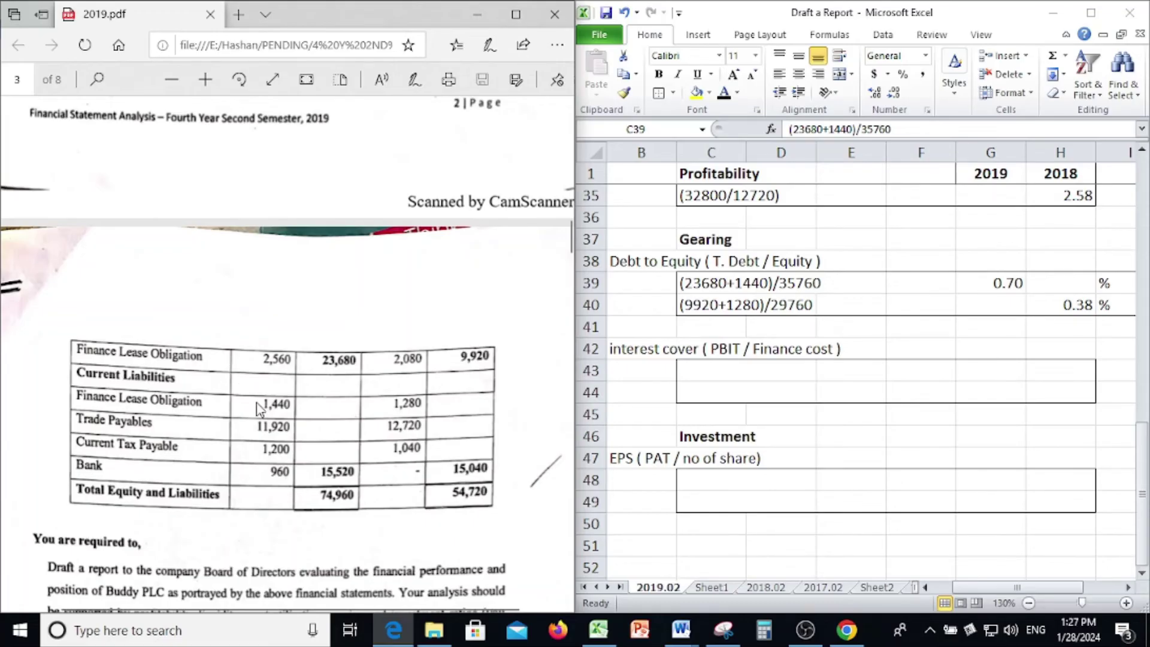
{"action": "scroll", "coordinate": [256, 407], "scroll_direction": "up", "scroll_amount": 2}
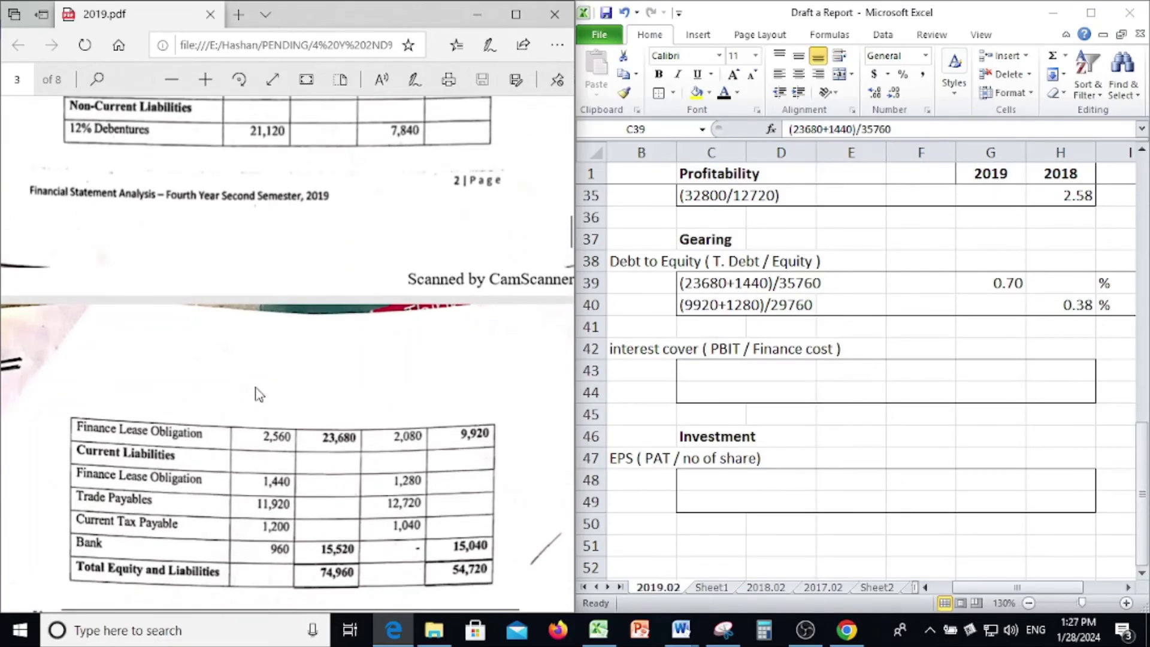
{"action": "scroll", "coordinate": [258, 394], "scroll_direction": "down", "scroll_amount": 2}
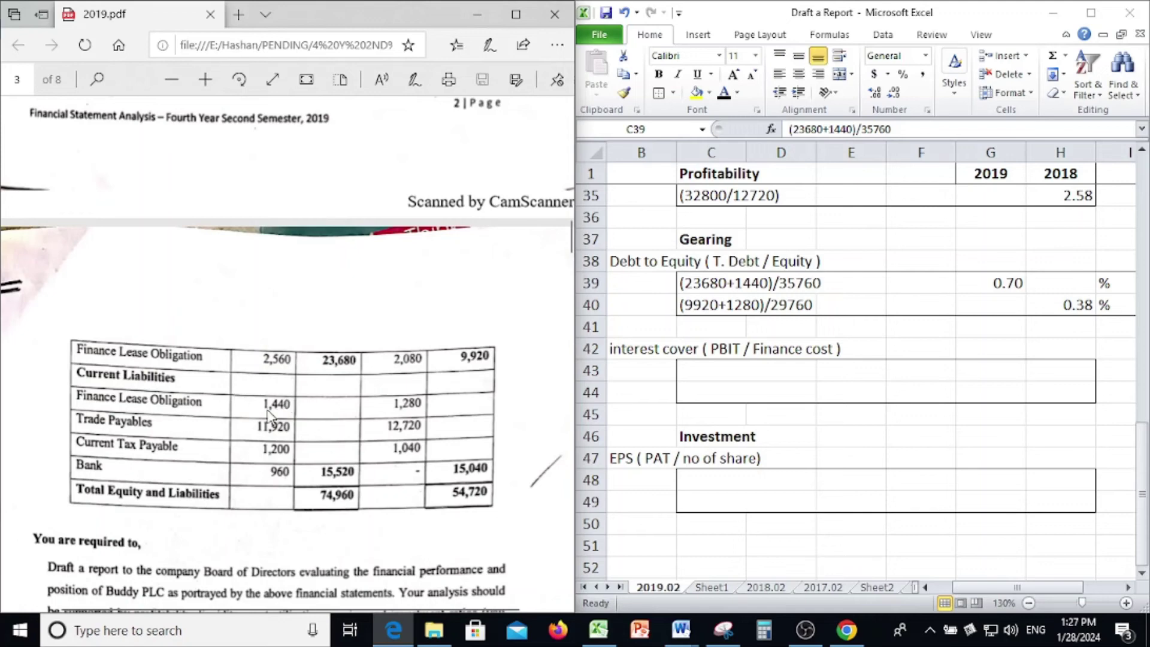
{"action": "scroll", "coordinate": [286, 404], "scroll_direction": "up", "scroll_amount": 1}
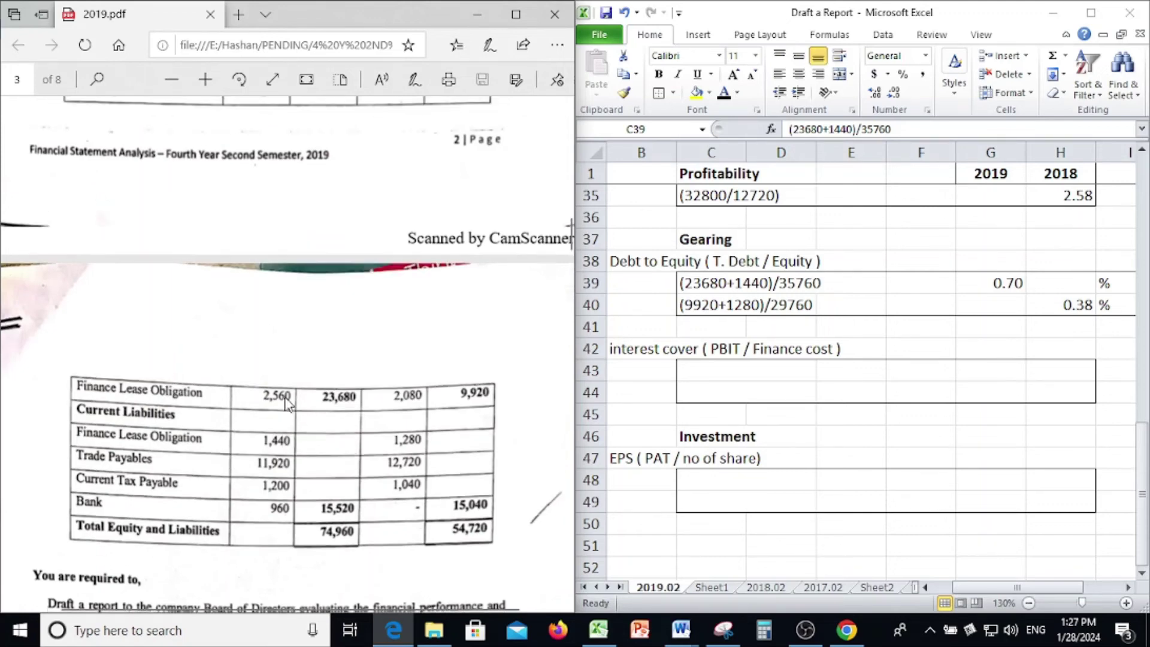
{"action": "scroll", "coordinate": [286, 404], "scroll_direction": "up", "scroll_amount": 5}
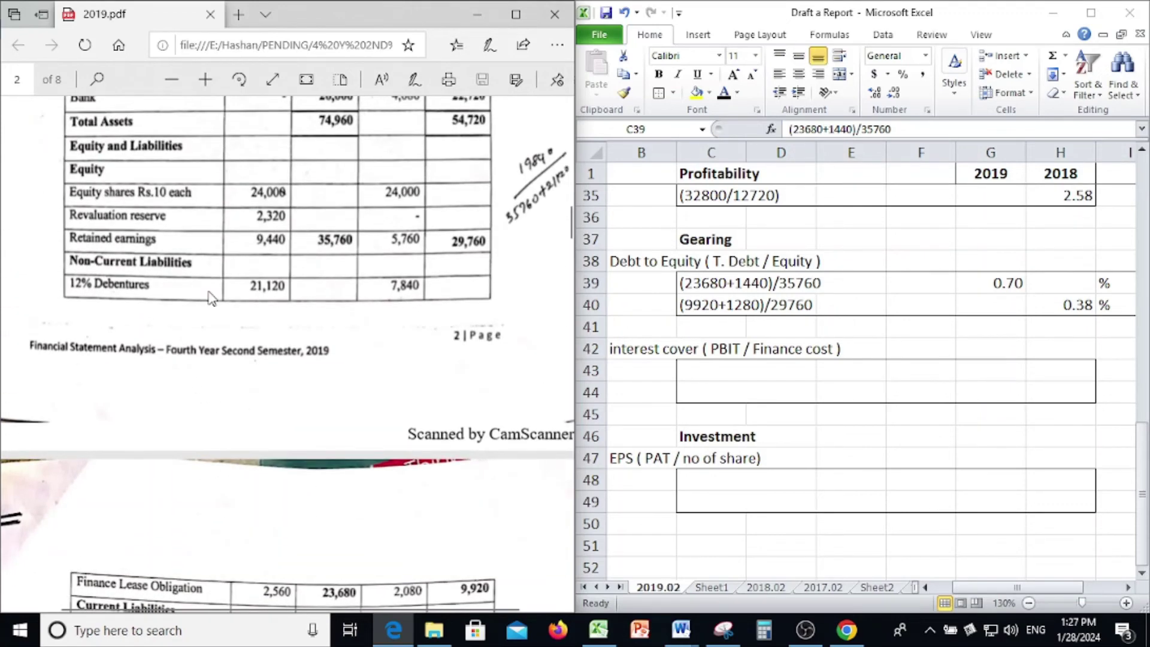
{"action": "left_click", "coordinate": [769, 287]}
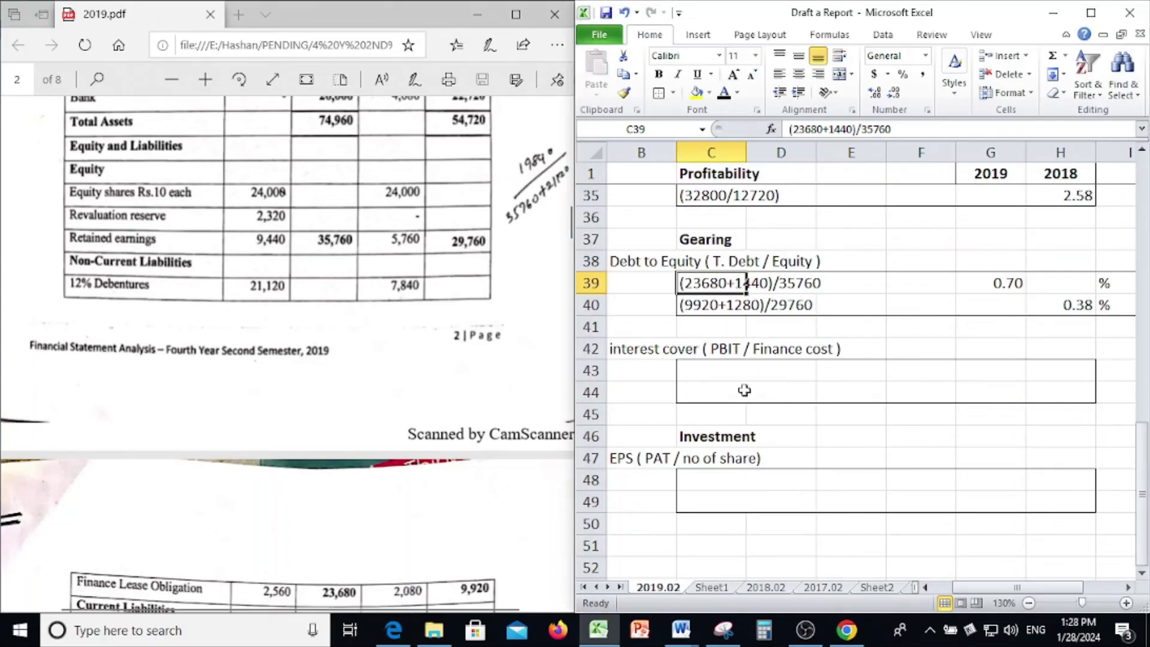
{"action": "scroll", "coordinate": [744, 390], "scroll_direction": "down", "scroll_amount": 1}
{"action": "left_click", "coordinate": [469, 326]}
{"action": "scroll", "coordinate": [468, 325], "scroll_direction": "down", "scroll_amount": 4}
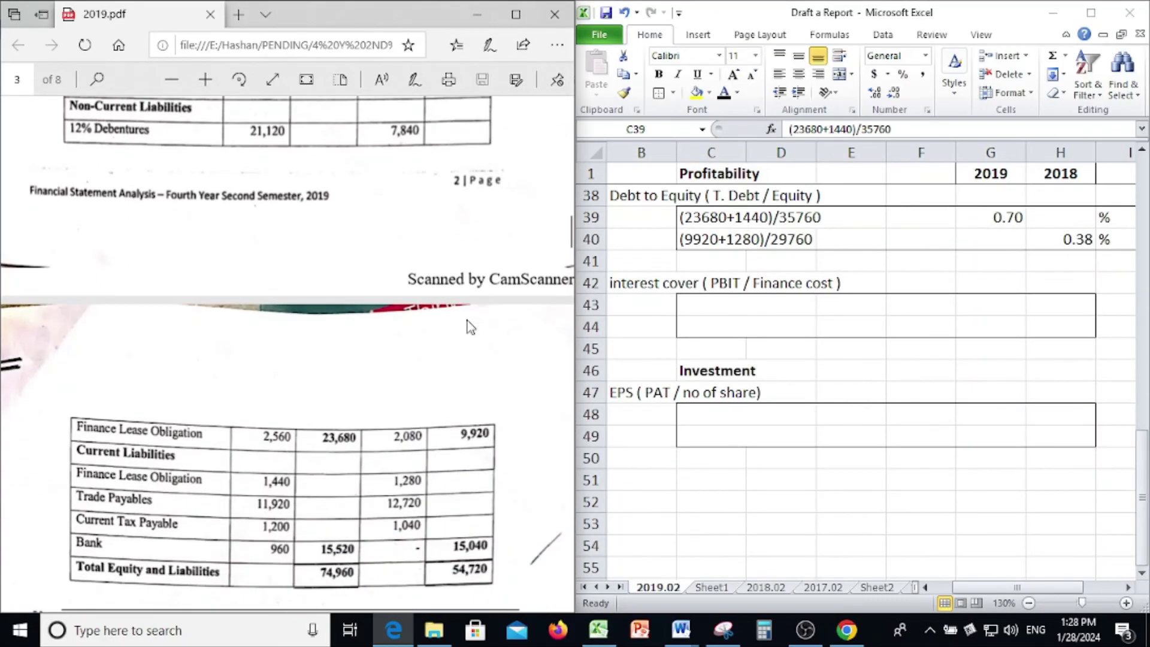
{"action": "scroll", "coordinate": [468, 325], "scroll_direction": "down", "scroll_amount": 1}
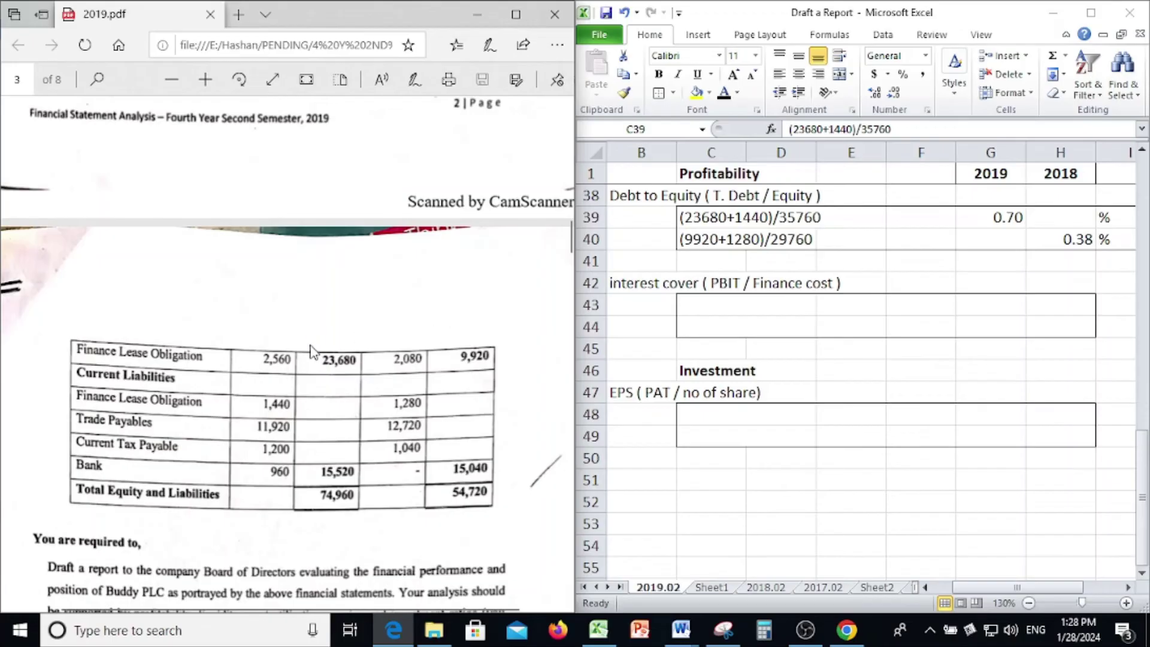
{"action": "scroll", "coordinate": [311, 355], "scroll_direction": "up", "scroll_amount": 4}
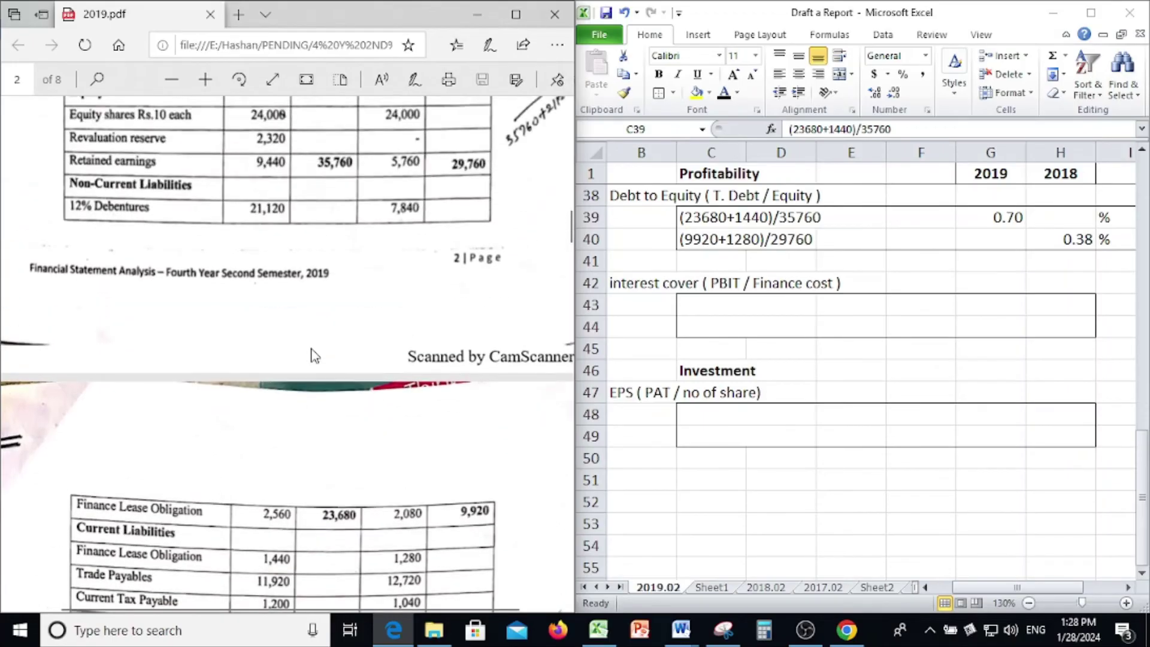
{"action": "scroll", "coordinate": [311, 354], "scroll_direction": "up", "scroll_amount": 1}
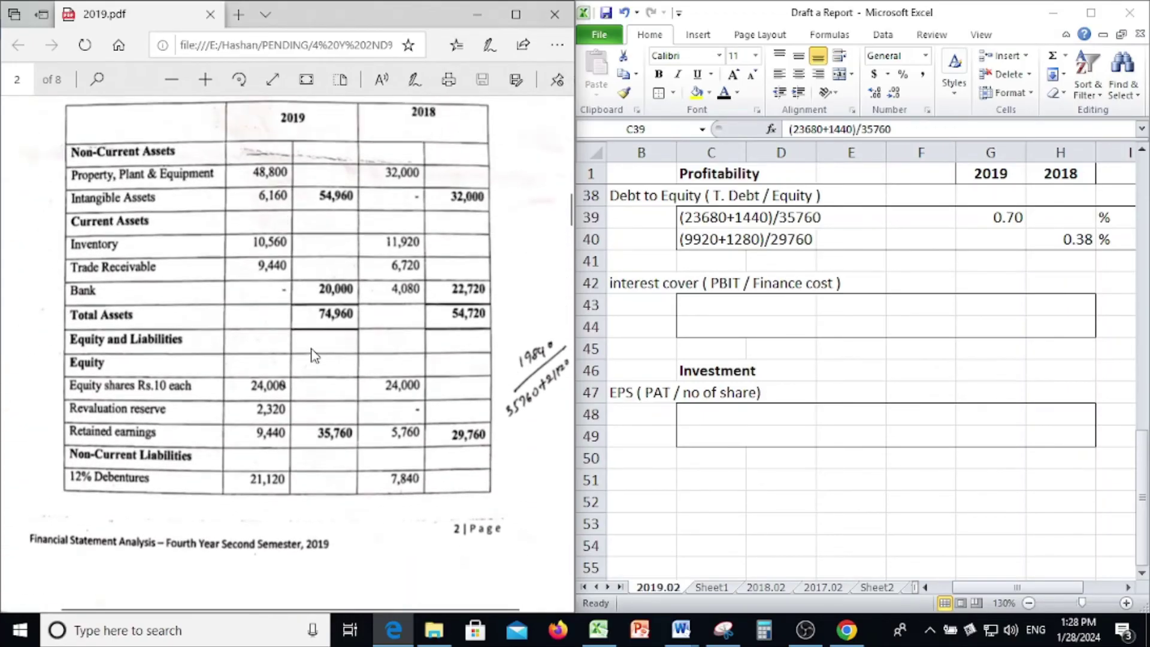
{"action": "scroll", "coordinate": [311, 355], "scroll_direction": "down", "scroll_amount": 5}
{"action": "scroll", "coordinate": [311, 354], "scroll_direction": "down", "scroll_amount": 2}
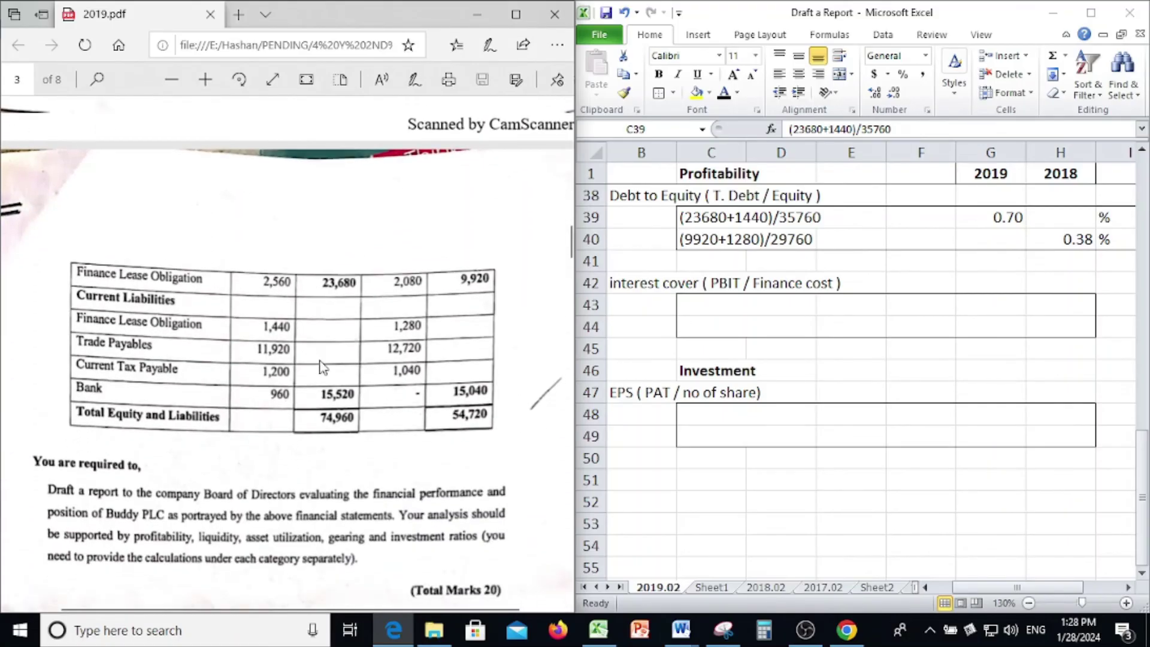
{"action": "left_click", "coordinate": [797, 222]}
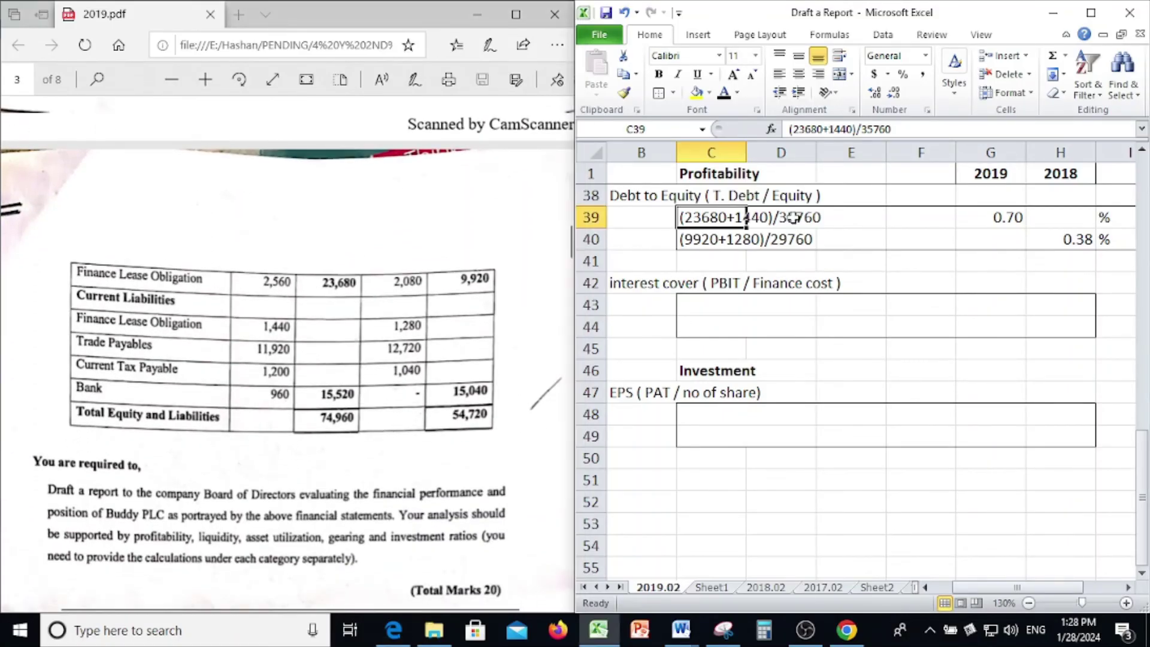
{"action": "scroll", "coordinate": [838, 359], "scroll_direction": "up", "scroll_amount": 4}
{"action": "scroll", "coordinate": [839, 360], "scroll_direction": "down", "scroll_amount": 4}
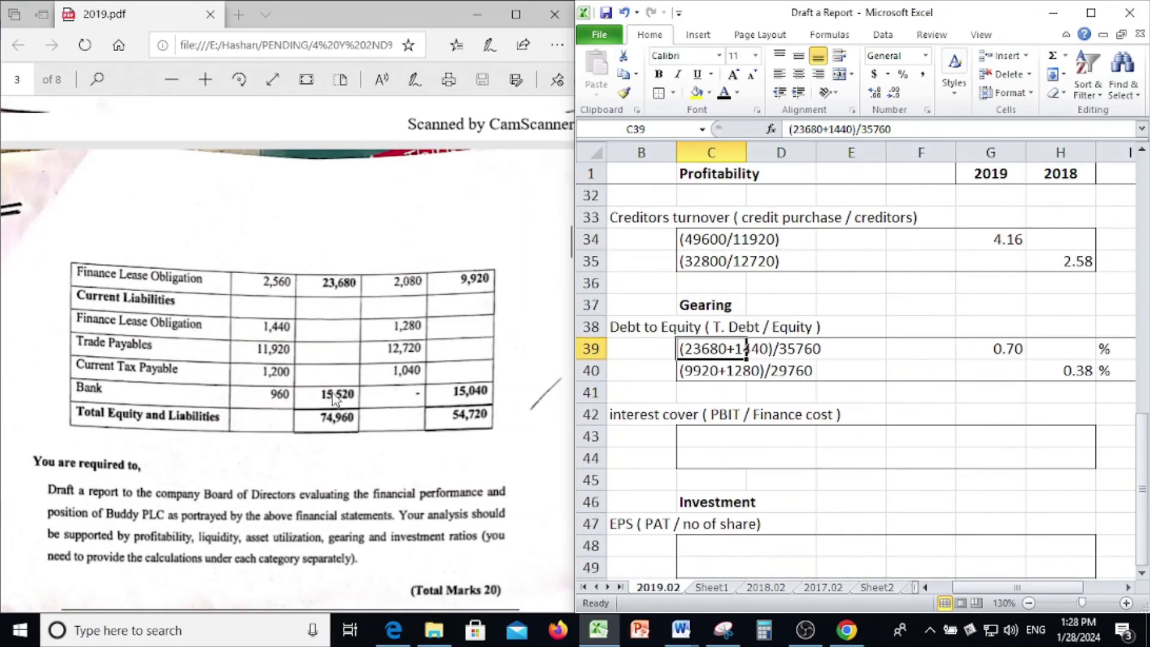
{"action": "left_click", "coordinate": [346, 374]}
{"action": "scroll", "coordinate": [346, 375], "scroll_direction": "up", "scroll_amount": 6}
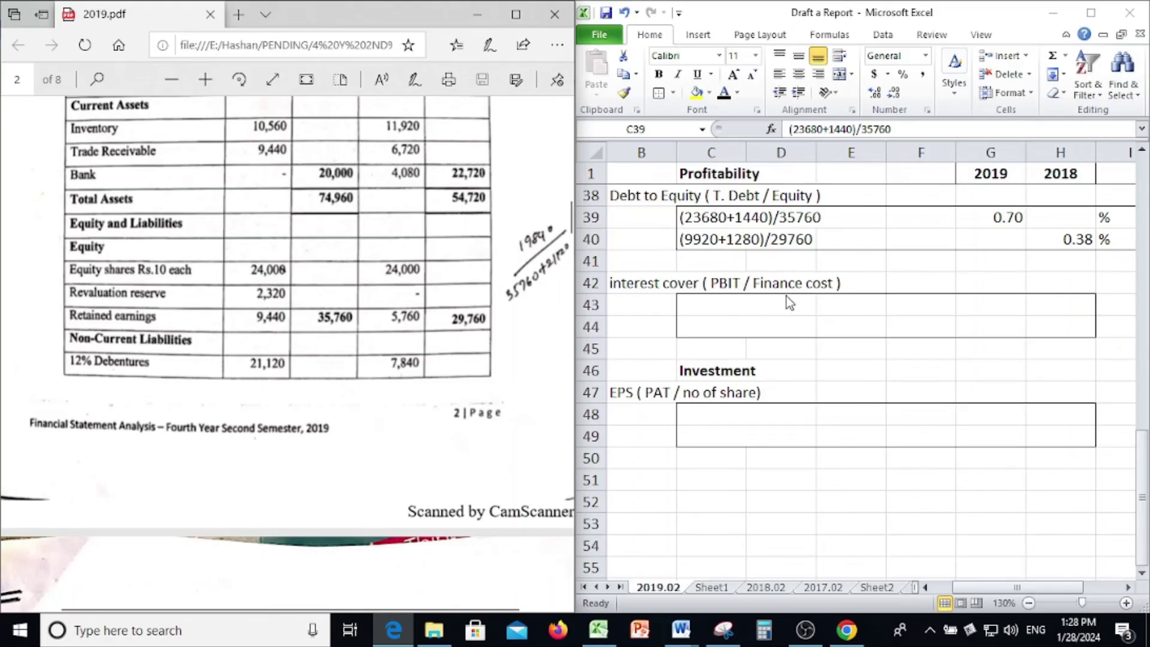
Step: Apply dark font colour to C43:H44, revealing (19840/2160) = 9.19 and (12480/360) = 34.67
{"action": "middle_click", "coordinate": [707, 309]}
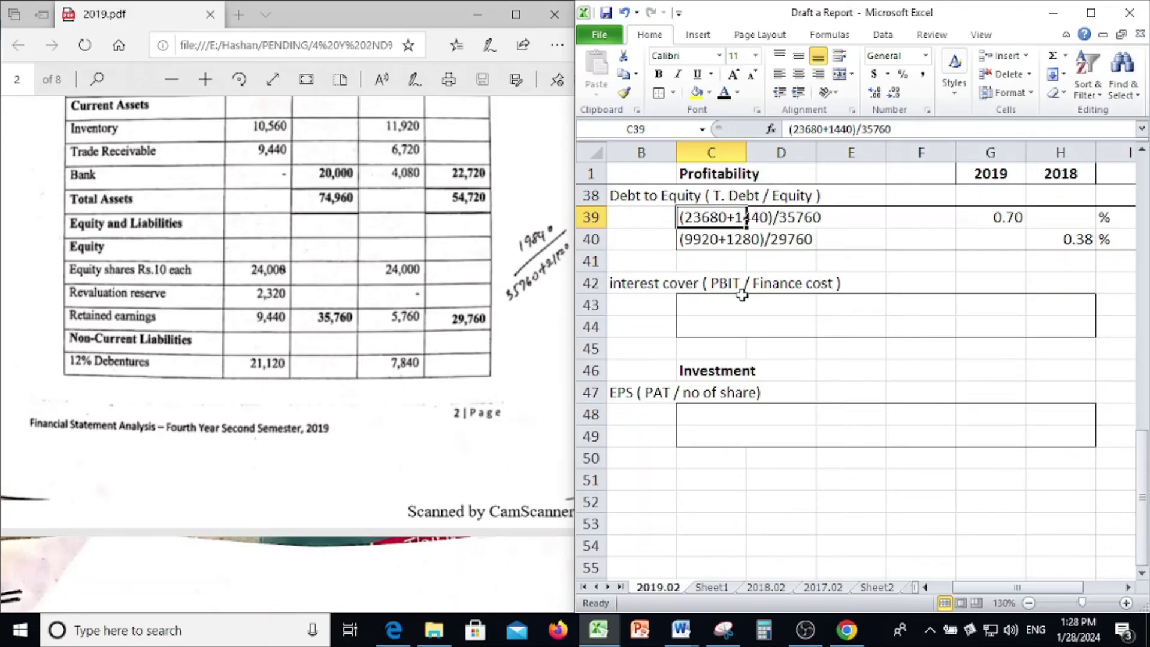
{"action": "left_click_drag", "start_coordinate": [715, 307], "coordinate": [1092, 332]}
{"action": "left_click", "coordinate": [723, 92]}
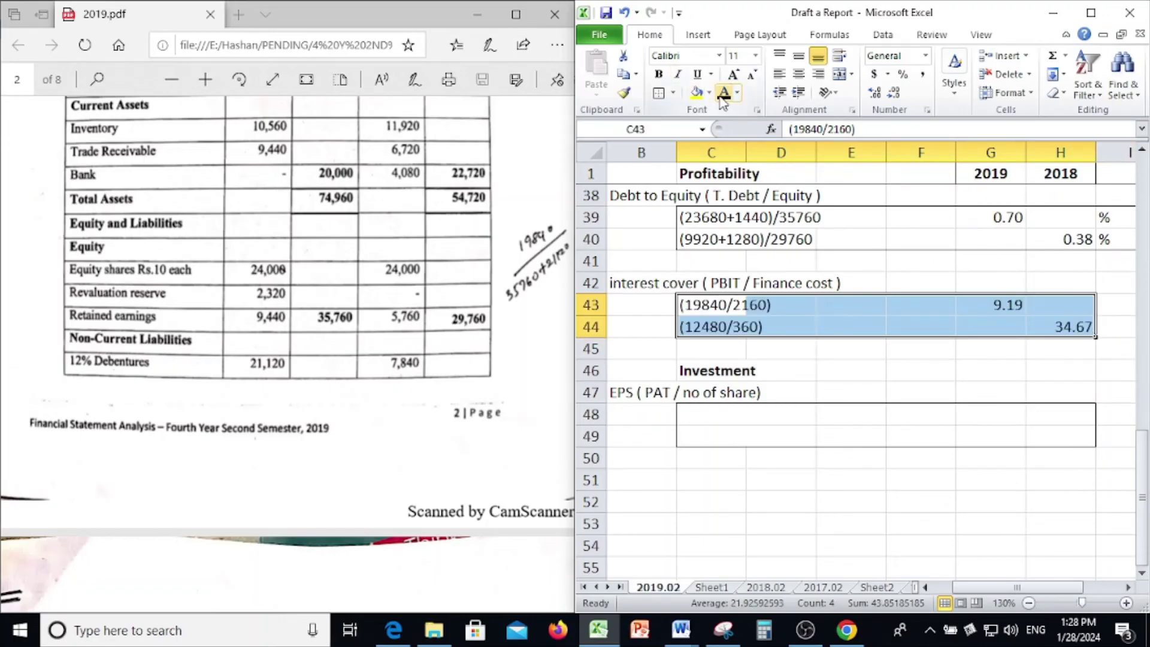
{"action": "left_click", "coordinate": [747, 237]}
Step: Scroll back up through the PDF financial statements
{"action": "left_click", "coordinate": [446, 306]}
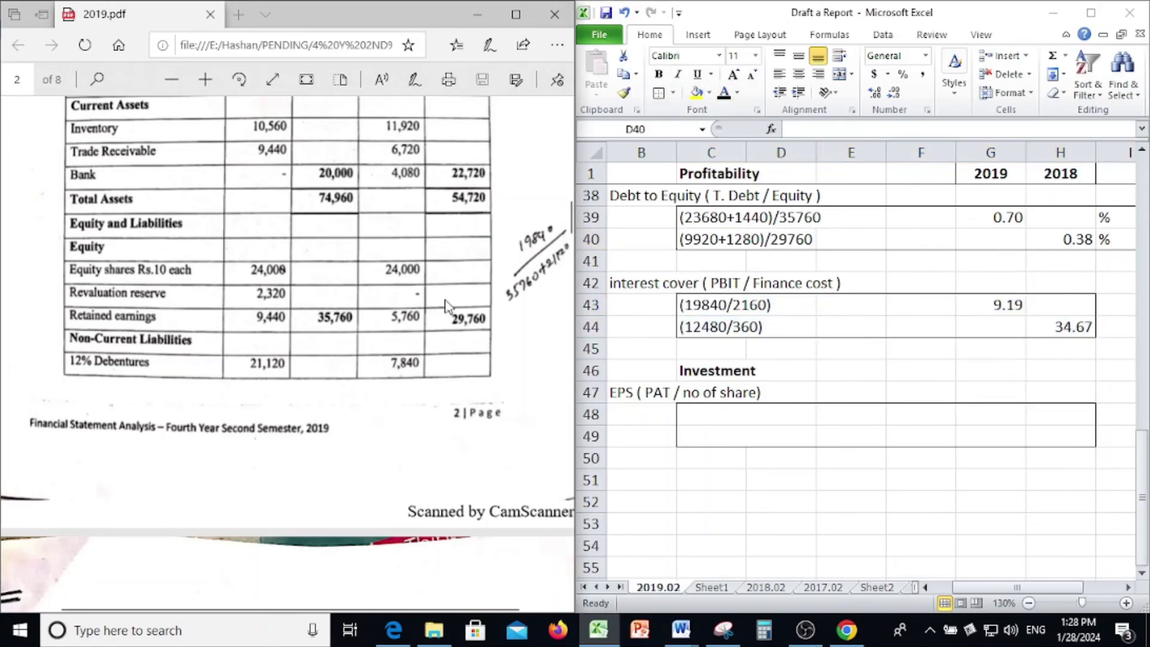
{"action": "scroll", "coordinate": [269, 277], "scroll_direction": "up", "scroll_amount": 3}
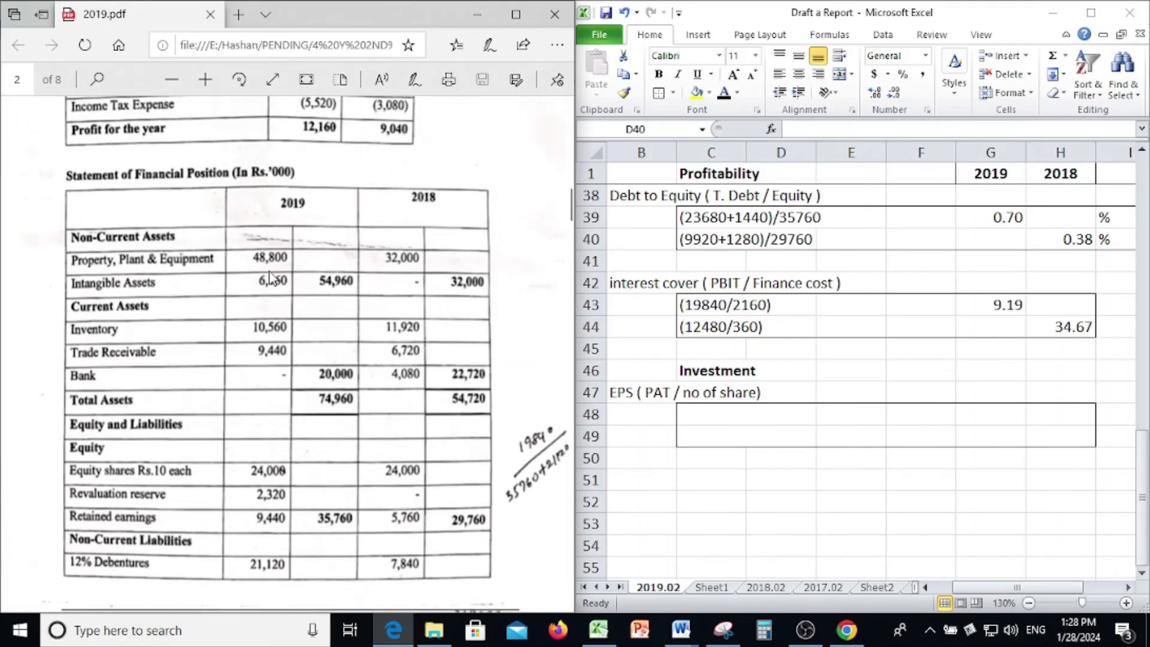
{"action": "scroll", "coordinate": [270, 277], "scroll_direction": "up", "scroll_amount": 4}
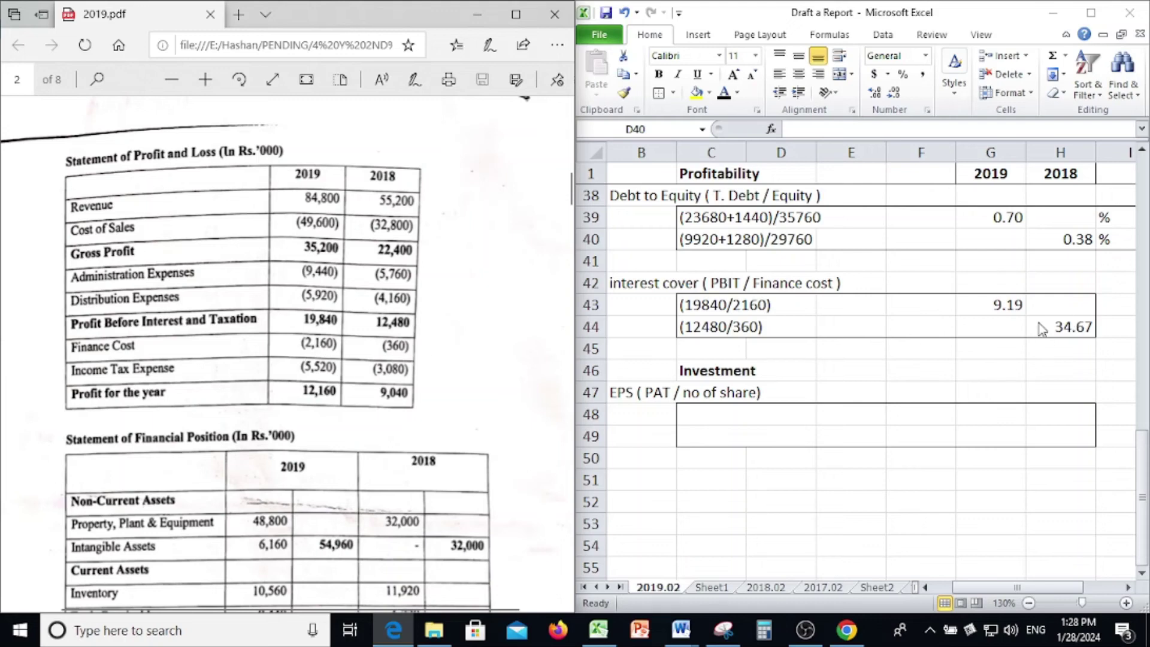
Step: Check the 2019 interest cover formula in G43
{"action": "left_click", "coordinate": [1005, 307]}
{"action": "left_click", "coordinate": [1006, 307]}
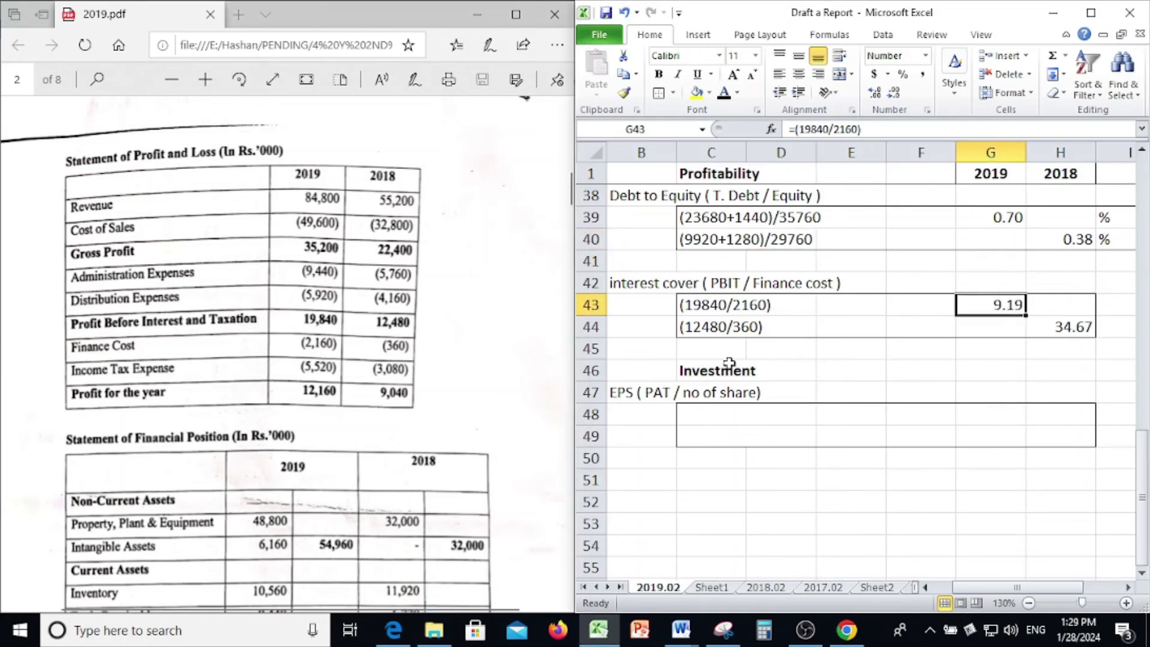
{"action": "scroll", "coordinate": [732, 362], "scroll_direction": "down", "scroll_amount": 1}
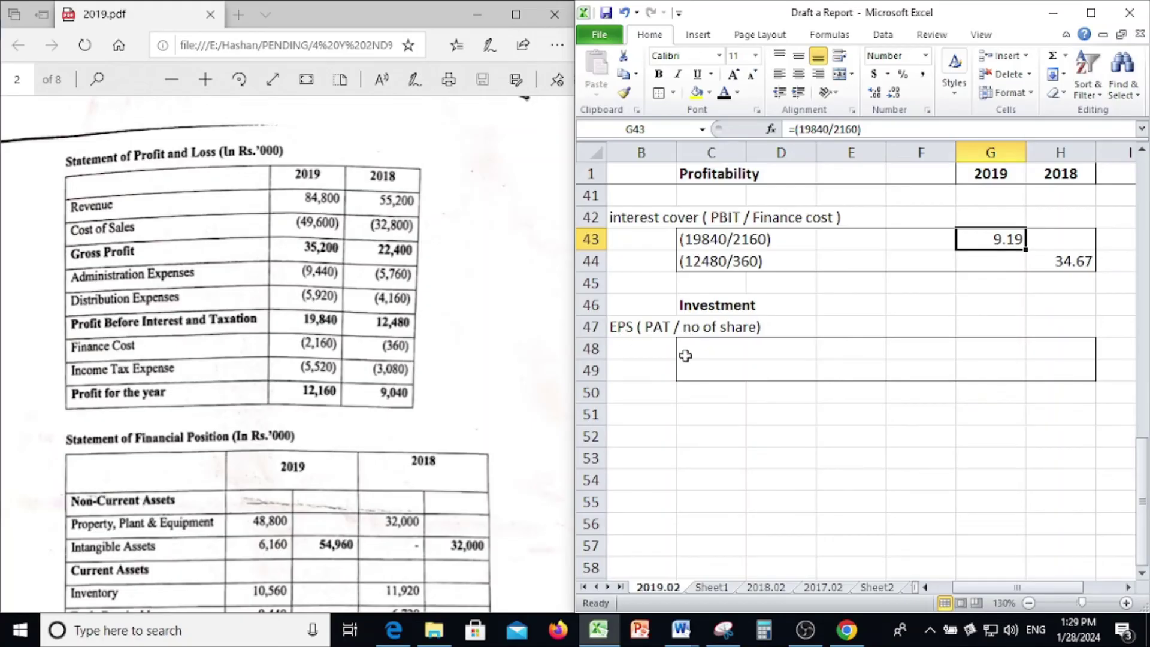
Step: Turn the hidden EPS workings in C48:H49 black, showing 5.07 and 3.77
{"action": "left_click_drag", "start_coordinate": [686, 356], "coordinate": [1040, 373]}
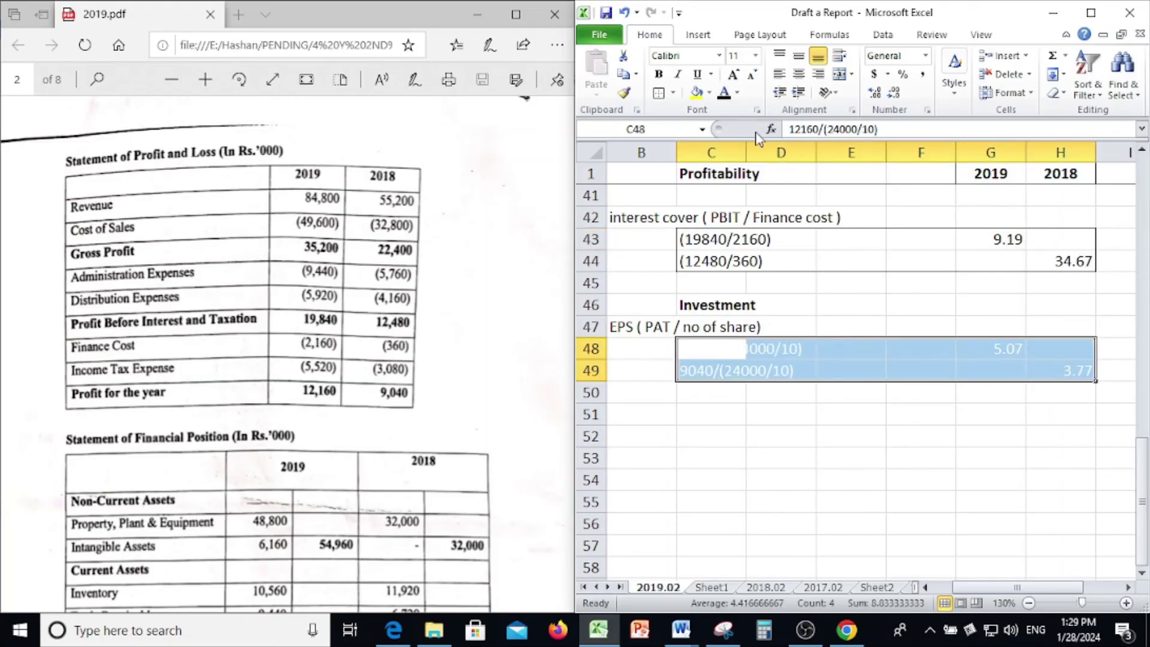
{"action": "left_click", "coordinate": [725, 94]}
{"action": "left_click", "coordinate": [743, 399]}
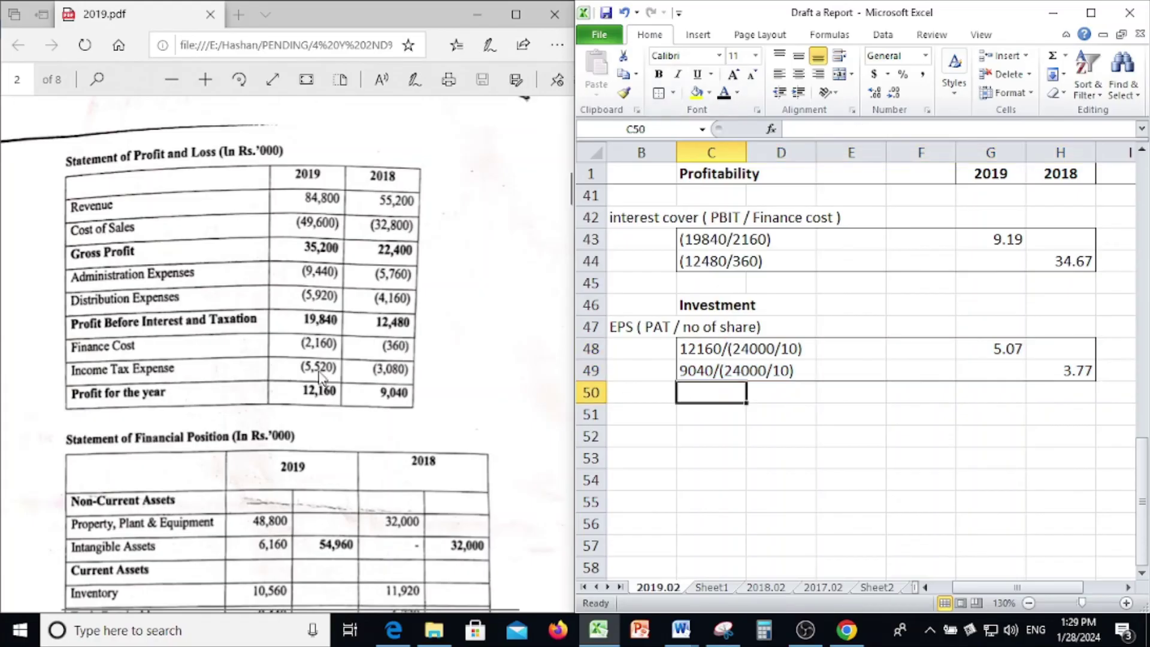
{"action": "left_click", "coordinate": [352, 305]}
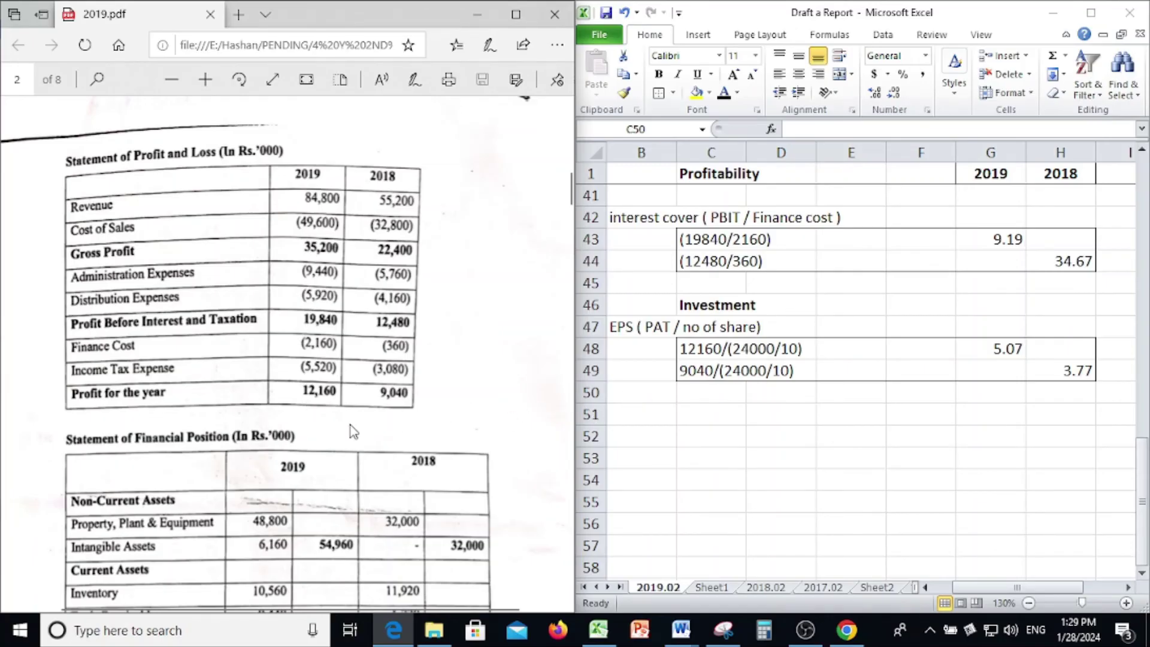
{"action": "scroll", "coordinate": [352, 430], "scroll_direction": "down", "scroll_amount": 7}
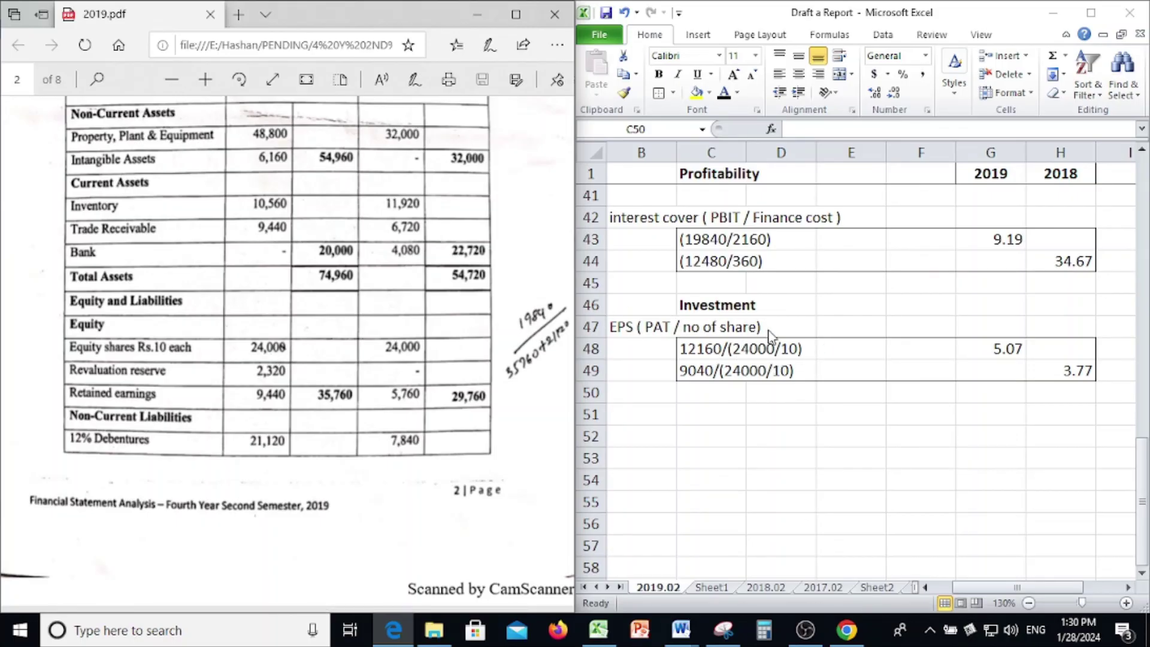
{"action": "left_click", "coordinate": [666, 391]}
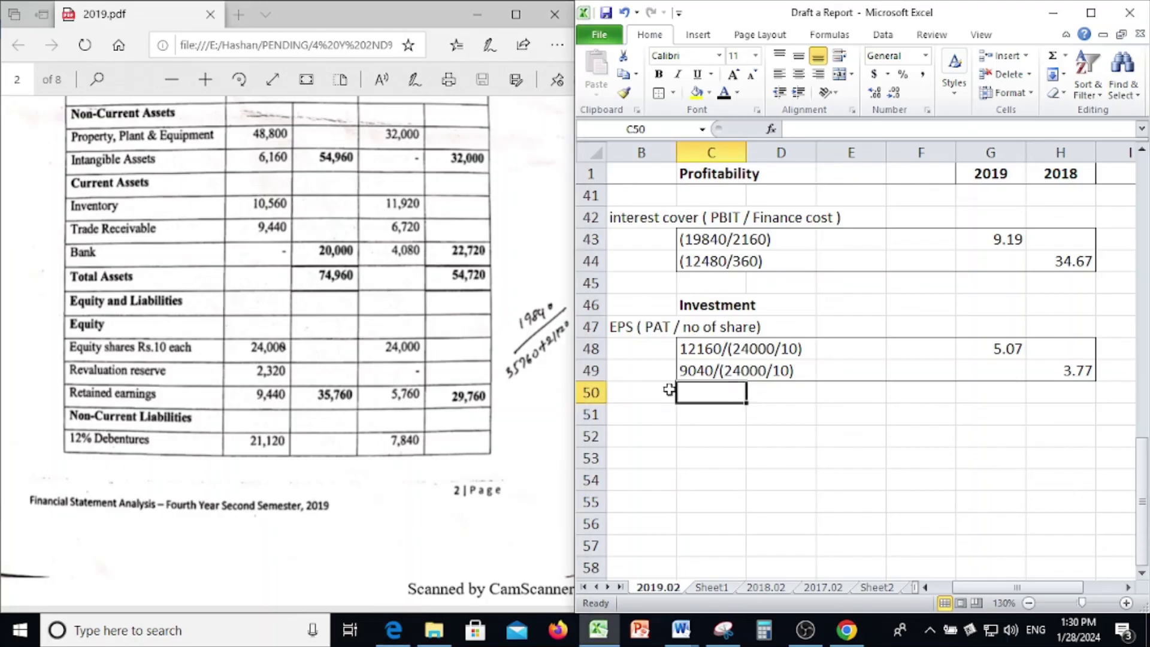
{"action": "left_click", "coordinate": [656, 353]}
{"action": "left_click", "coordinate": [726, 457]}
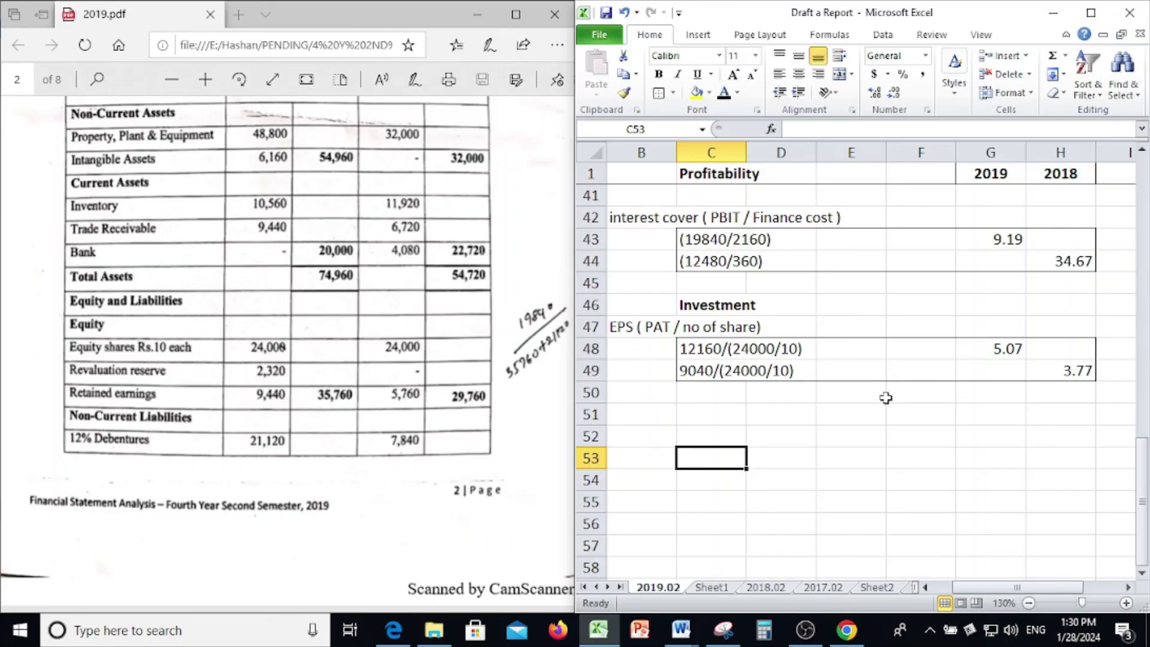
Step: Scroll up to review the quick asset and asset utilization ratios in F29 and F24
{"action": "left_click", "coordinate": [850, 393]}
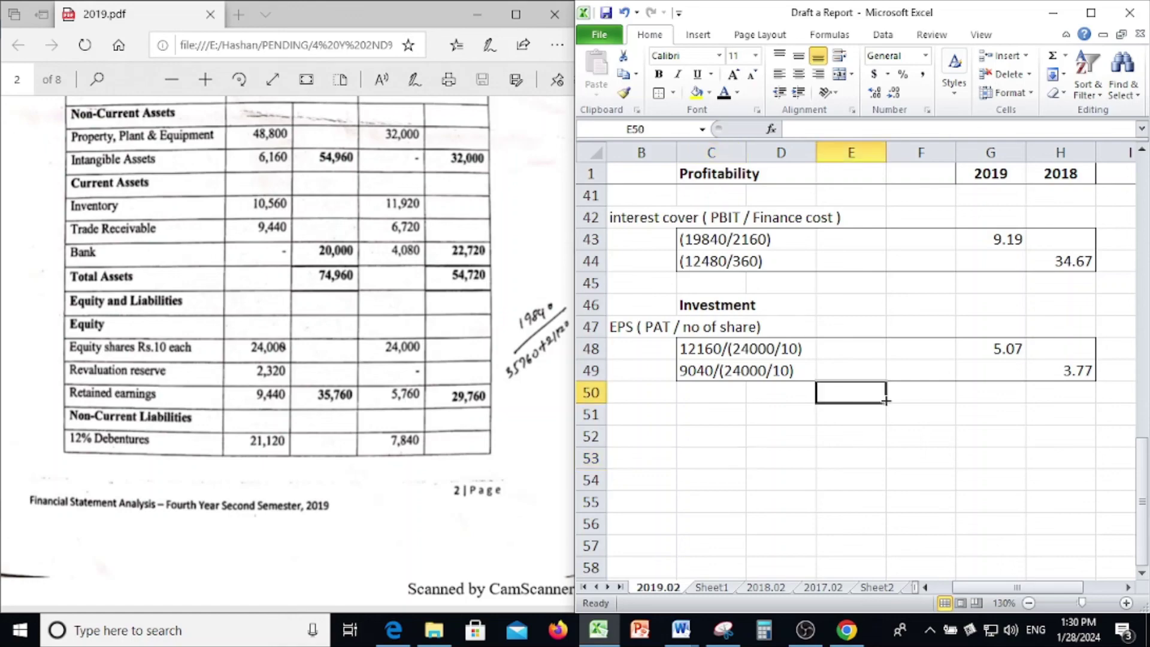
{"action": "scroll", "coordinate": [886, 400], "scroll_direction": "up", "scroll_amount": 4}
{"action": "scroll", "coordinate": [885, 400], "scroll_direction": "down", "scroll_amount": 1}
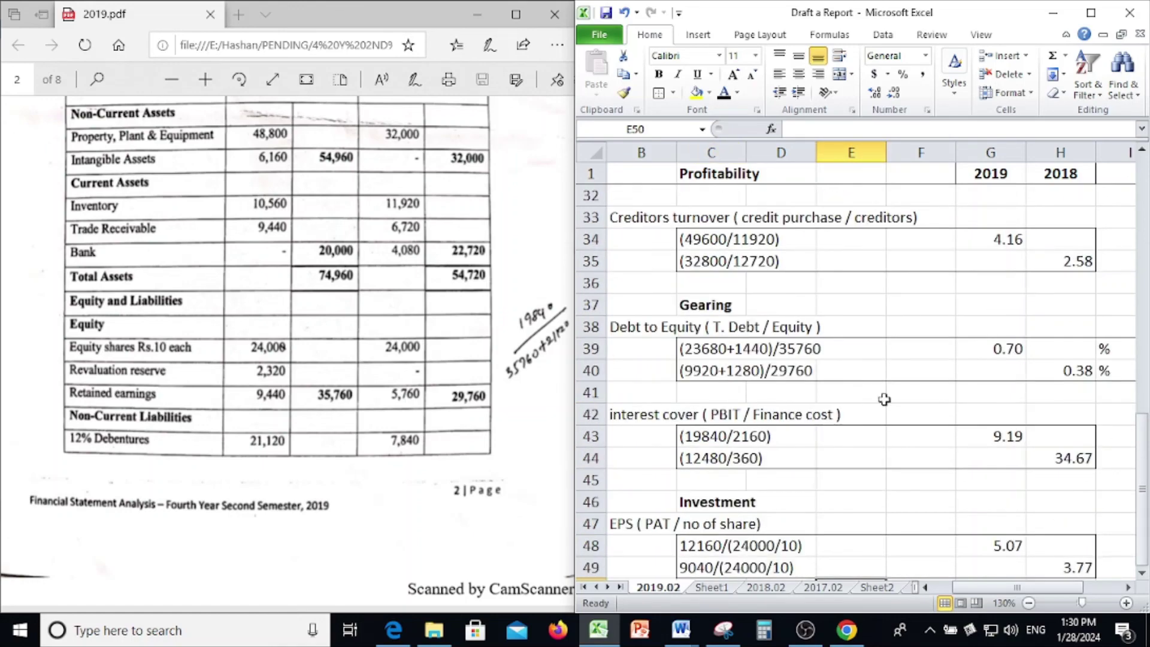
{"action": "scroll", "coordinate": [884, 400], "scroll_direction": "up", "scroll_amount": 4}
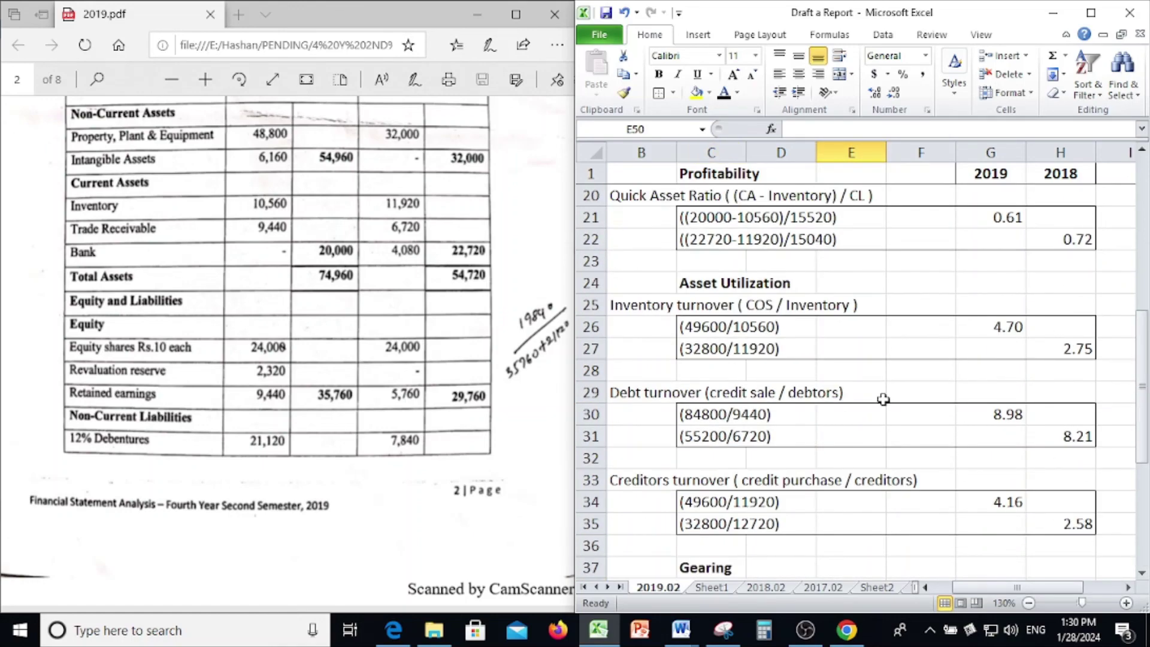
{"action": "left_click", "coordinate": [891, 388]}
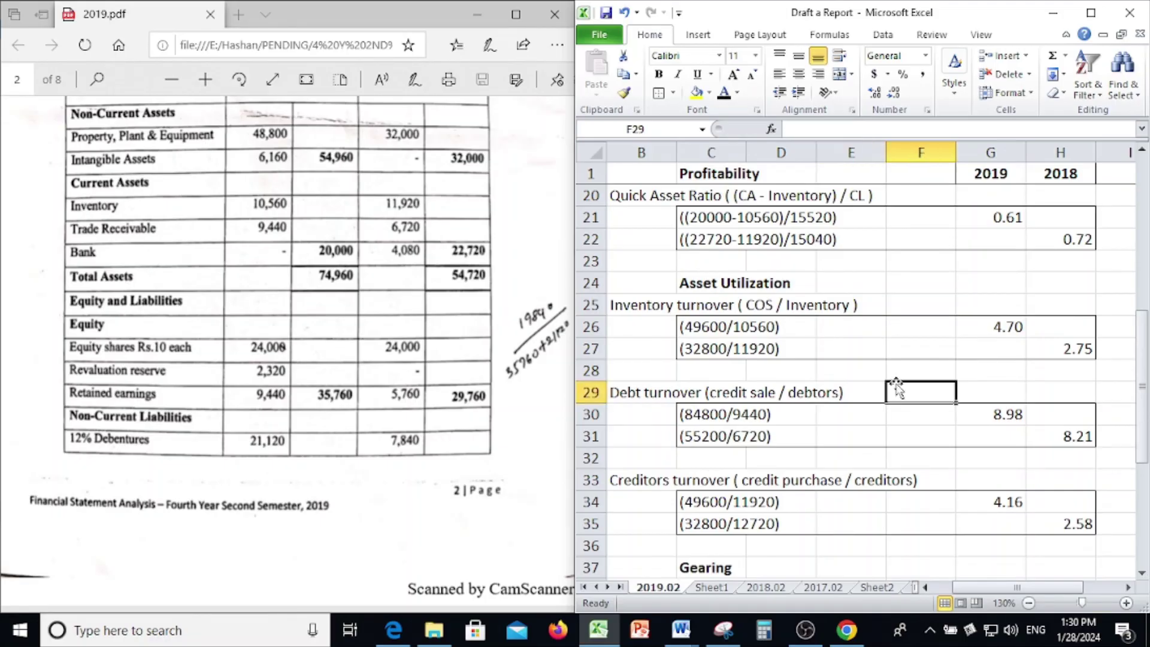
{"action": "left_click", "coordinate": [891, 287]}
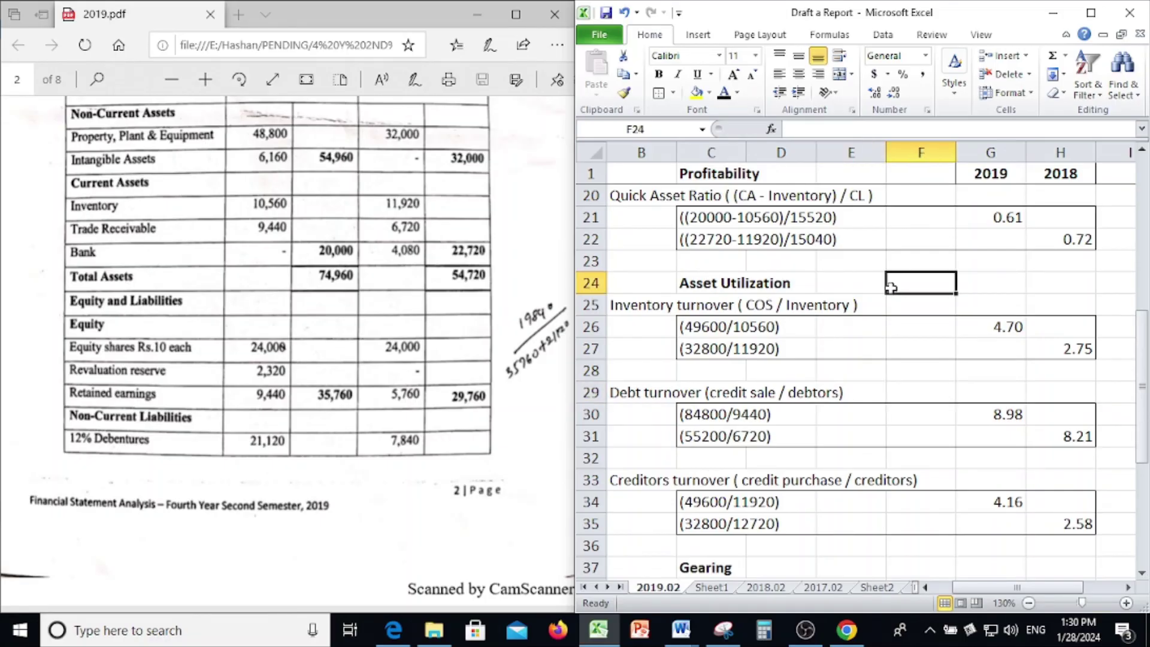